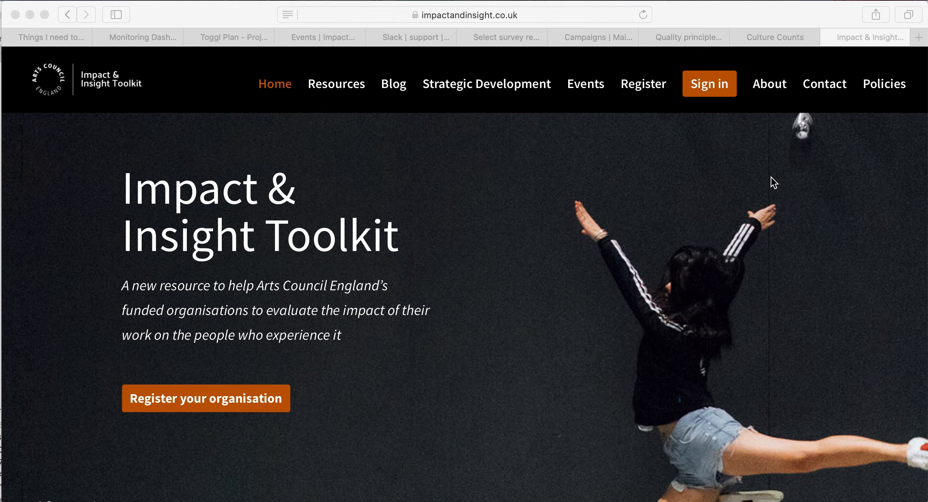
Sign in to Culture Counts with the saved credentials, declining Safari's offer to save the password.
{"action": "scroll", "coordinate": [481, 252], "scroll_direction": "down", "scroll_amount": 2}
{"action": "scroll", "coordinate": [479, 247], "scroll_direction": "down", "scroll_amount": 8}
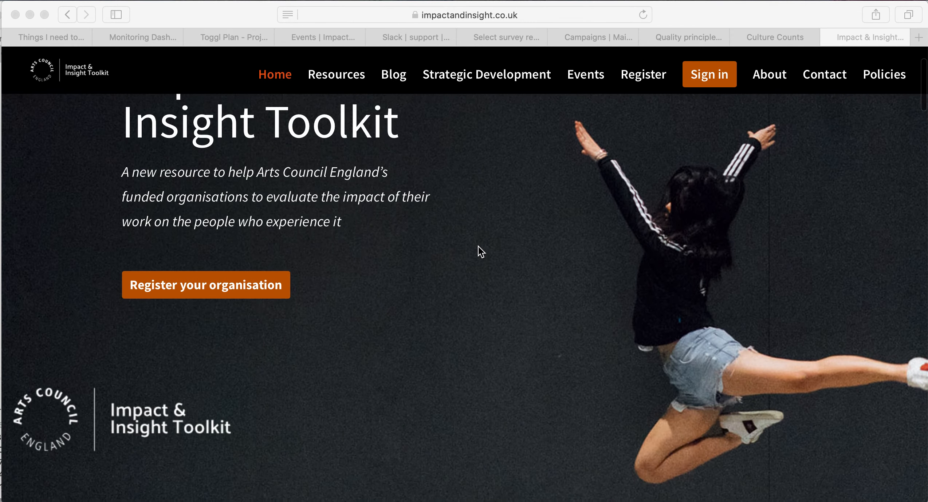
{"action": "scroll", "coordinate": [479, 255], "scroll_direction": "up", "scroll_amount": 8}
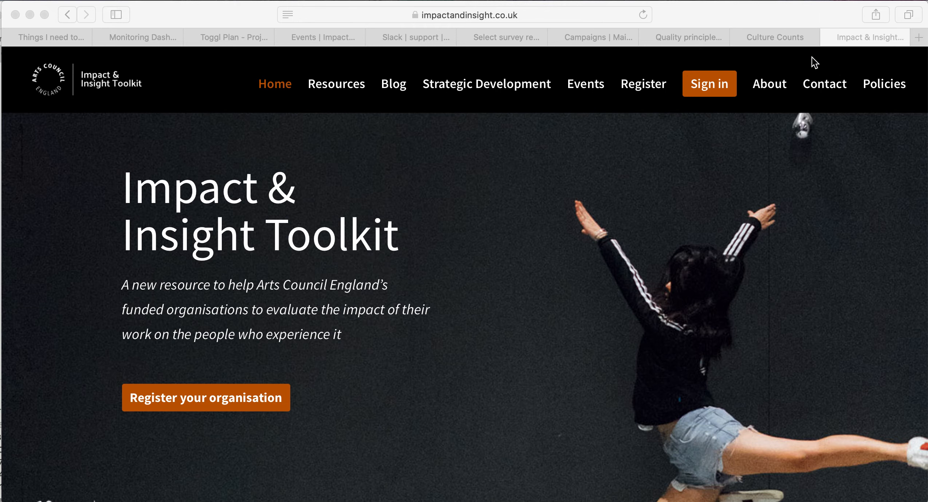
{"action": "left_click", "coordinate": [791, 39]}
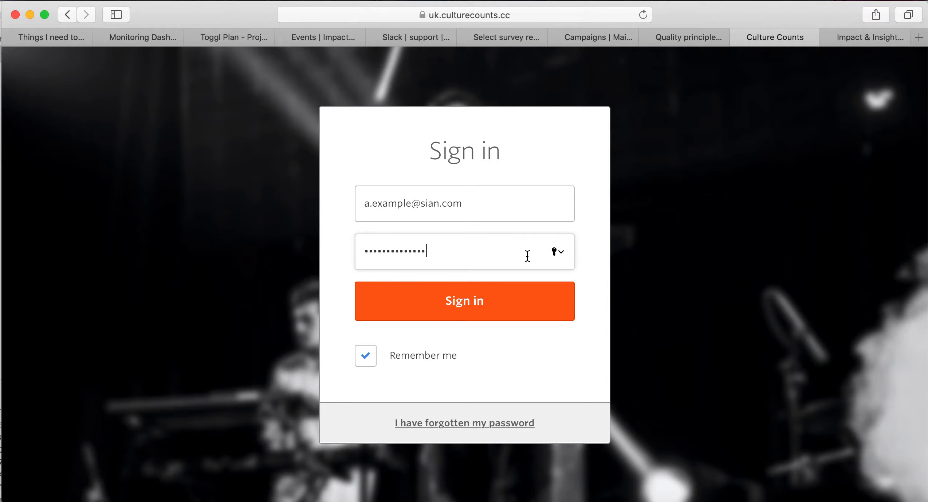
{"action": "left_click", "coordinate": [454, 301]}
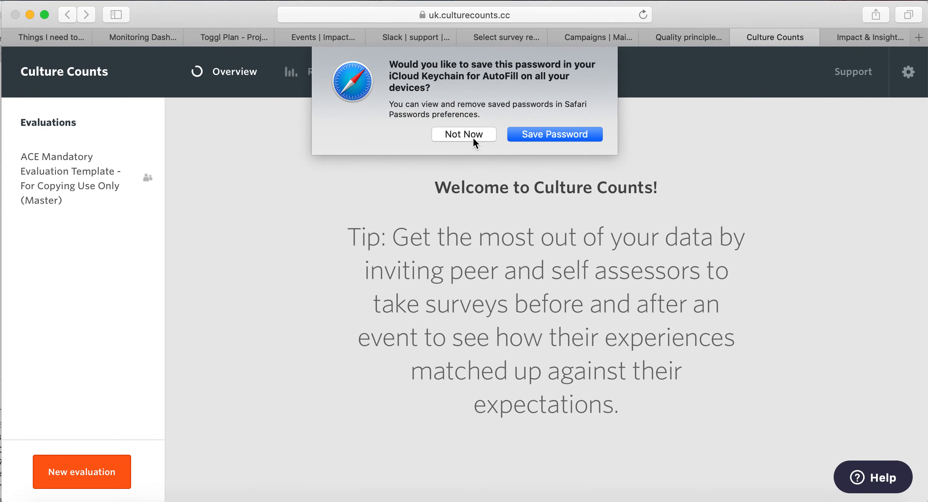
{"action": "left_click", "coordinate": [473, 139]}
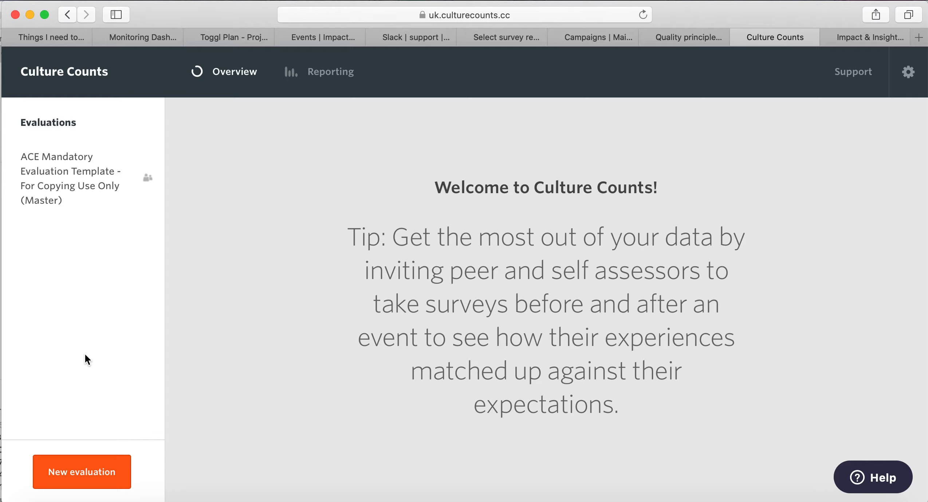
Create a new evaluation named 'My Event 123'.
{"action": "left_click", "coordinate": [92, 471]}
{"action": "left_click", "coordinate": [383, 194]}
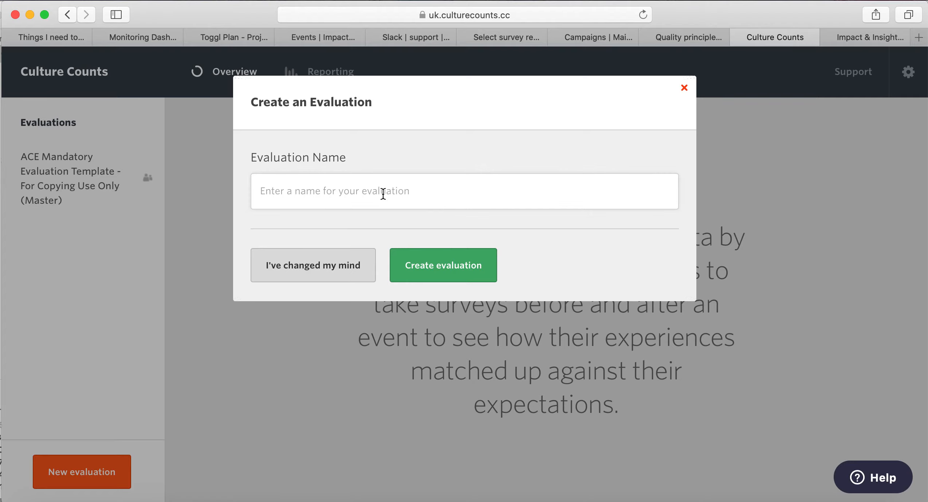
{"action": "type", "text": "My "}
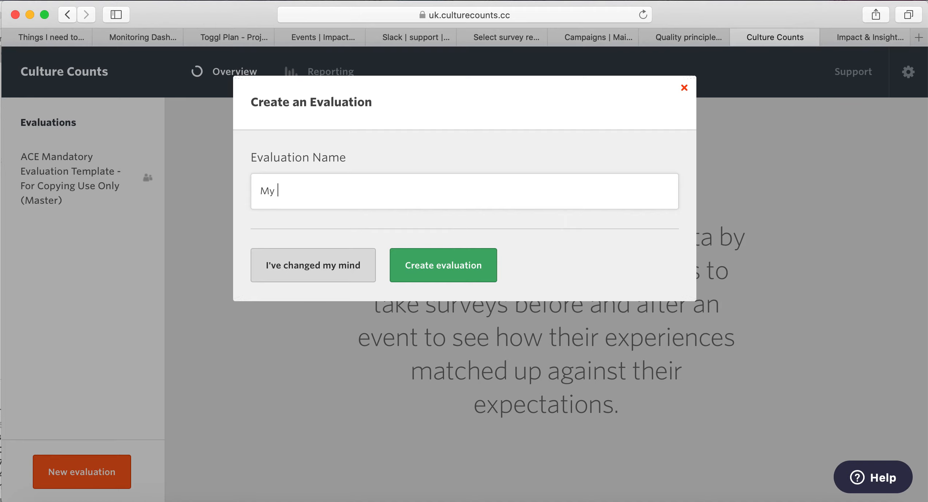
{"action": "type", "text": "Event 123"}
{"action": "left_click", "coordinate": [447, 269]}
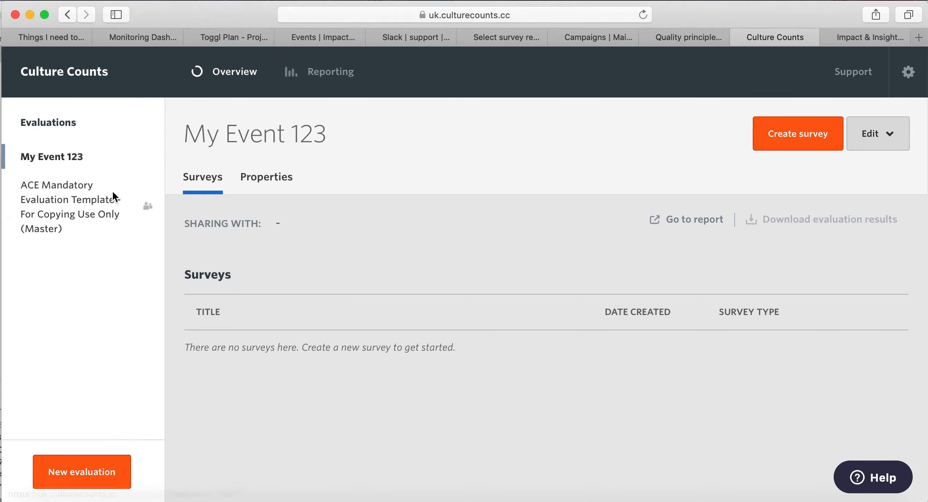
Open the ACE Mandatory Evaluation Template (Master) evaluation and view its Pre-Event, Post-Event and Public Respondents surveys.
{"action": "left_click", "coordinate": [78, 215]}
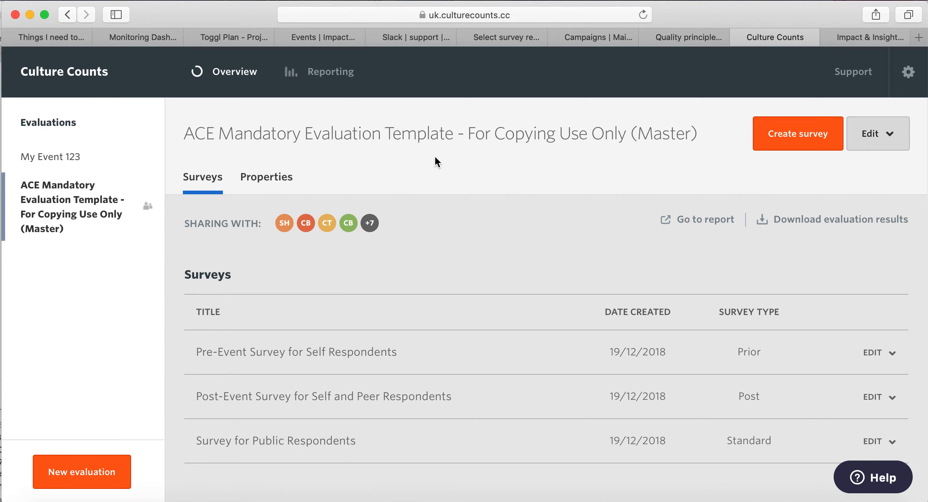
{"action": "scroll", "coordinate": [524, 313], "scroll_direction": "down", "scroll_amount": 1}
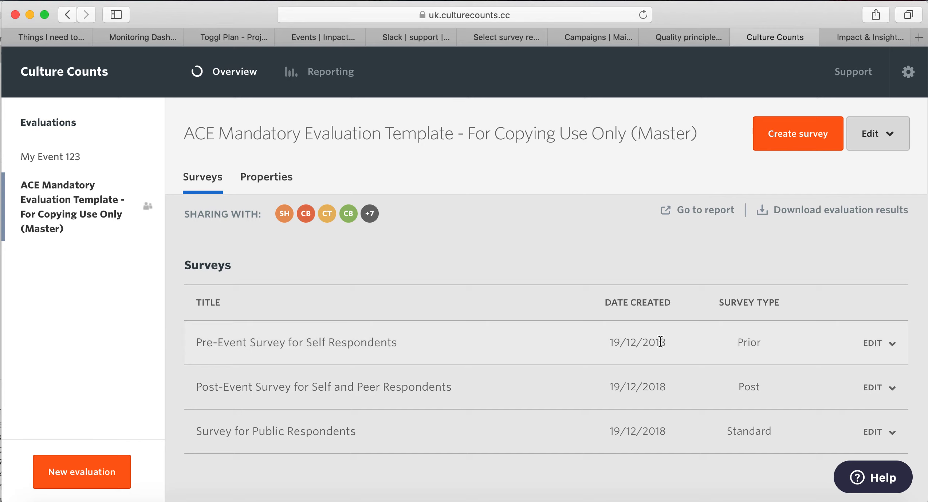
Copy the Pre-Event survey into My Event 123 as 'My Event - Pre-Event Survey for Self Respondents'.
{"action": "left_click", "coordinate": [871, 349]}
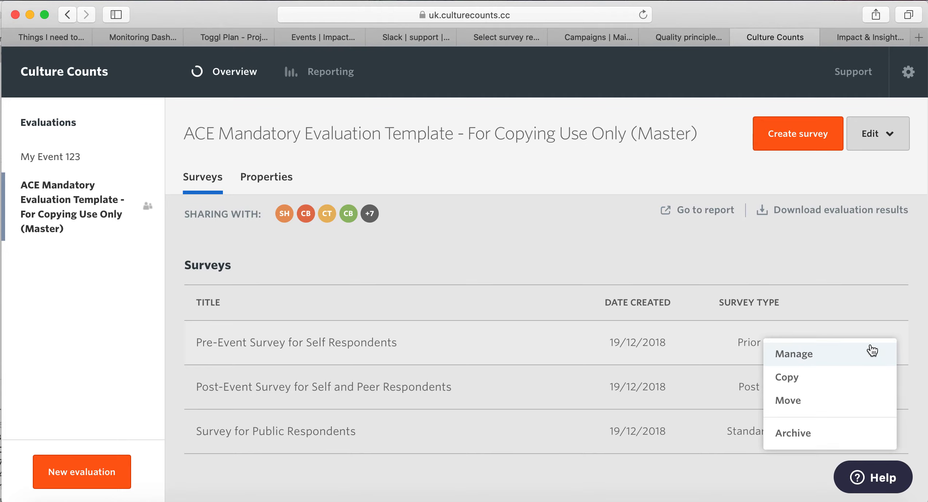
{"action": "left_click", "coordinate": [852, 385]}
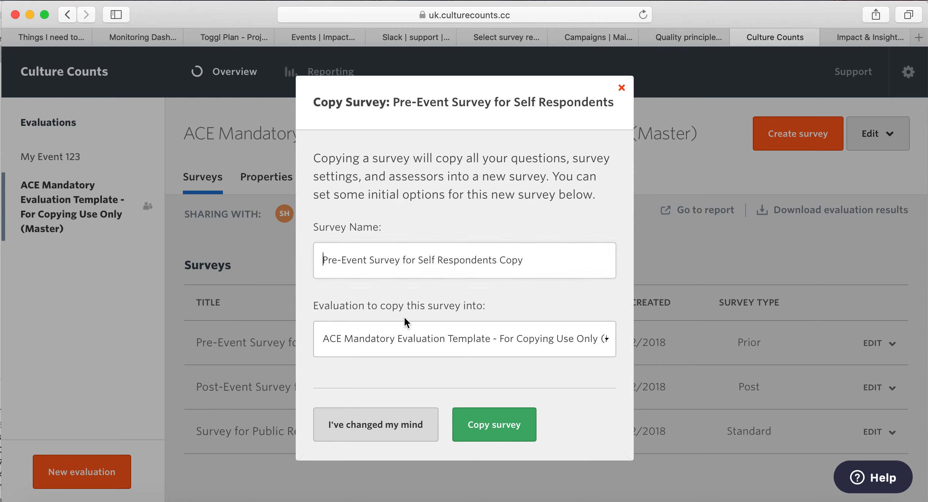
{"action": "type", "text": "My Event "}
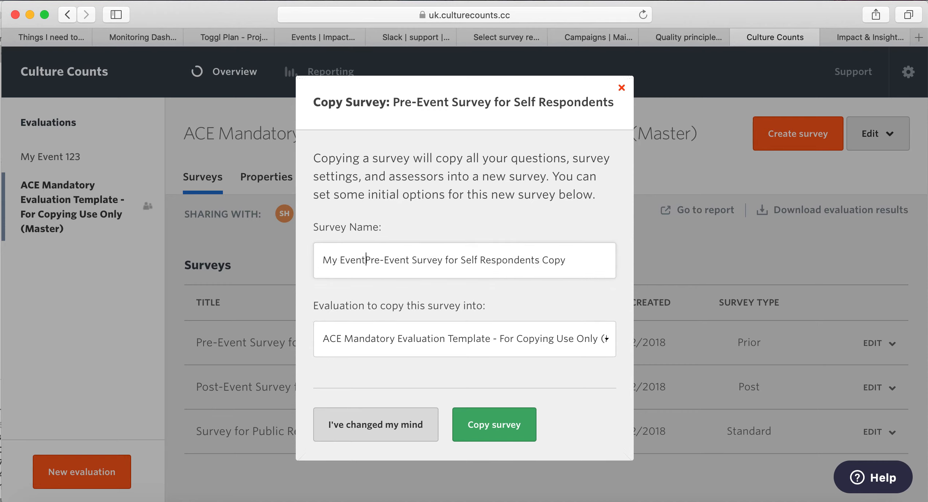
{"action": "type", "text": "-"}
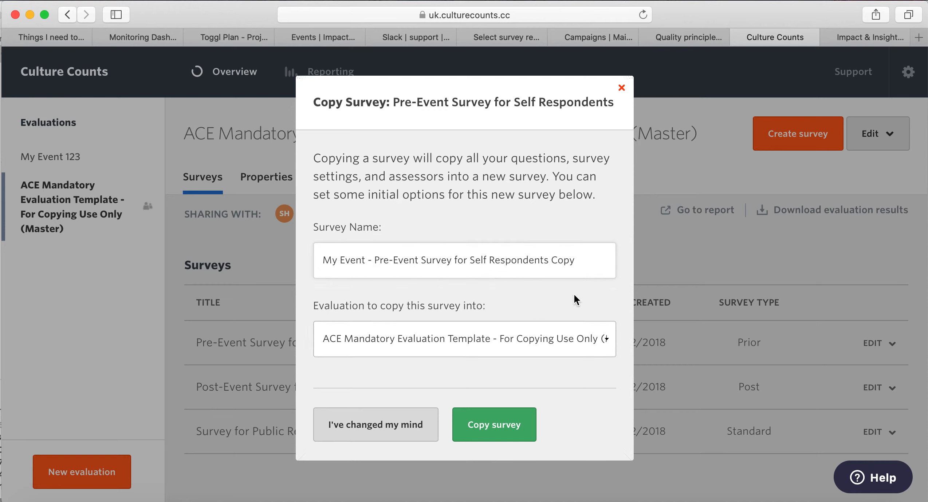
{"action": "left_click_drag", "start_coordinate": [594, 265], "coordinate": [550, 263]}
{"action": "key", "text": "BackSpace"}
{"action": "left_click", "coordinate": [566, 342]}
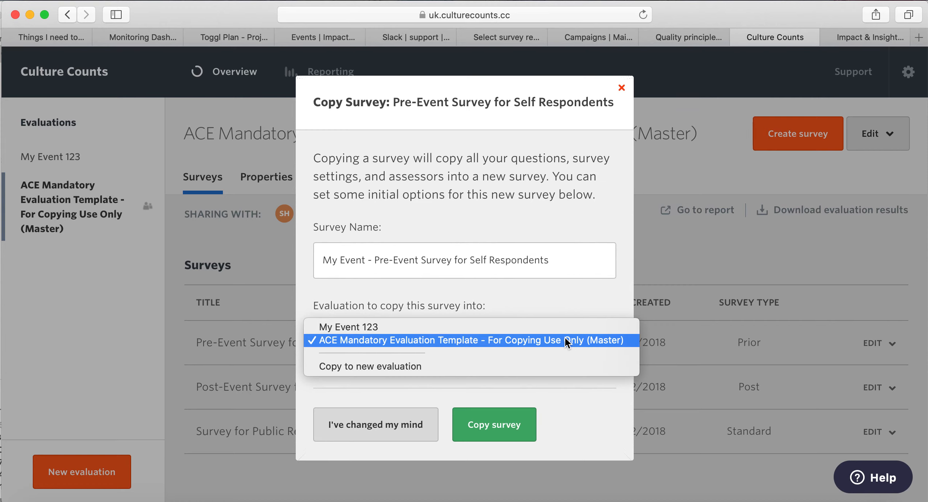
{"action": "left_click", "coordinate": [561, 327]}
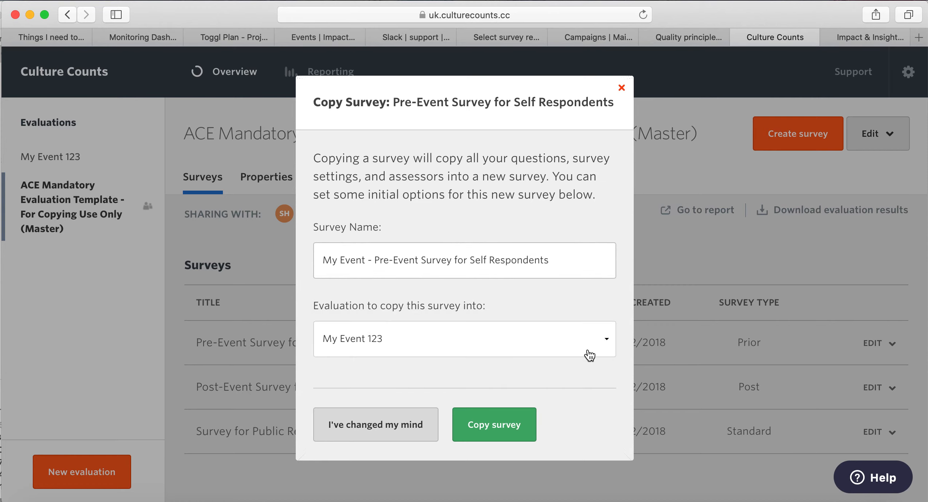
{"action": "left_click", "coordinate": [524, 423]}
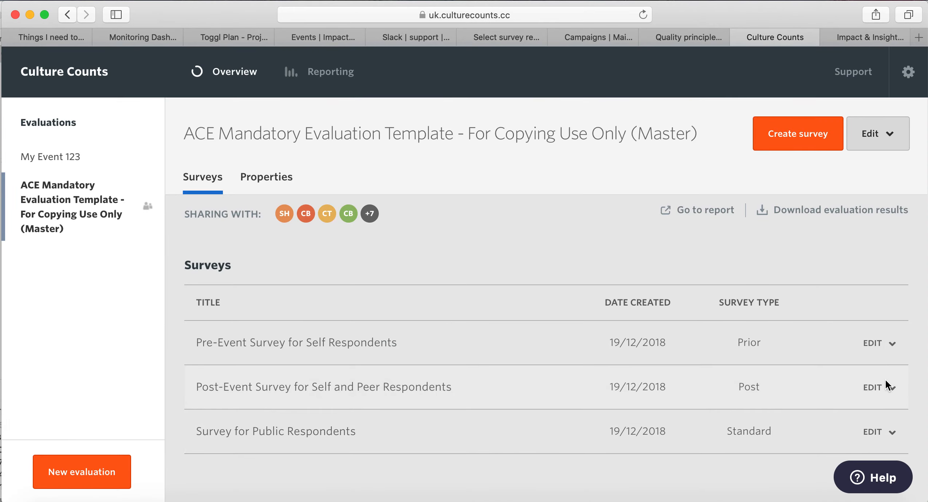
Copy the Post-Event Survey for Self and Peer Respondents into My Event 123, prefixing its name with 'My Event - '.
{"action": "left_click", "coordinate": [883, 388]}
{"action": "left_click", "coordinate": [848, 418]}
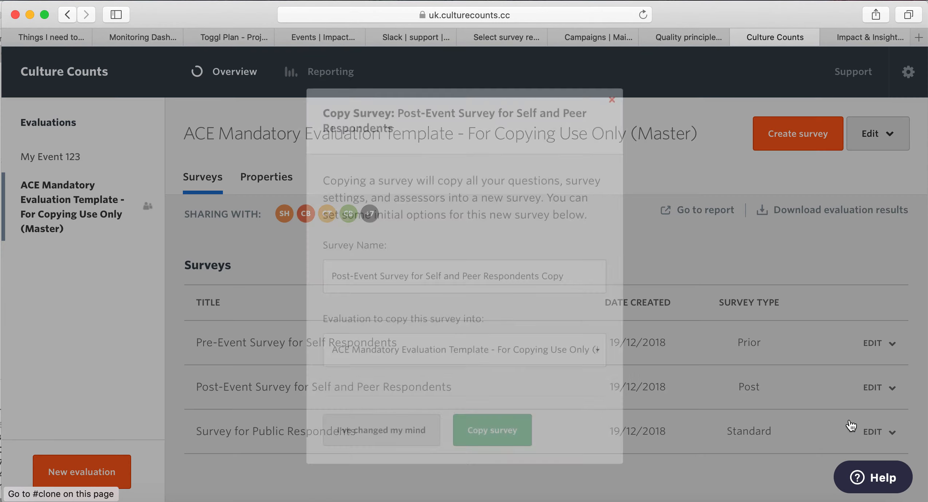
{"action": "left_click", "coordinate": [317, 276]}
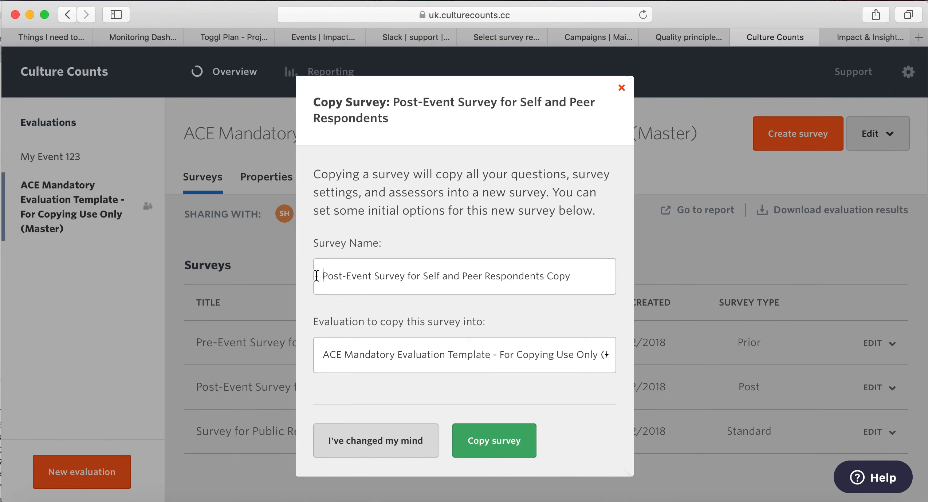
{"action": "type", "text": "My Event -"}
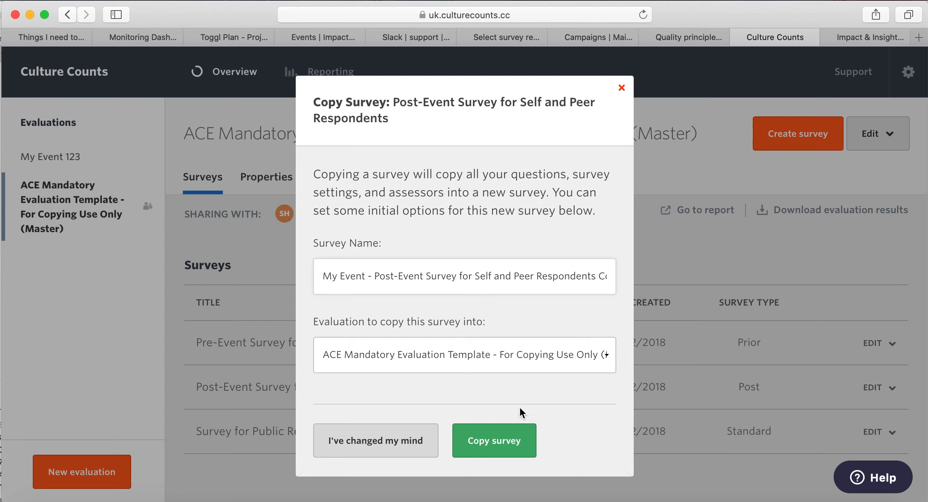
{"action": "left_click", "coordinate": [465, 365]}
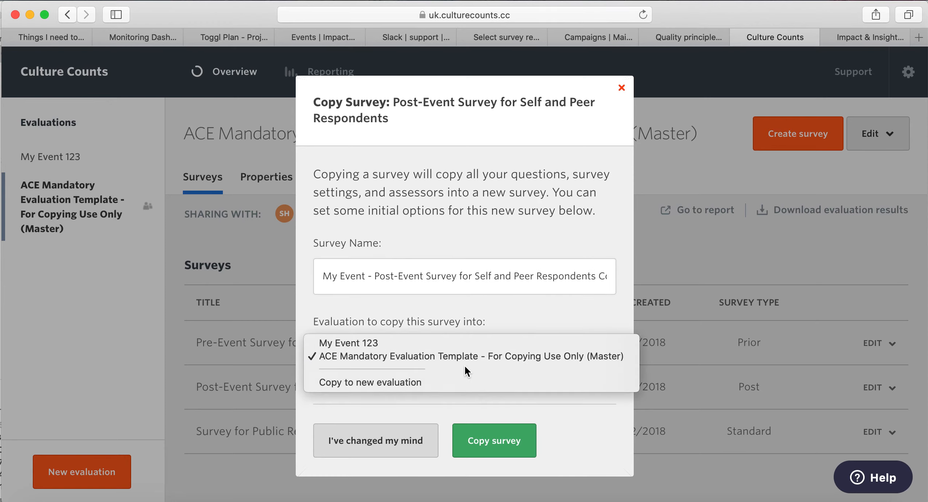
{"action": "left_click", "coordinate": [428, 344]}
{"action": "left_click", "coordinate": [497, 442]}
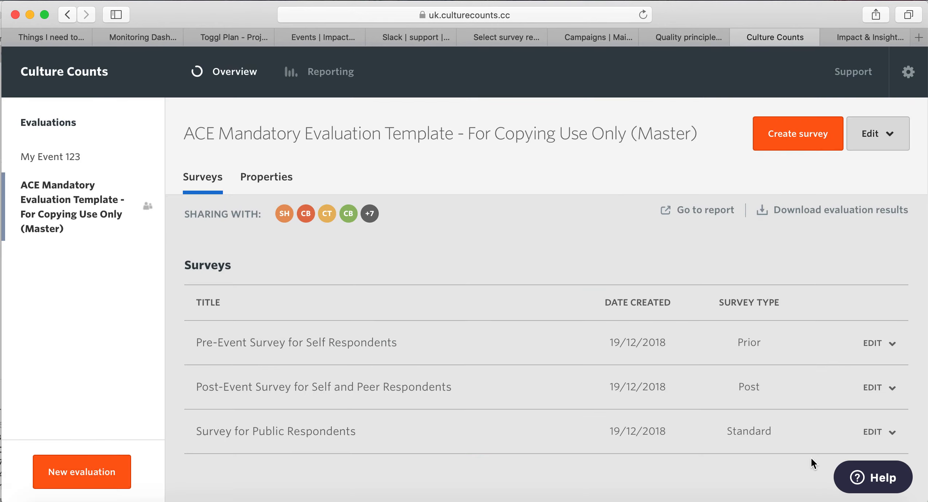
Copy the Survey for Public Respondents into My Event 123, prefixing its name with 'My Event - '.
{"action": "left_click", "coordinate": [876, 432]}
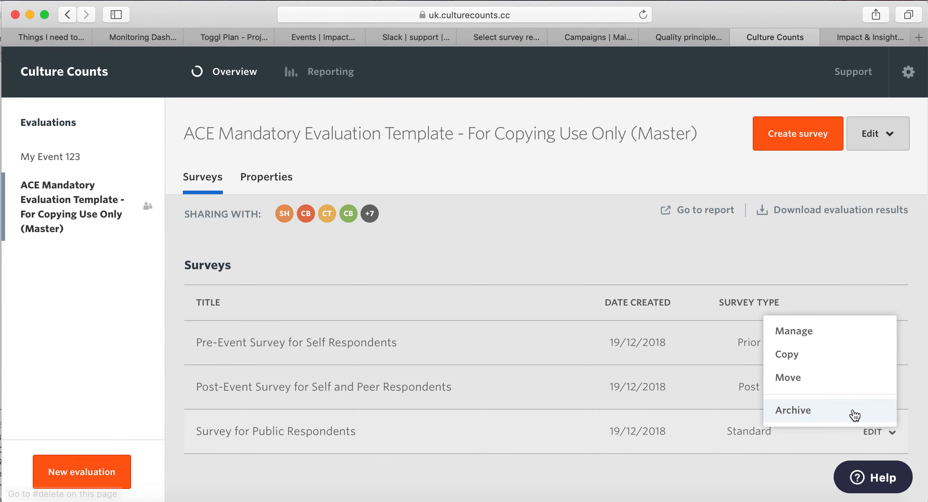
{"action": "left_click", "coordinate": [822, 364]}
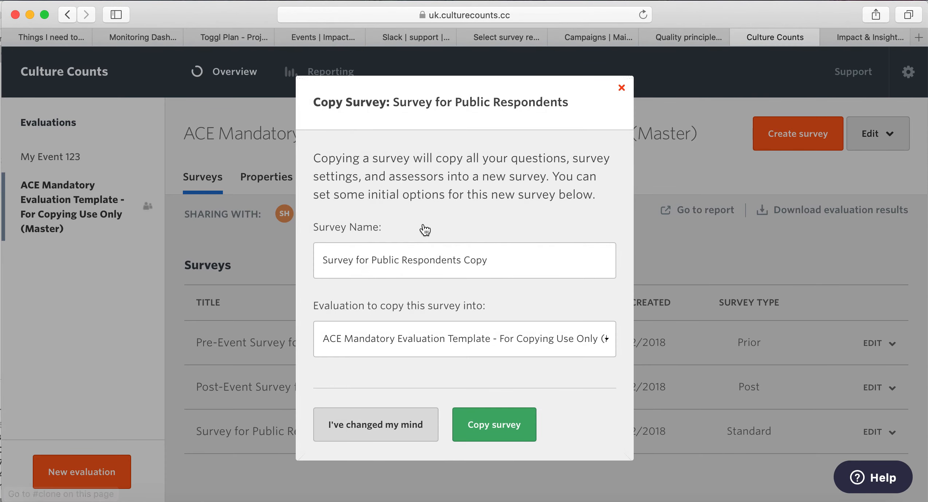
{"action": "left_click", "coordinate": [322, 260]}
{"action": "type", "text": "My Event -"}
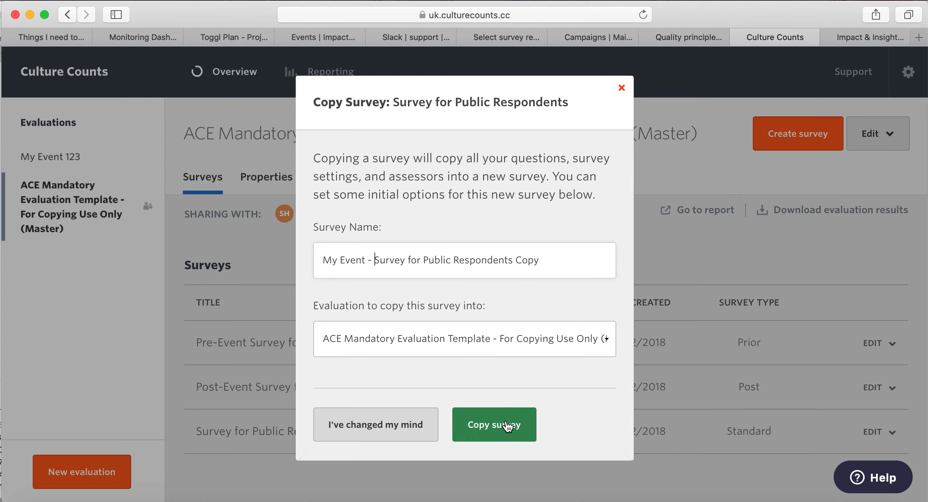
{"action": "left_click", "coordinate": [554, 338]}
{"action": "left_click", "coordinate": [565, 328]}
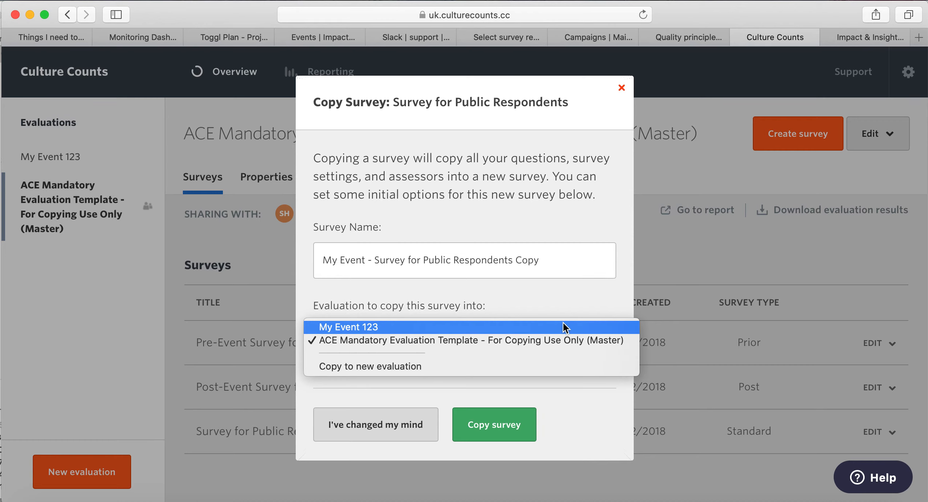
{"action": "left_click", "coordinate": [492, 426]}
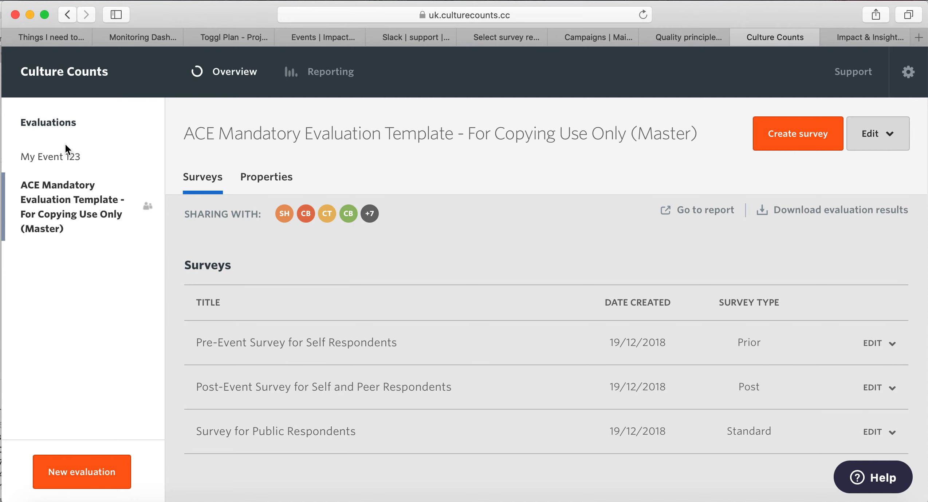
Open My Event 123 from the sidebar to list its three copied surveys.
{"action": "left_click", "coordinate": [74, 160]}
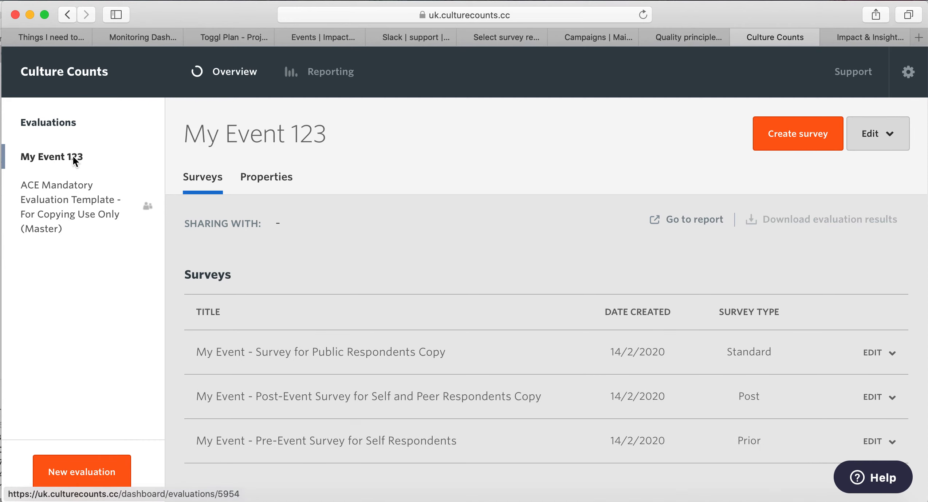
{"action": "scroll", "coordinate": [540, 293], "scroll_direction": "down", "scroll_amount": 1}
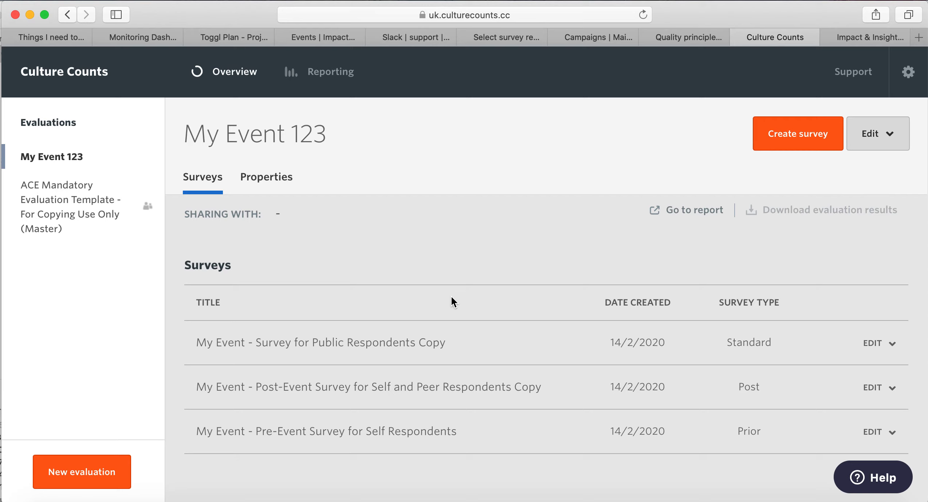
Show My Event 123's Properties page and look over its Description and Location questions.
{"action": "left_click", "coordinate": [277, 184]}
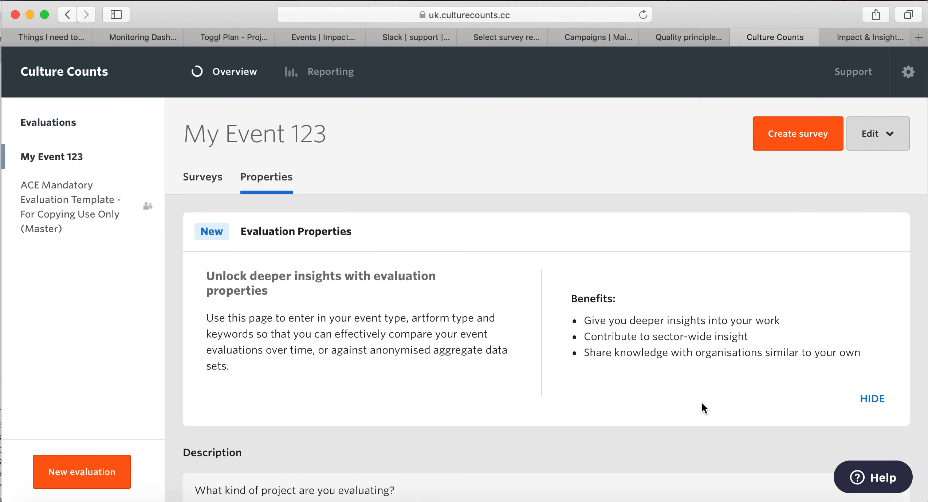
{"action": "scroll", "coordinate": [701, 402], "scroll_direction": "down", "scroll_amount": 3}
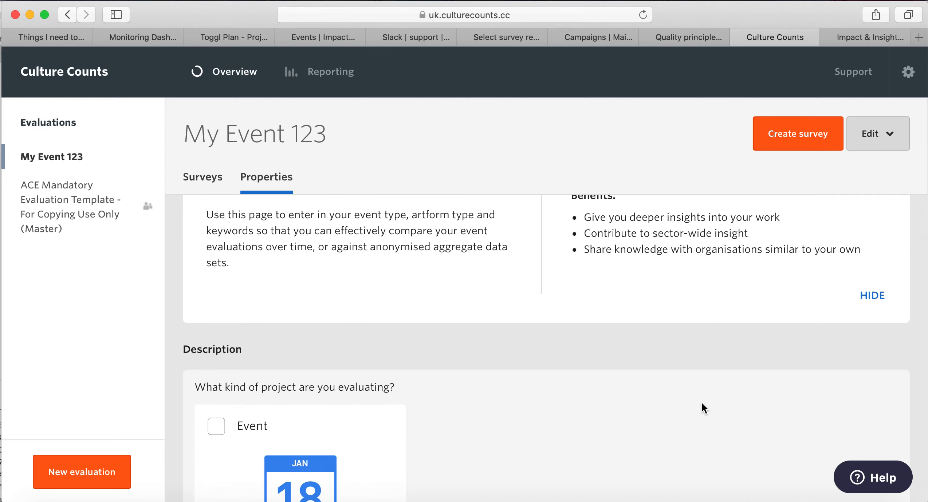
{"action": "scroll", "coordinate": [702, 404], "scroll_direction": "down", "scroll_amount": 1}
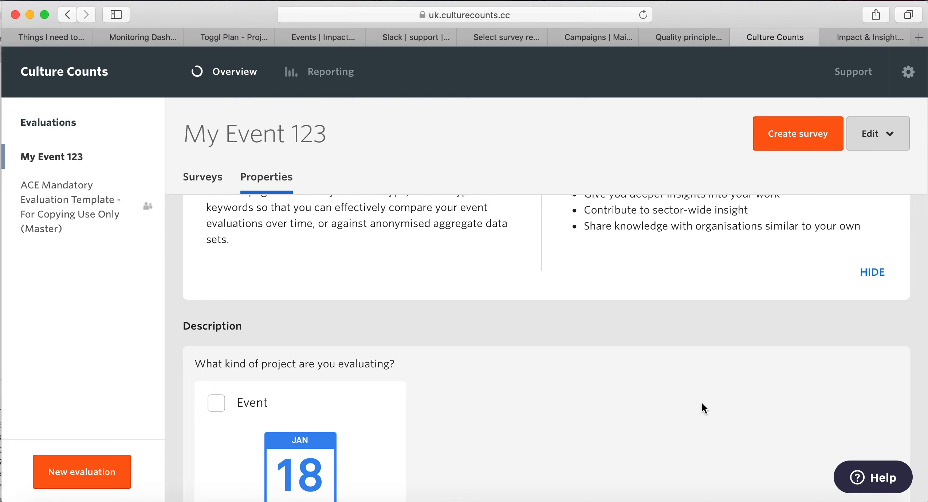
{"action": "scroll", "coordinate": [701, 403], "scroll_direction": "up", "scroll_amount": 3}
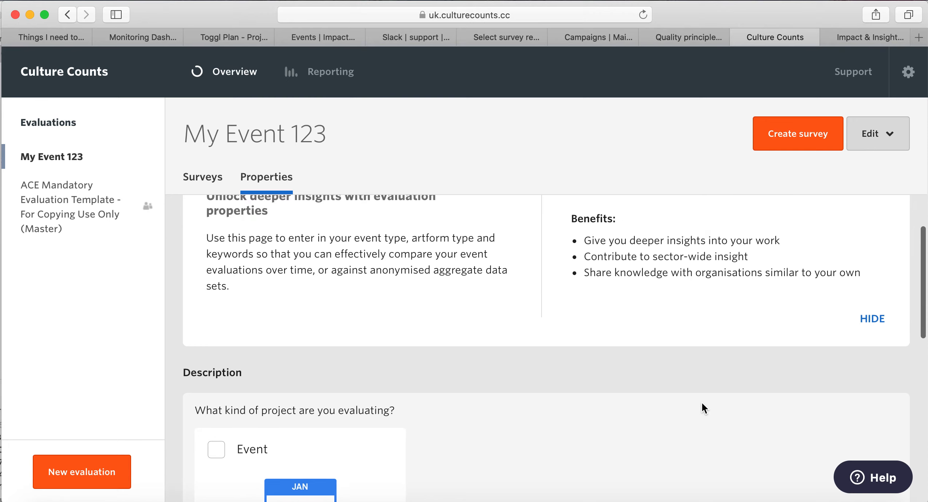
{"action": "scroll", "coordinate": [701, 402], "scroll_direction": "down", "scroll_amount": 3}
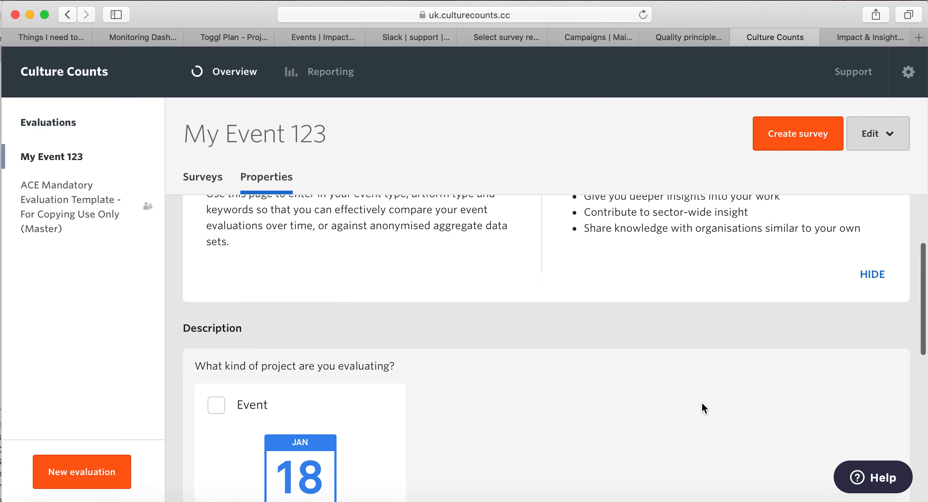
{"action": "scroll", "coordinate": [702, 404], "scroll_direction": "down", "scroll_amount": 10}
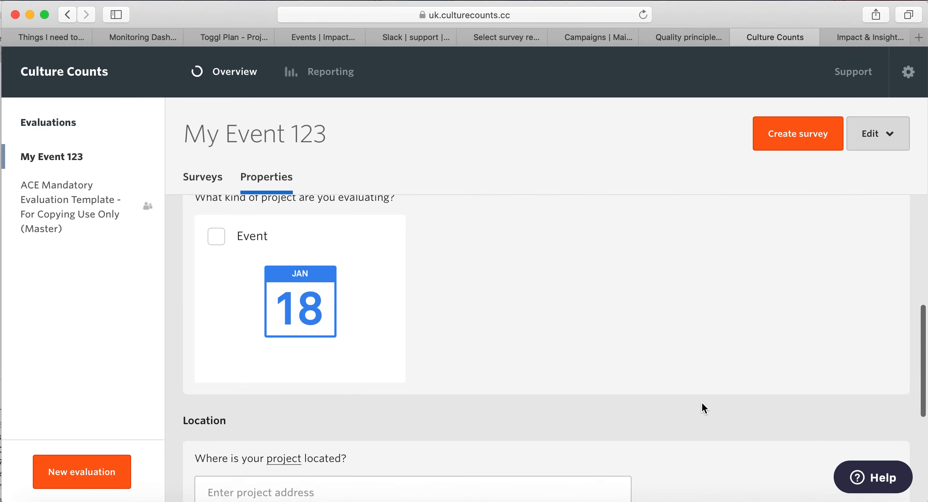
Mark the event as a Festival under Combined Arts > Multi-Disciplinary Festivals & Programmes.
{"action": "scroll", "coordinate": [701, 403], "scroll_direction": "up", "scroll_amount": 1}
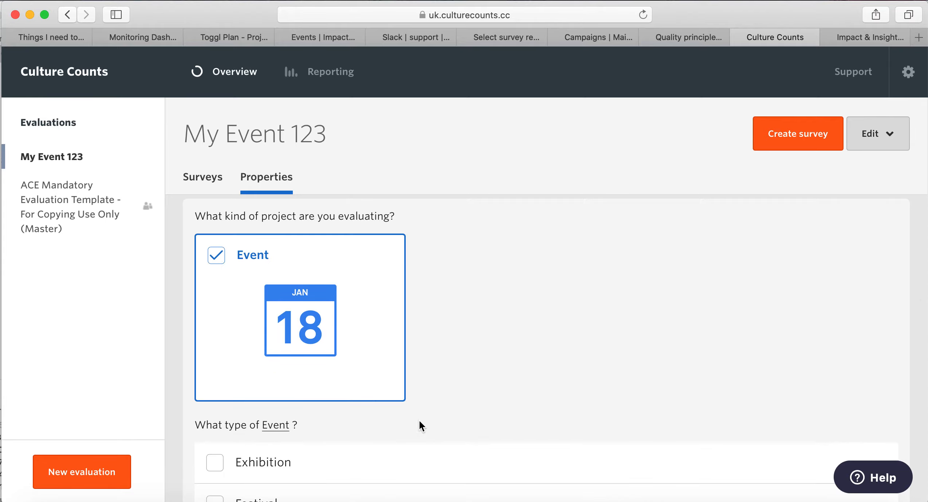
{"action": "scroll", "coordinate": [478, 275], "scroll_direction": "down", "scroll_amount": 5}
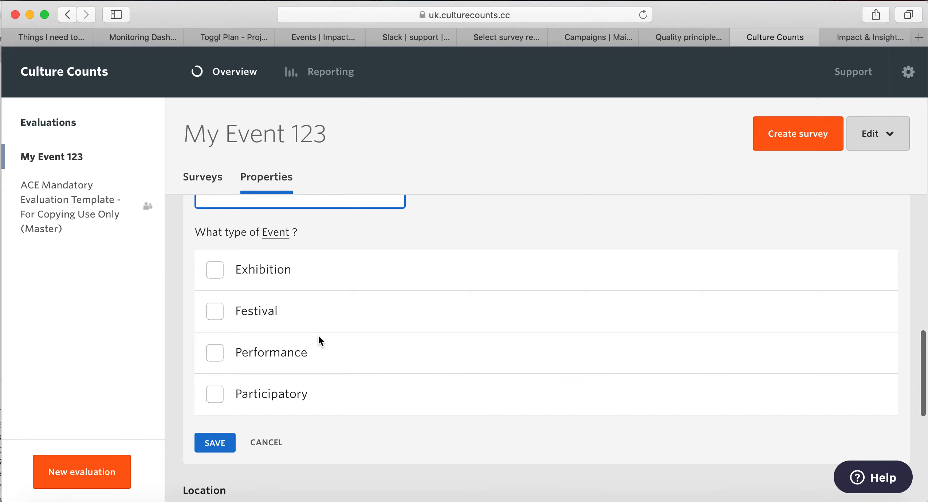
{"action": "left_click", "coordinate": [223, 307]}
{"action": "scroll", "coordinate": [487, 306], "scroll_direction": "down", "scroll_amount": 3}
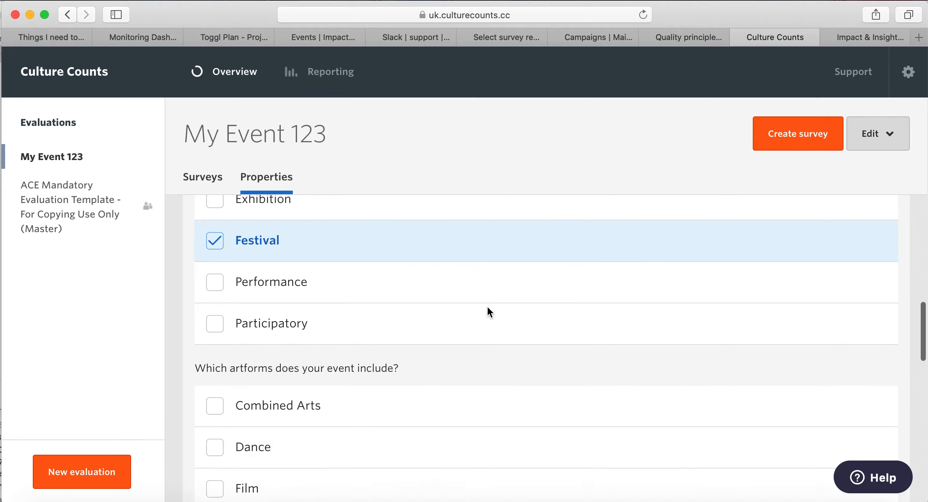
{"action": "scroll", "coordinate": [487, 312], "scroll_direction": "down", "scroll_amount": 3}
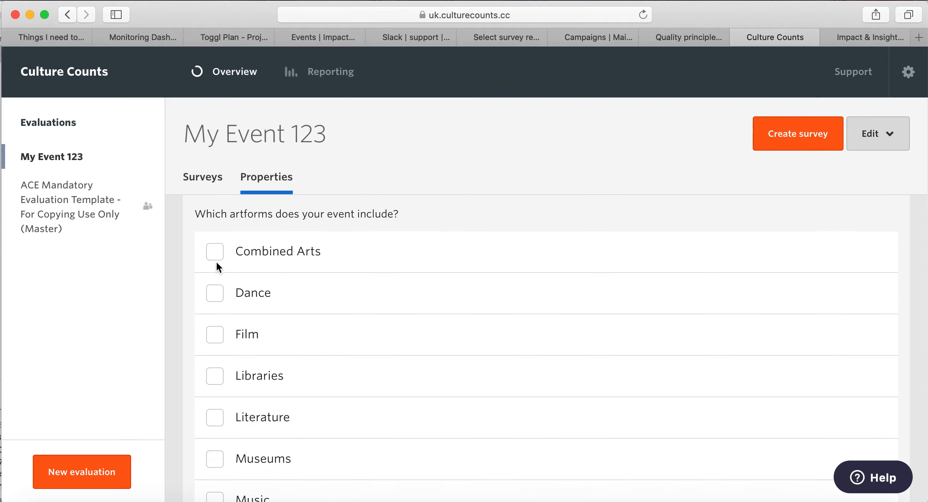
{"action": "left_click", "coordinate": [216, 252]}
{"action": "scroll", "coordinate": [368, 339], "scroll_direction": "down", "scroll_amount": 3}
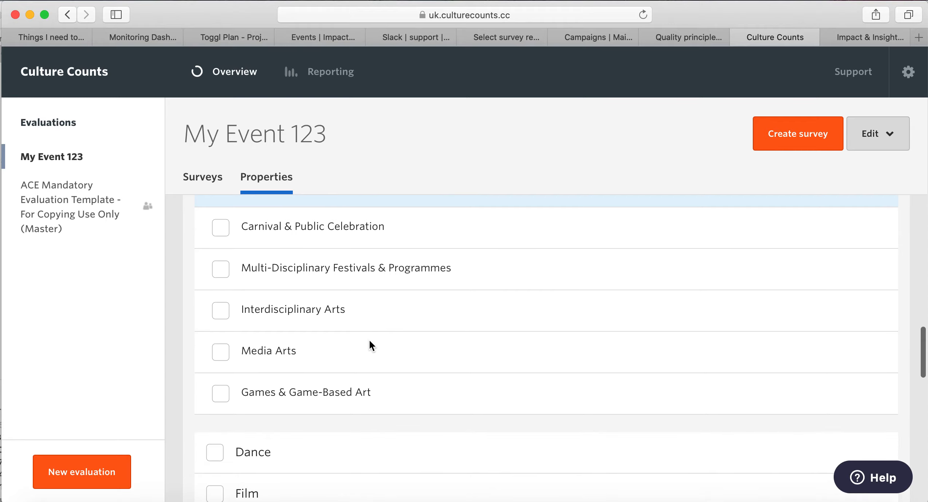
{"action": "left_click", "coordinate": [221, 270]}
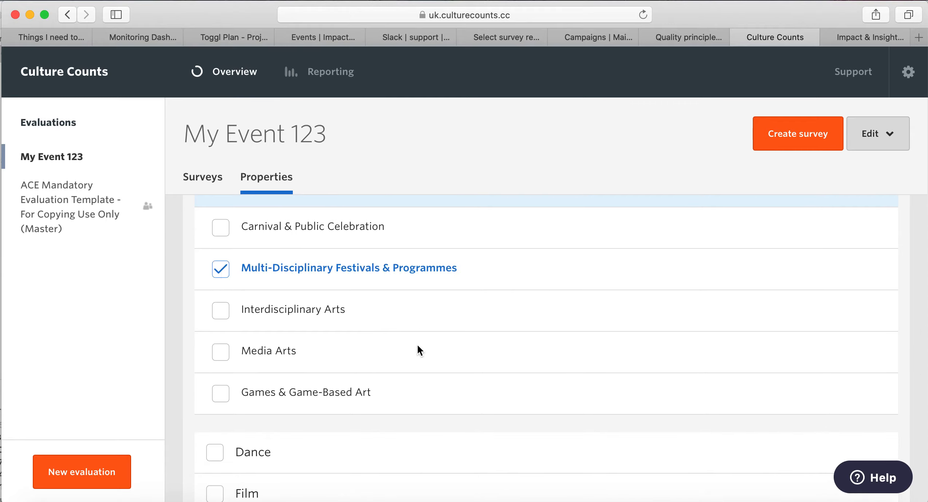
Add Dance with Contemporary, Street and Entertainment styles, then save the description.
{"action": "scroll", "coordinate": [407, 375], "scroll_direction": "down", "scroll_amount": 2}
{"action": "left_click", "coordinate": [215, 371]}
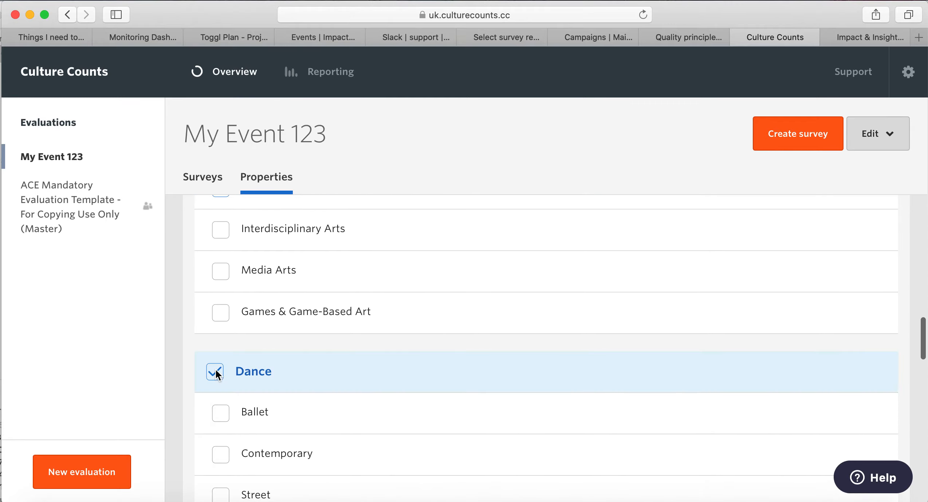
{"action": "scroll", "coordinate": [341, 398], "scroll_direction": "down", "scroll_amount": 3}
{"action": "scroll", "coordinate": [342, 399], "scroll_direction": "down", "scroll_amount": 2}
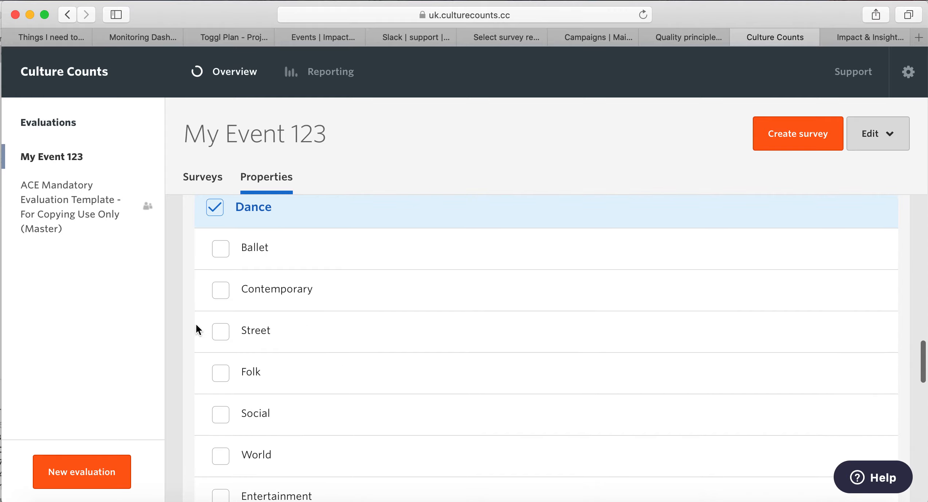
{"action": "left_click", "coordinate": [220, 295]}
{"action": "left_click", "coordinate": [221, 332]}
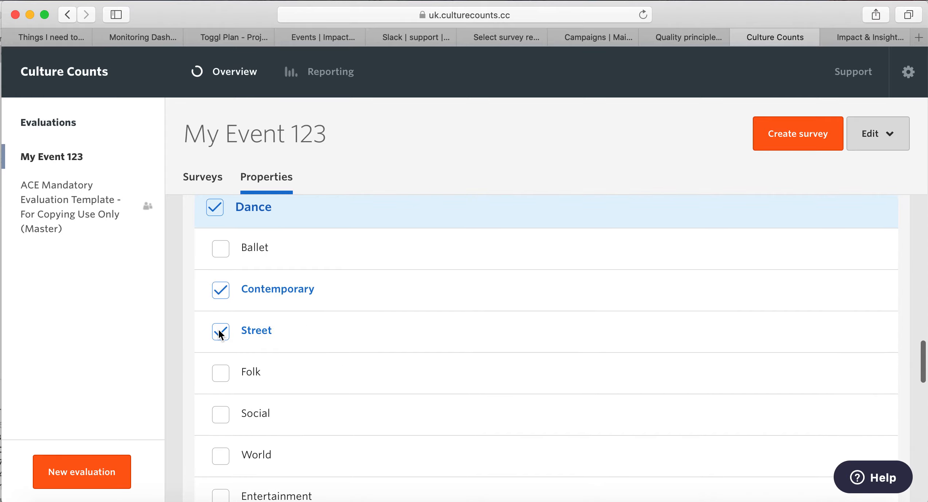
{"action": "scroll", "coordinate": [220, 333], "scroll_direction": "down", "scroll_amount": 2}
{"action": "scroll", "coordinate": [218, 335], "scroll_direction": "down", "scroll_amount": 1}
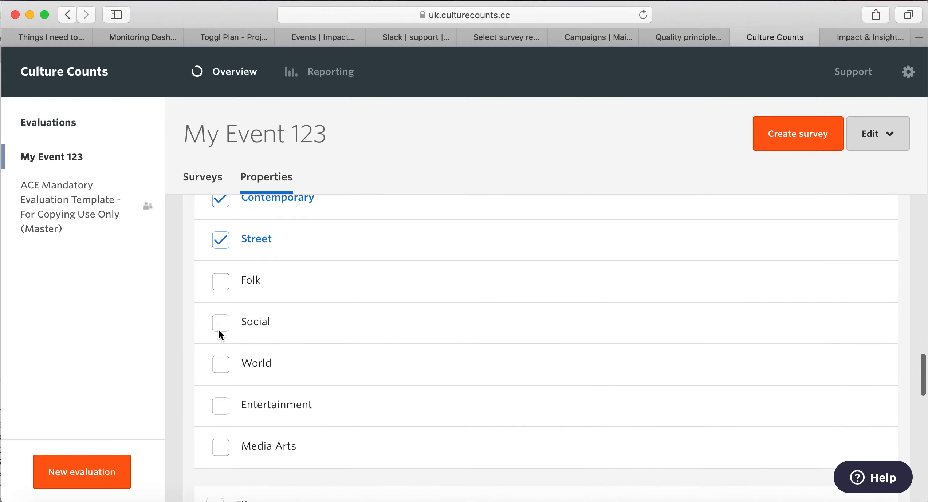
{"action": "left_click", "coordinate": [217, 410]}
{"action": "scroll", "coordinate": [217, 410], "scroll_direction": "down", "scroll_amount": 8}
{"action": "scroll", "coordinate": [216, 410], "scroll_direction": "down", "scroll_amount": 10}
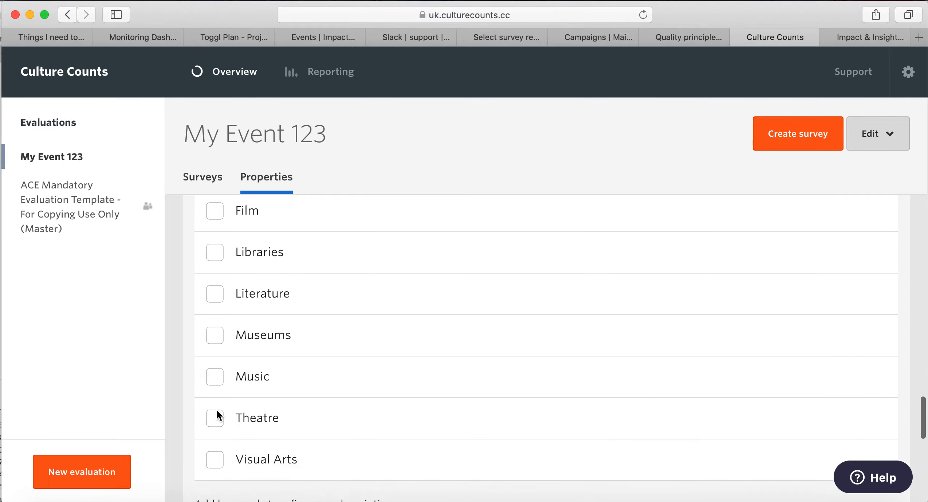
{"action": "scroll", "coordinate": [348, 423], "scroll_direction": "down", "scroll_amount": 2}
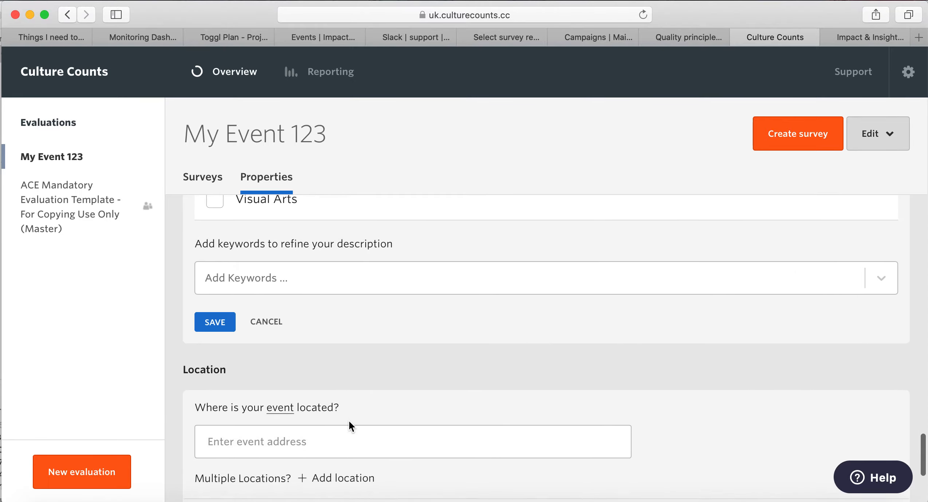
{"action": "scroll", "coordinate": [365, 293], "scroll_direction": "up", "scroll_amount": 2}
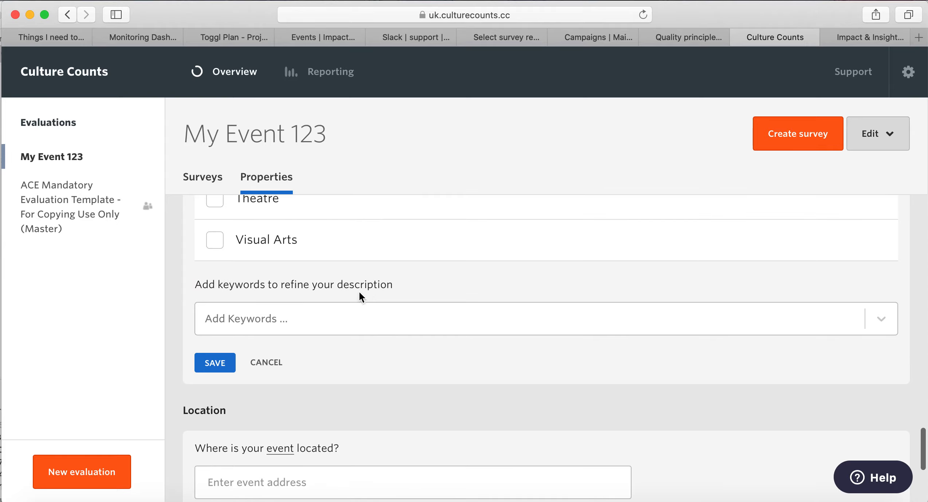
{"action": "left_click", "coordinate": [217, 364]}
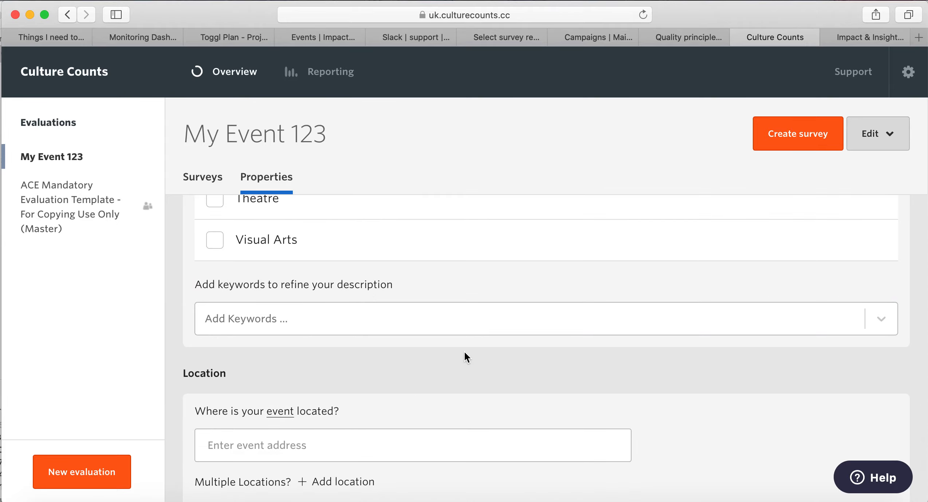
{"action": "scroll", "coordinate": [500, 275], "scroll_direction": "up", "scroll_amount": 2}
{"action": "scroll", "coordinate": [500, 275], "scroll_direction": "down", "scroll_amount": 5}
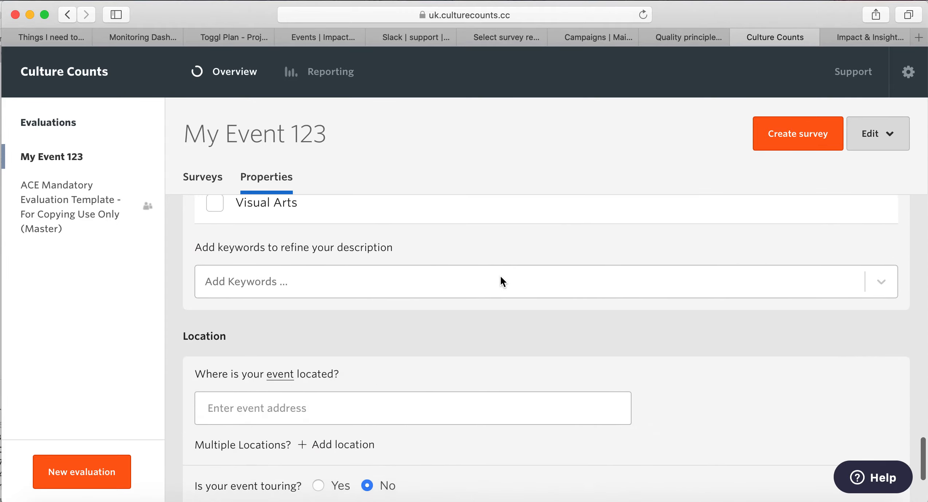
{"action": "scroll", "coordinate": [501, 279], "scroll_direction": "down", "scroll_amount": 1}
{"action": "left_click", "coordinate": [492, 268]}
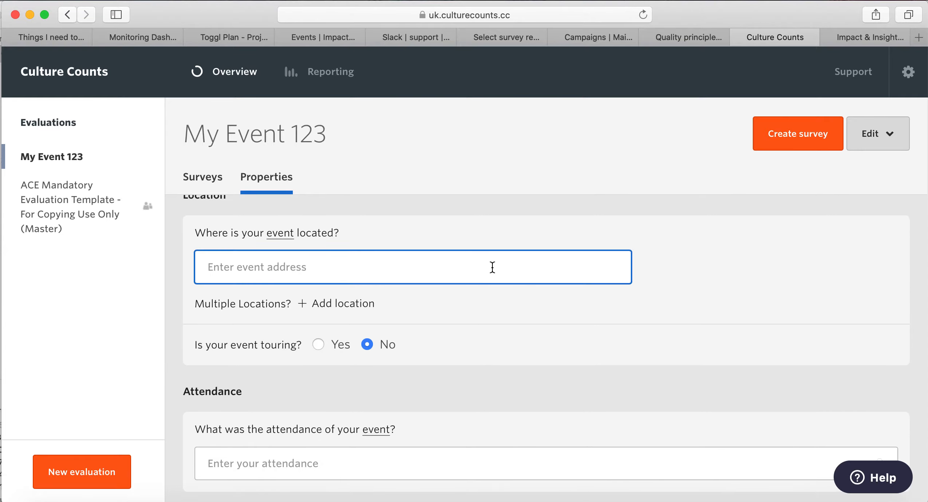
{"action": "type", "text": "New F"}
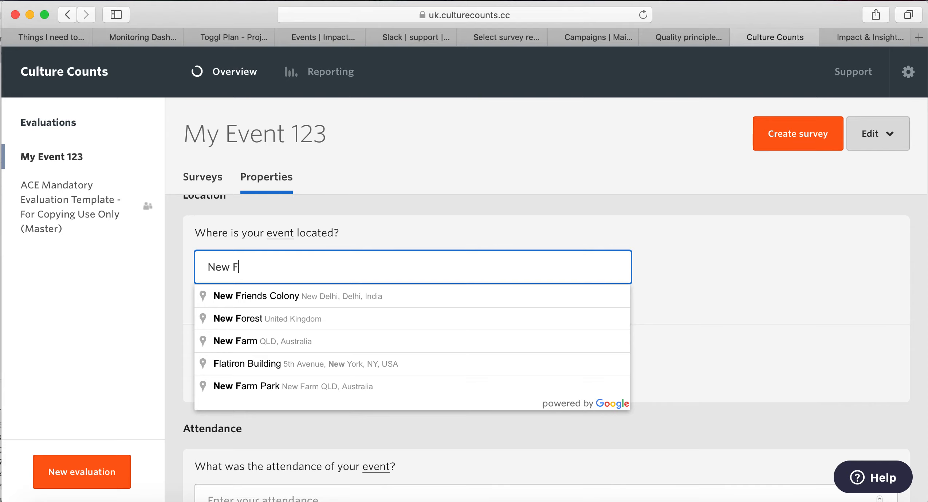
{"action": "left_click", "coordinate": [501, 324]}
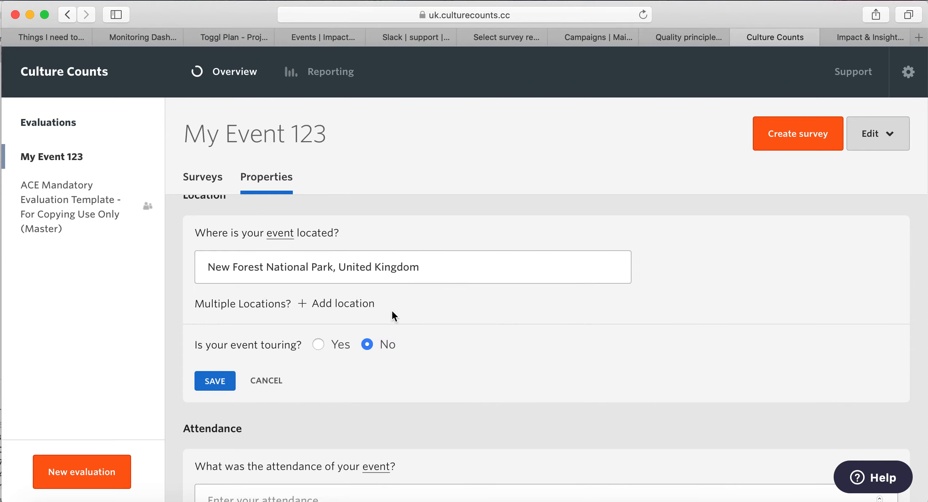
{"action": "scroll", "coordinate": [461, 332], "scroll_direction": "down", "scroll_amount": 1}
{"action": "left_click", "coordinate": [215, 358]}
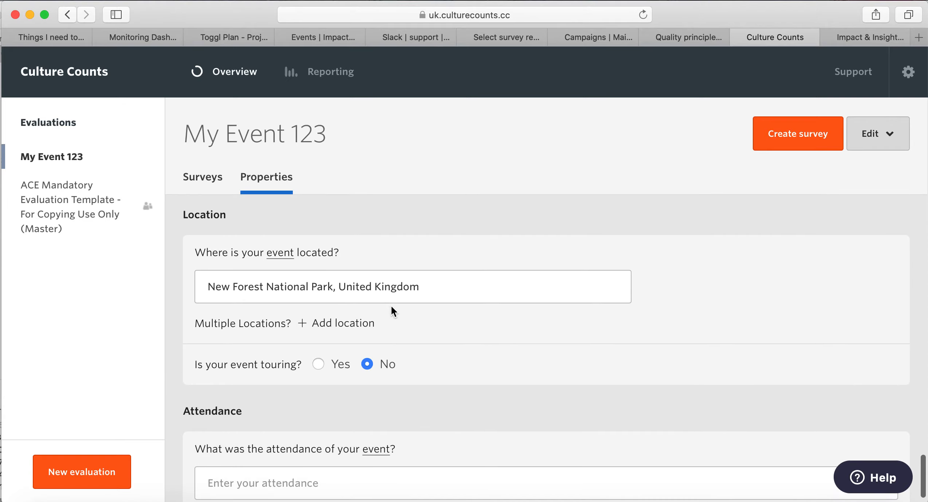
{"action": "scroll", "coordinate": [390, 310], "scroll_direction": "down", "scroll_amount": 1}
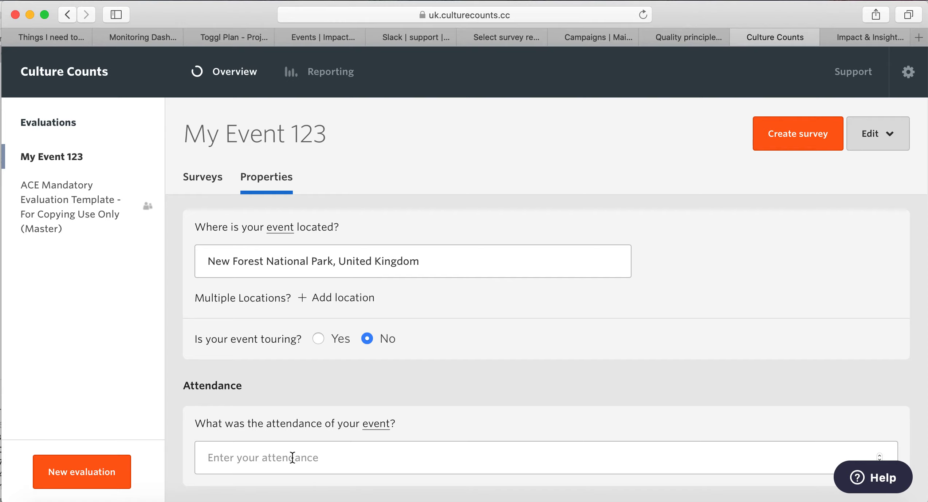
{"action": "scroll", "coordinate": [476, 352], "scroll_direction": "up", "scroll_amount": 10}
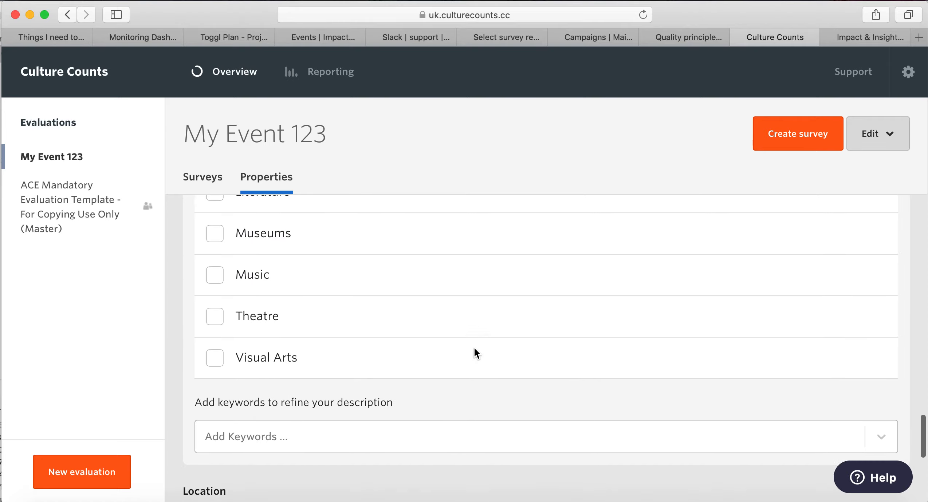
{"action": "scroll", "coordinate": [475, 350], "scroll_direction": "up", "scroll_amount": 10}
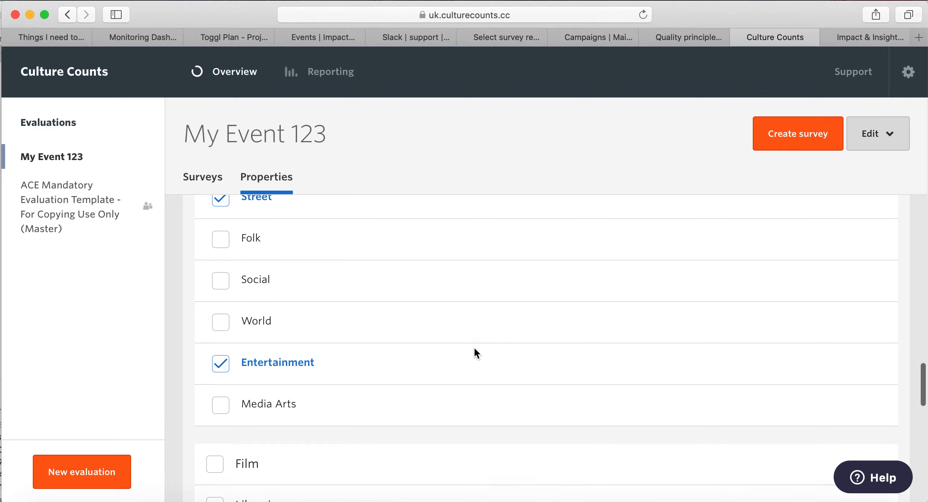
{"action": "scroll", "coordinate": [475, 351], "scroll_direction": "up", "scroll_amount": 5}
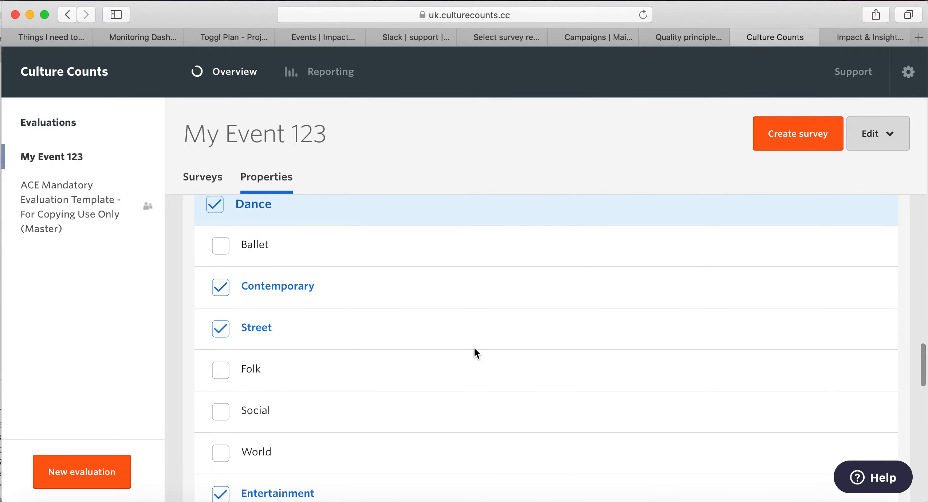
{"action": "scroll", "coordinate": [474, 348], "scroll_direction": "down", "scroll_amount": 6}
{"action": "scroll", "coordinate": [474, 350], "scroll_direction": "down", "scroll_amount": 12}
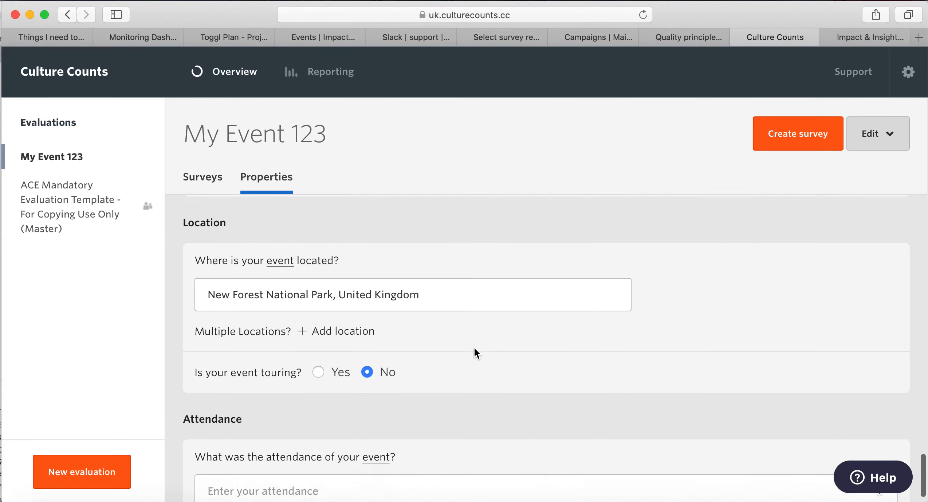
{"action": "scroll", "coordinate": [474, 347], "scroll_direction": "down", "scroll_amount": 2}
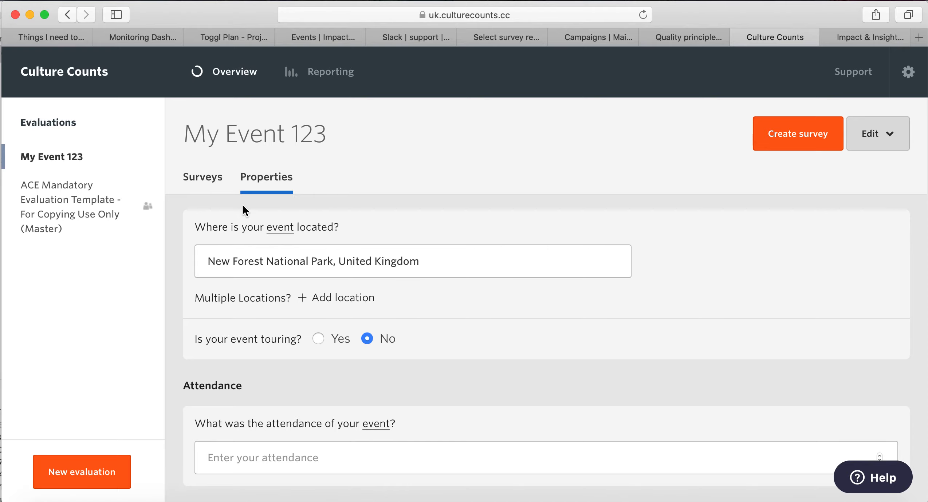
Open the summary of 'My Event - Post-Event Survey for Self and Peer Respondents Copy' from the Surveys list.
{"action": "left_click", "coordinate": [203, 182]}
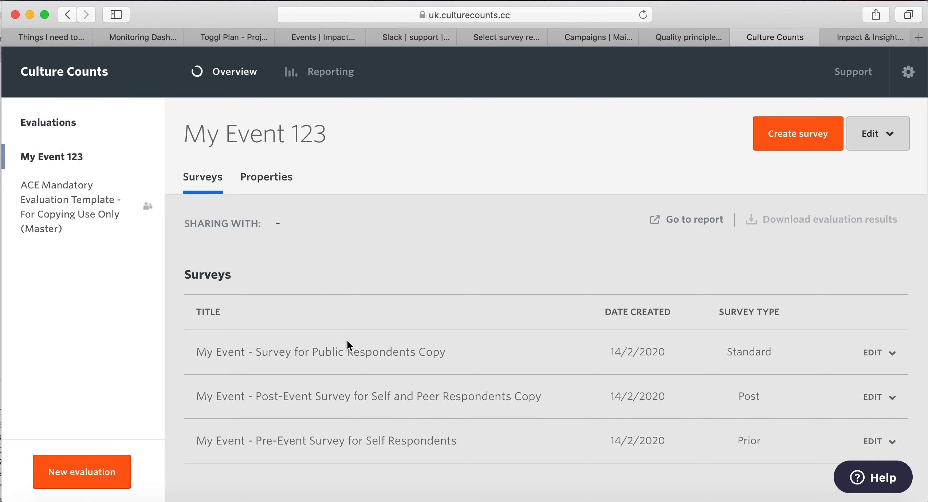
{"action": "left_click", "coordinate": [460, 397]}
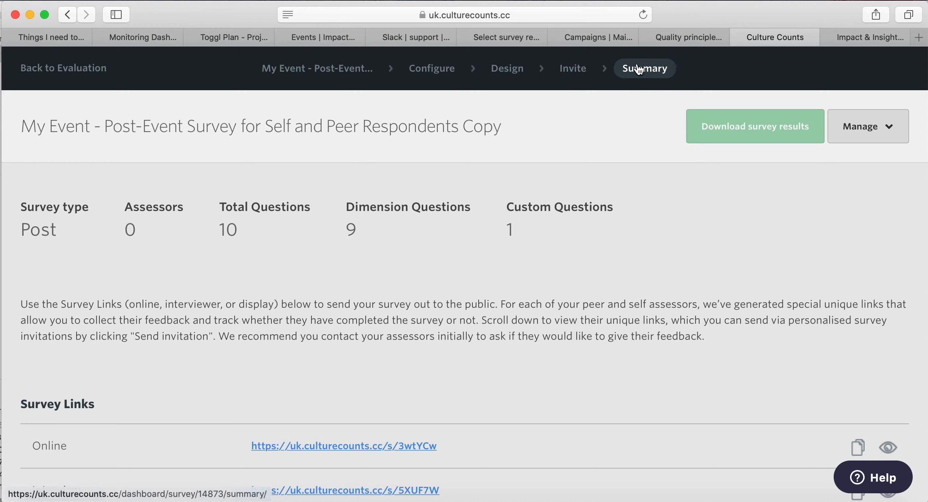
On the Configure page, trim the survey name to 'My Event - Post-Event Survey for Self and Peer Respondents'.
{"action": "left_click", "coordinate": [426, 74]}
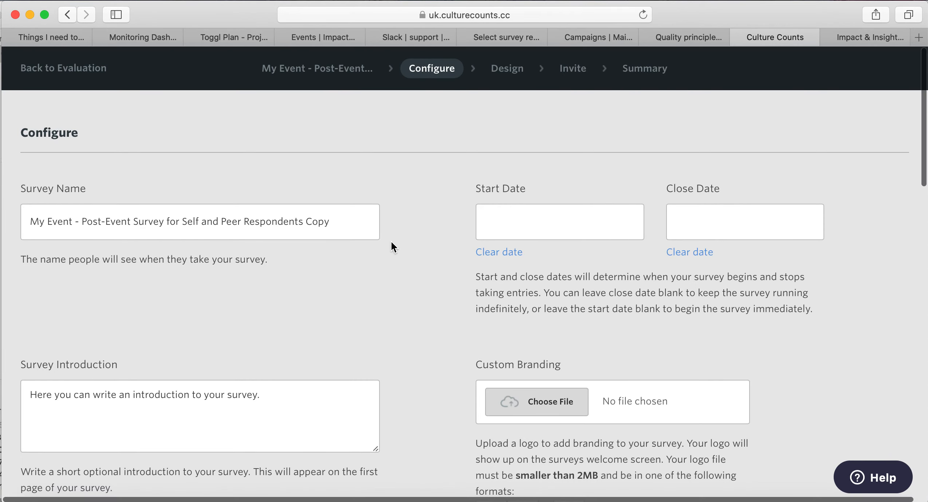
{"action": "scroll", "coordinate": [391, 243], "scroll_direction": "down", "scroll_amount": 1}
{"action": "scroll", "coordinate": [394, 247], "scroll_direction": "down", "scroll_amount": 2}
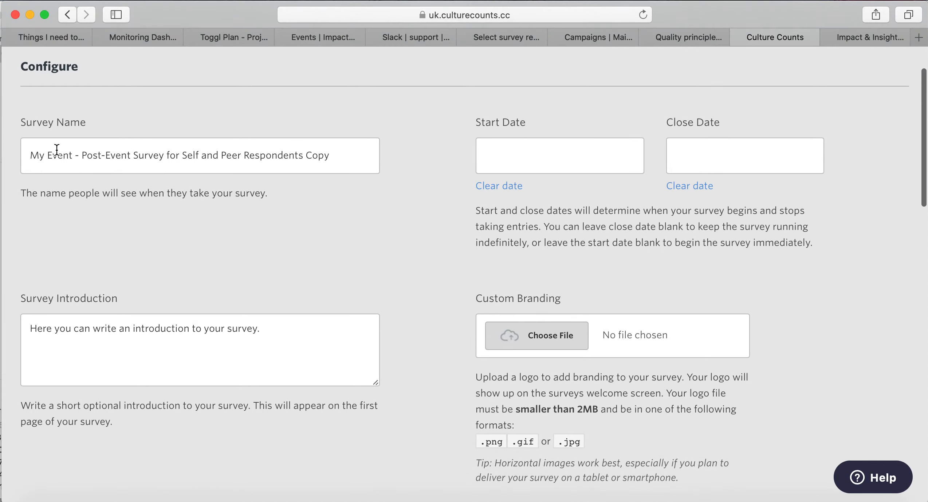
{"action": "left_click_drag", "start_coordinate": [332, 156], "coordinate": [308, 153]}
{"action": "key", "text": "BackSpace"}
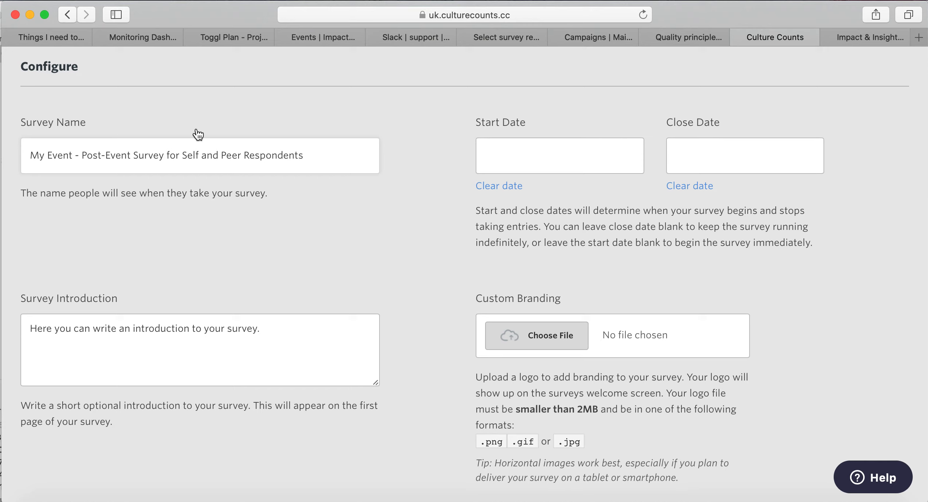
{"action": "key", "text": "BackSpace"}
Append 'Hello!' after the Survey Introduction's existing placeholder sentence.
{"action": "scroll", "coordinate": [873, 329], "scroll_direction": "down", "scroll_amount": 3}
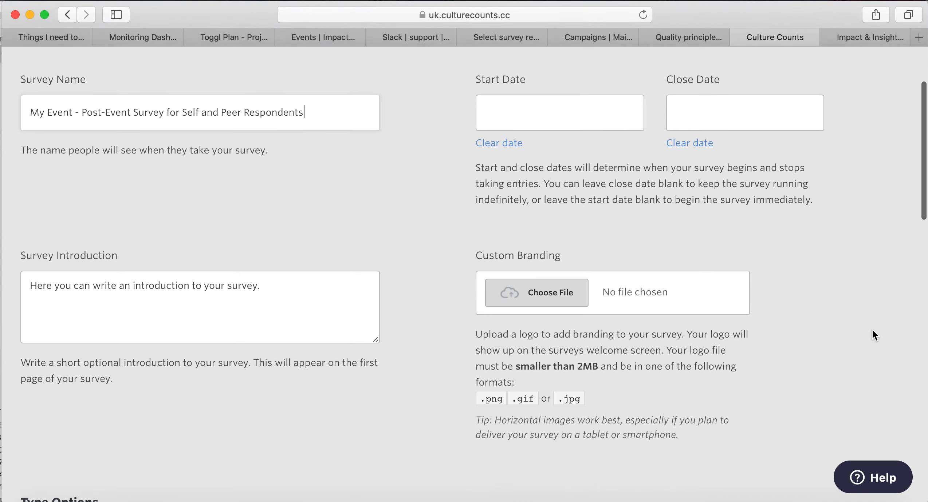
{"action": "scroll", "coordinate": [872, 329], "scroll_direction": "down", "scroll_amount": 1}
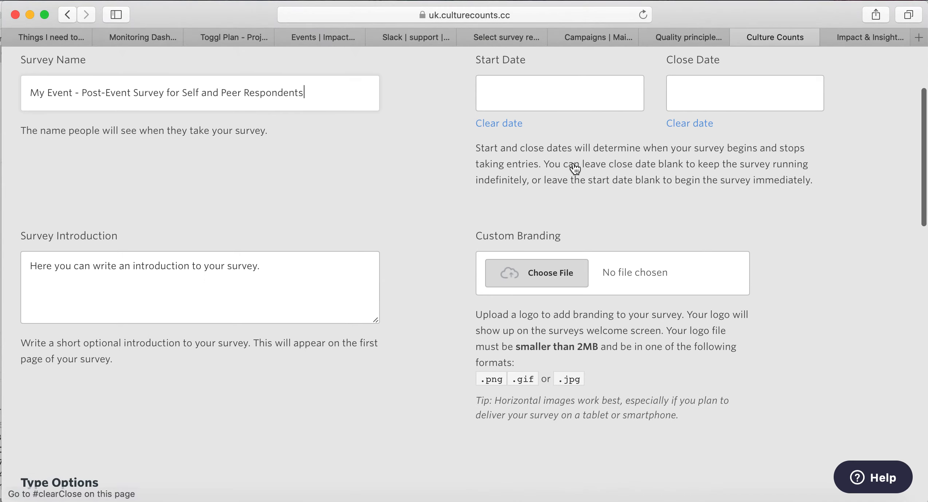
{"action": "scroll", "coordinate": [388, 140], "scroll_direction": "down", "scroll_amount": 8}
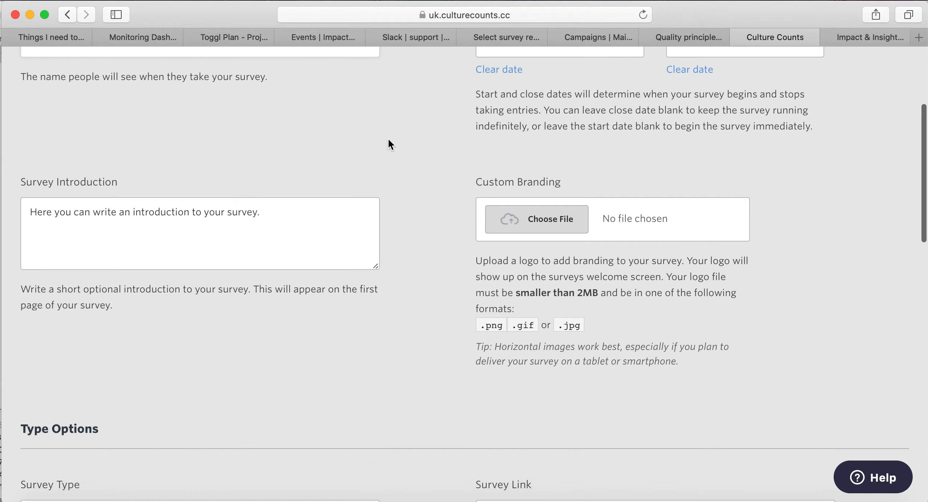
{"action": "scroll", "coordinate": [388, 140], "scroll_direction": "down", "scroll_amount": 2}
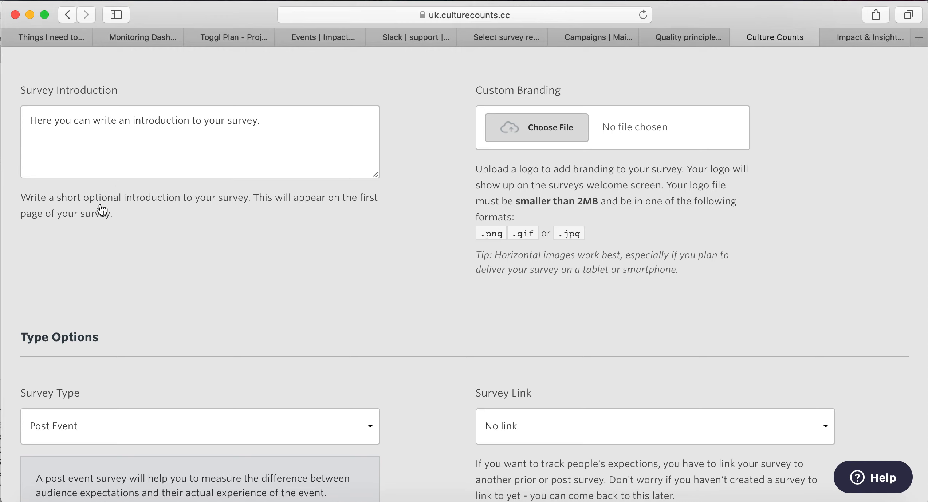
{"action": "left_click", "coordinate": [117, 144]}
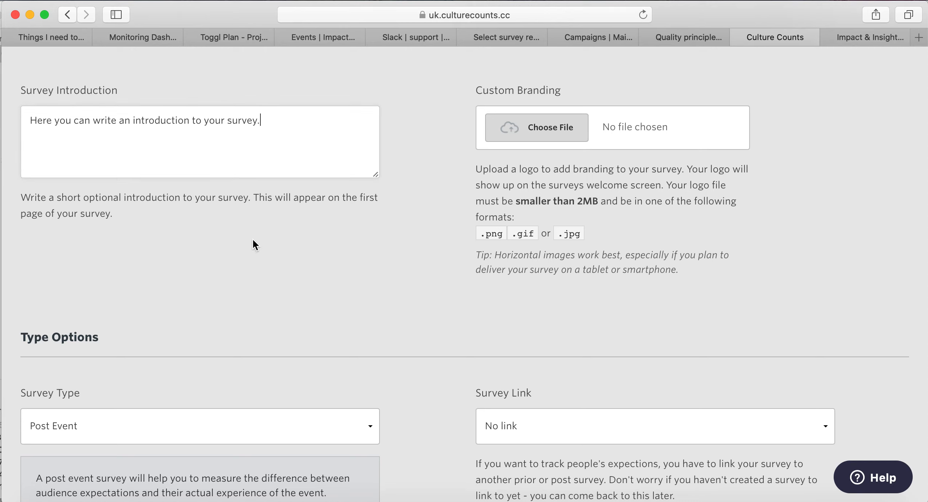
{"action": "type", "text": "Hello!"}
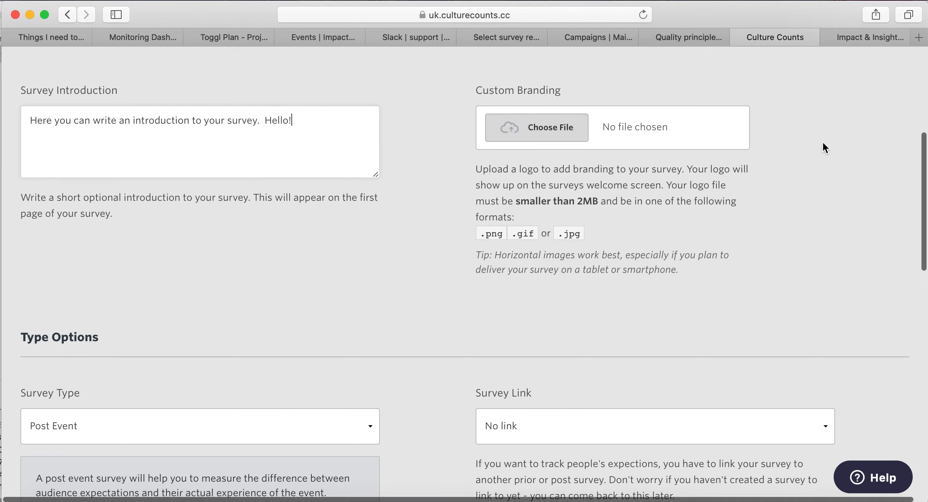
{"action": "scroll", "coordinate": [825, 148], "scroll_direction": "down", "scroll_amount": 5}
Under Type Options, expand the Survey Type dropdown to see the available types.
{"action": "scroll", "coordinate": [825, 147], "scroll_direction": "down", "scroll_amount": 10}
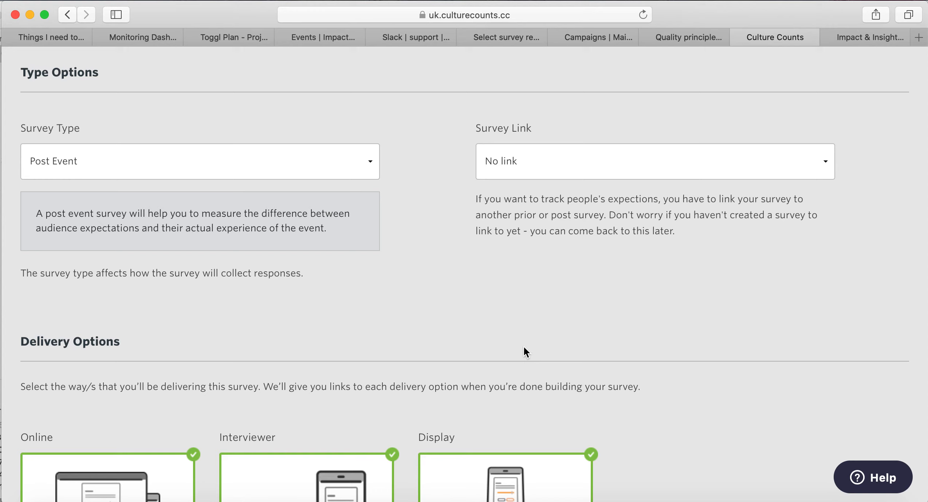
{"action": "left_click", "coordinate": [369, 171]}
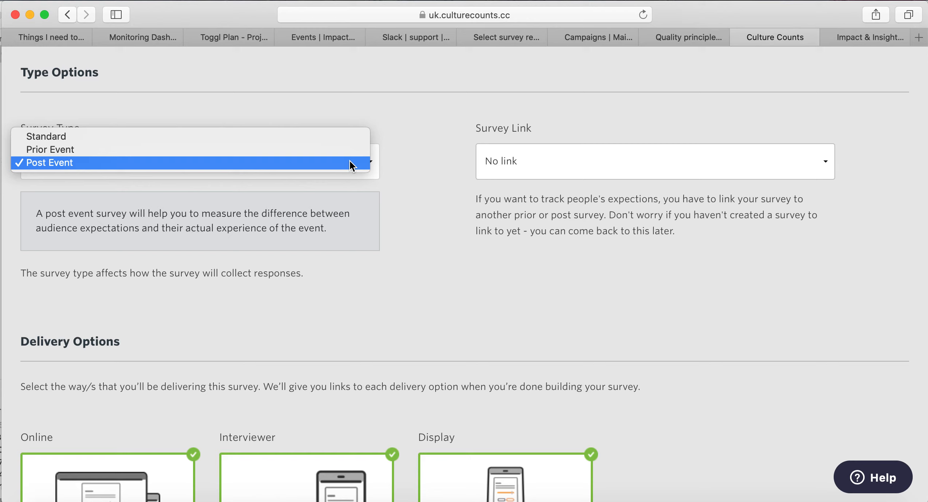
Keep Post Event as the Survey Type and list the surveys available for Survey Link.
{"action": "left_click", "coordinate": [350, 163]}
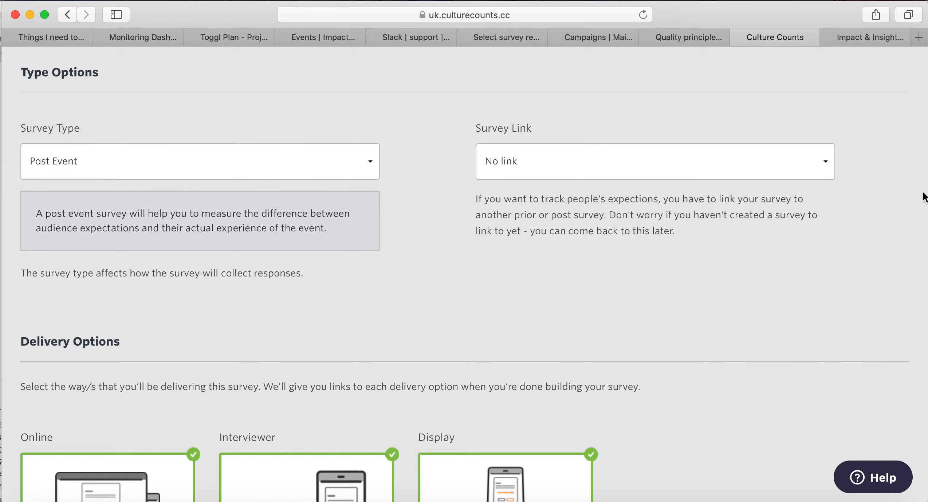
{"action": "left_click", "coordinate": [823, 163]}
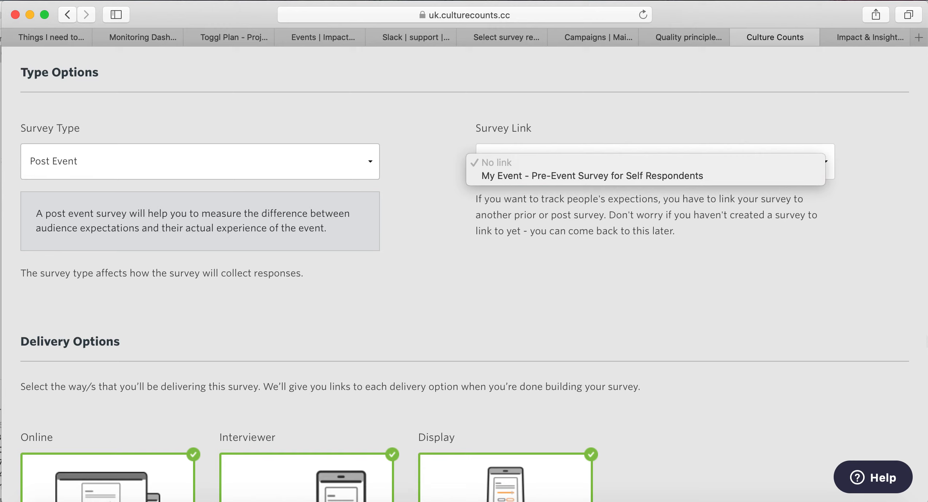
Leave Survey Link at 'No link' and move down to the Delivery Options section.
{"action": "left_click", "coordinate": [866, 277]}
{"action": "scroll", "coordinate": [865, 278], "scroll_direction": "down", "scroll_amount": 3}
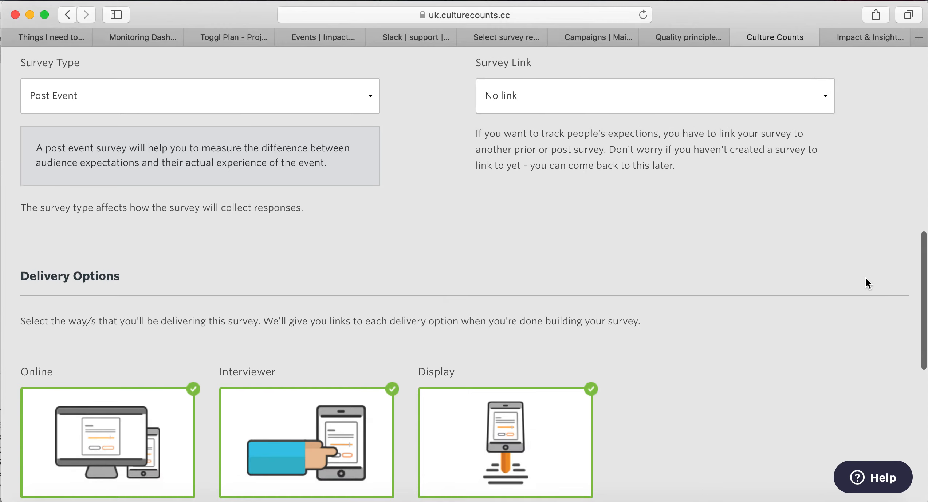
{"action": "scroll", "coordinate": [865, 278], "scroll_direction": "down", "scroll_amount": 5}
{"action": "scroll", "coordinate": [865, 277], "scroll_direction": "down", "scroll_amount": 1}
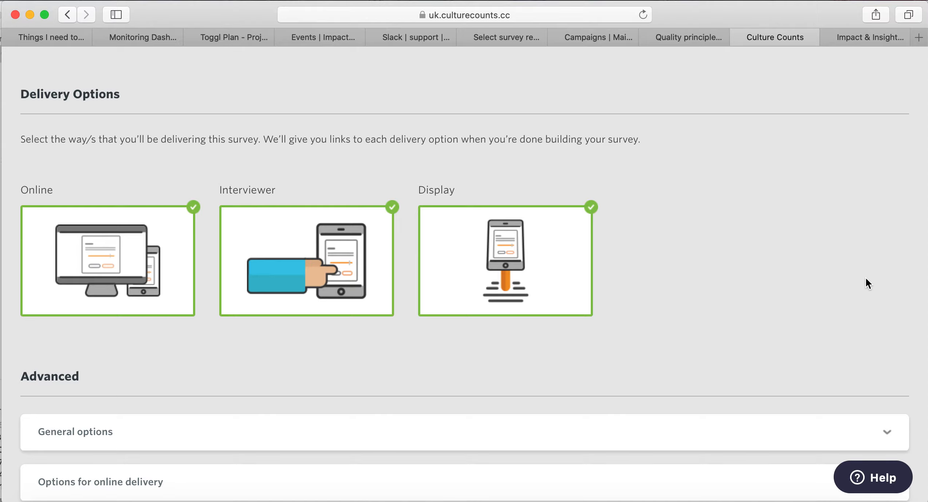
{"action": "scroll", "coordinate": [865, 277], "scroll_direction": "down", "scroll_amount": 5}
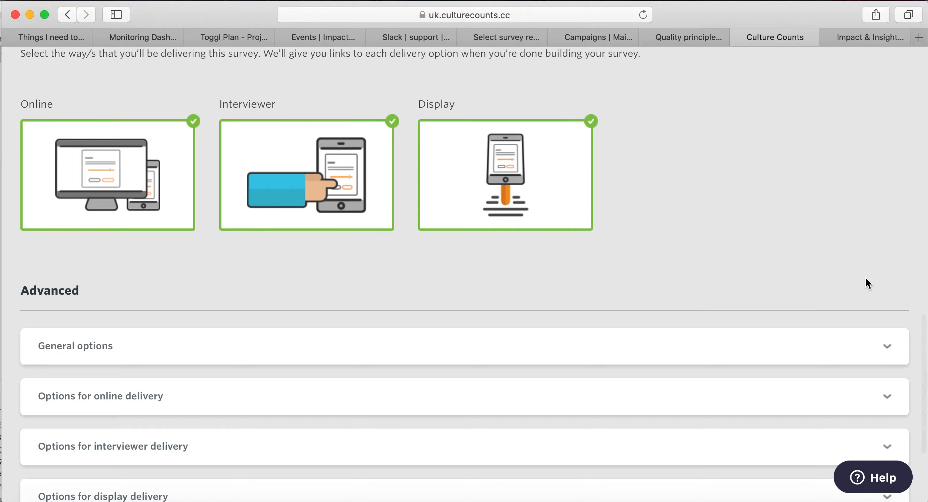
{"action": "scroll", "coordinate": [866, 279], "scroll_direction": "down", "scroll_amount": 2}
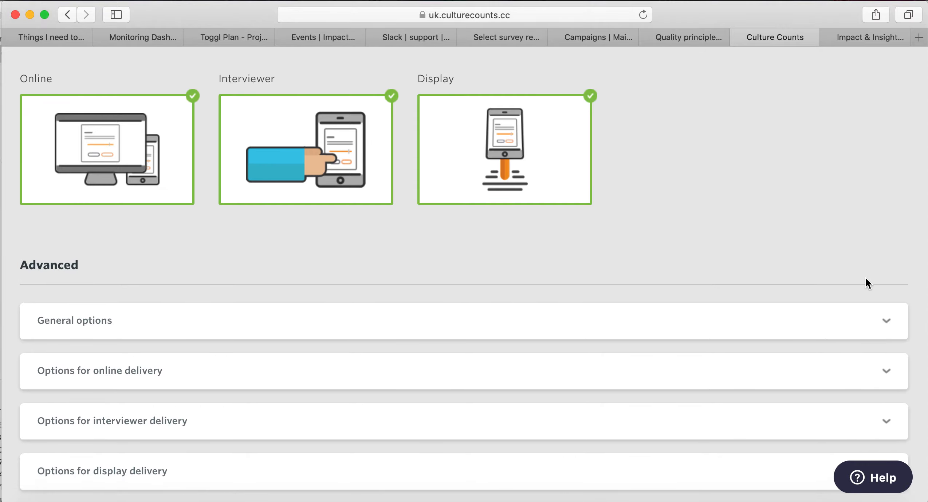
{"action": "scroll", "coordinate": [866, 276], "scroll_direction": "down", "scroll_amount": 2}
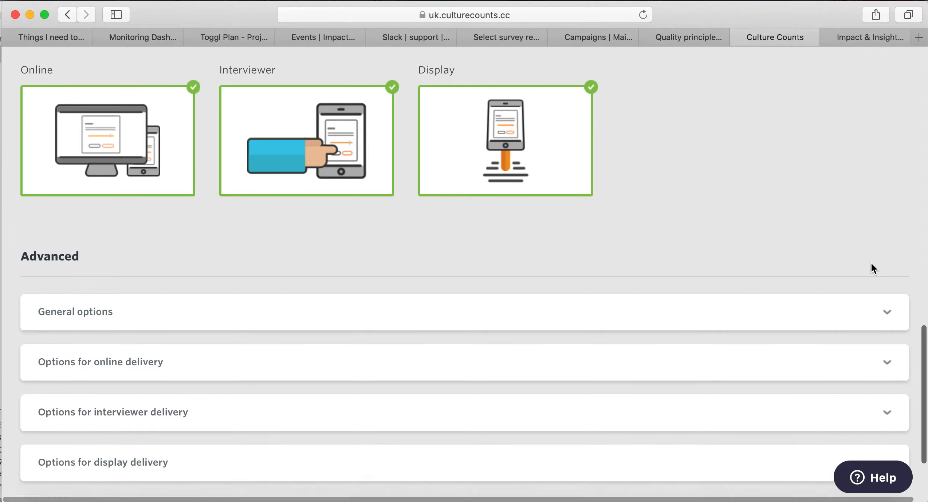
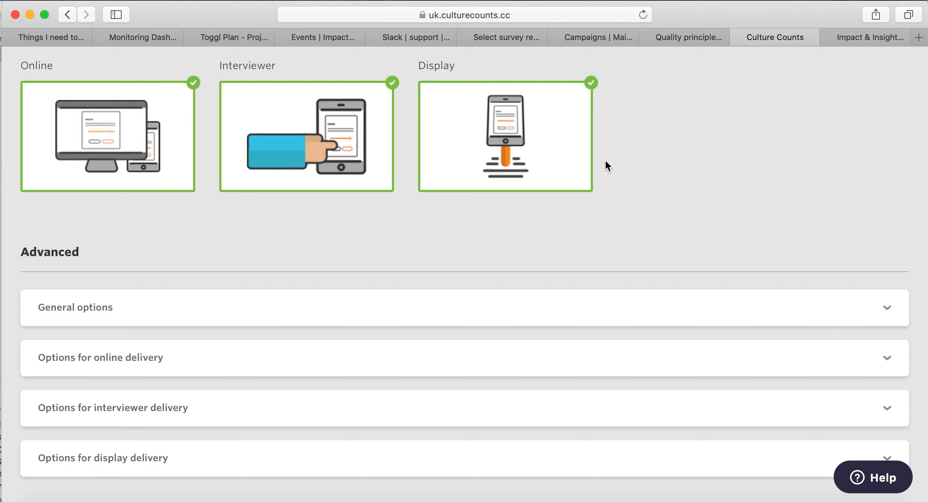
Expand the Advanced General options to confirm Hide results is switched on.
{"action": "scroll", "coordinate": [606, 161], "scroll_direction": "down", "scroll_amount": 5}
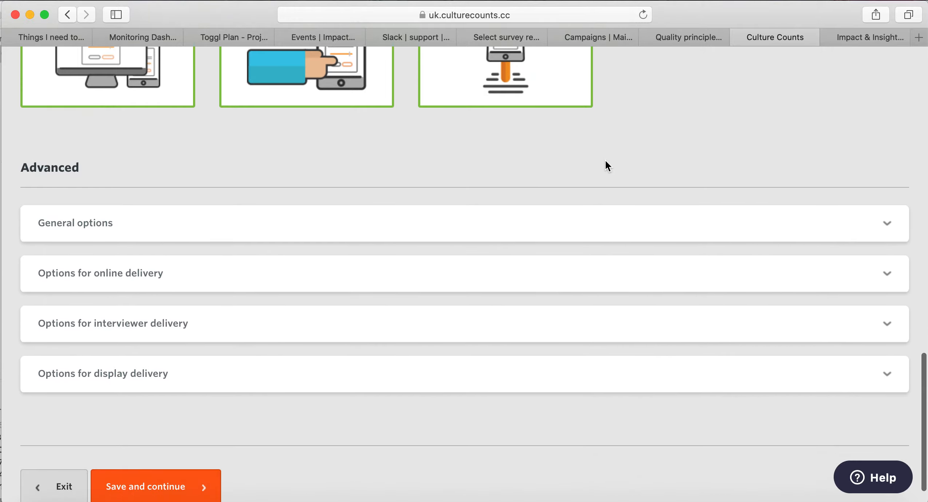
{"action": "scroll", "coordinate": [607, 166], "scroll_direction": "down", "scroll_amount": 2}
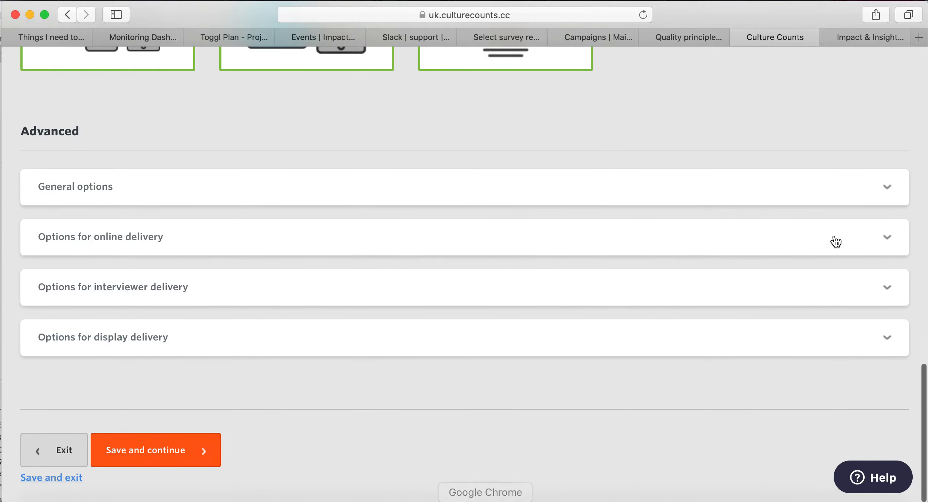
{"action": "left_click", "coordinate": [888, 204]}
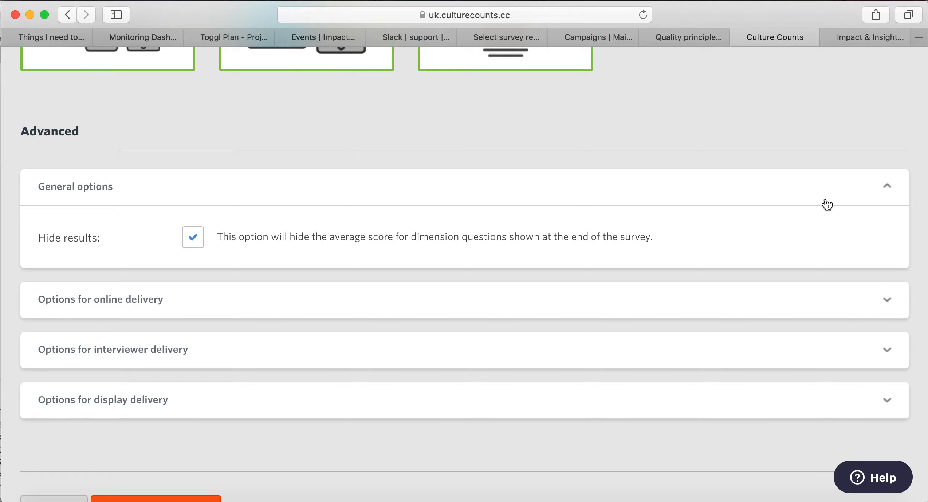
{"action": "scroll", "coordinate": [824, 203], "scroll_direction": "up", "scroll_amount": 2}
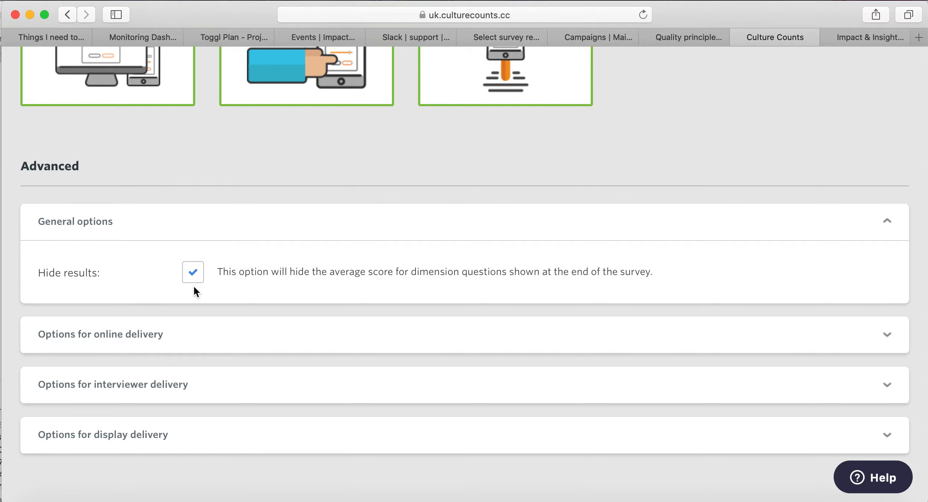
{"action": "scroll", "coordinate": [194, 288], "scroll_direction": "down", "scroll_amount": 4}
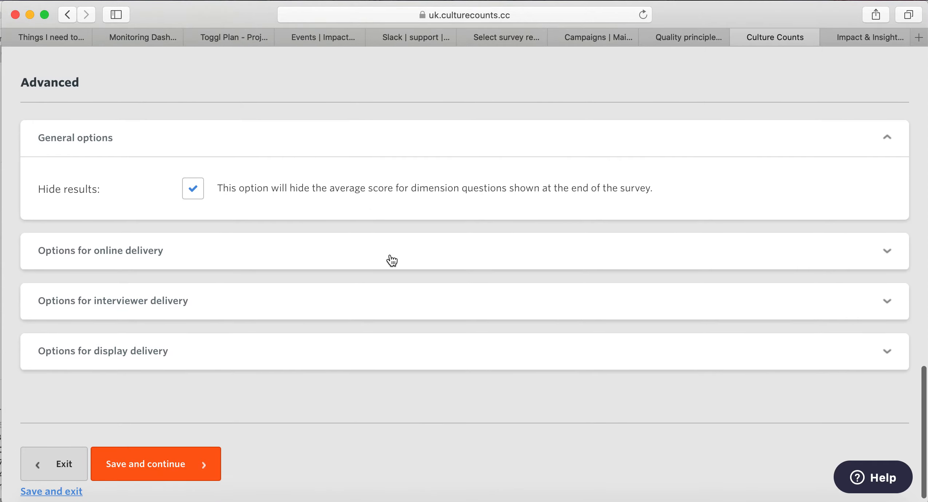
Expand online delivery options and leave the finish redirect, timeout and response expiry fields empty.
{"action": "left_click", "coordinate": [391, 261]}
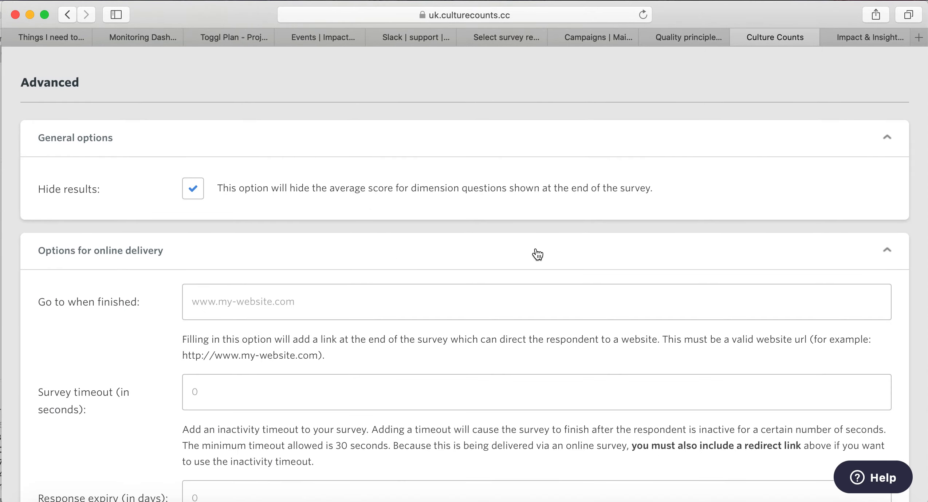
{"action": "scroll", "coordinate": [534, 252], "scroll_direction": "down", "scroll_amount": 3}
{"action": "scroll", "coordinate": [536, 249], "scroll_direction": "down", "scroll_amount": 2}
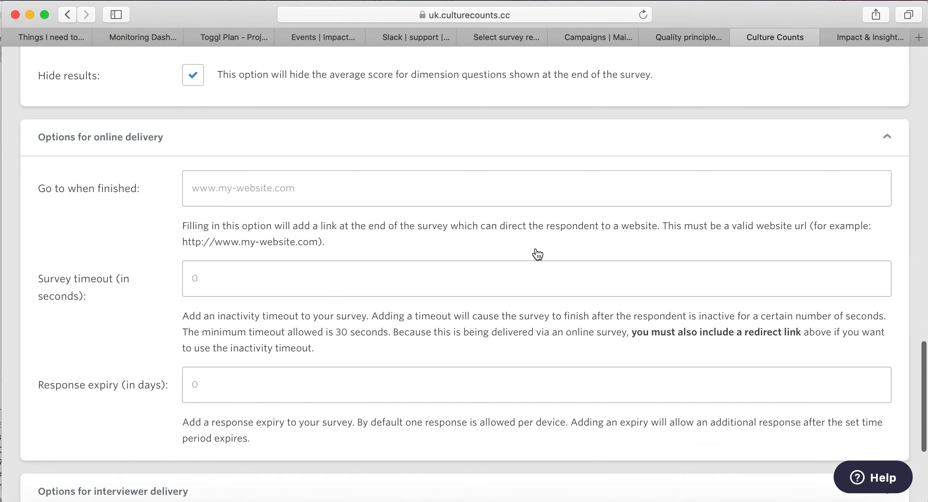
{"action": "left_click", "coordinate": [492, 194]}
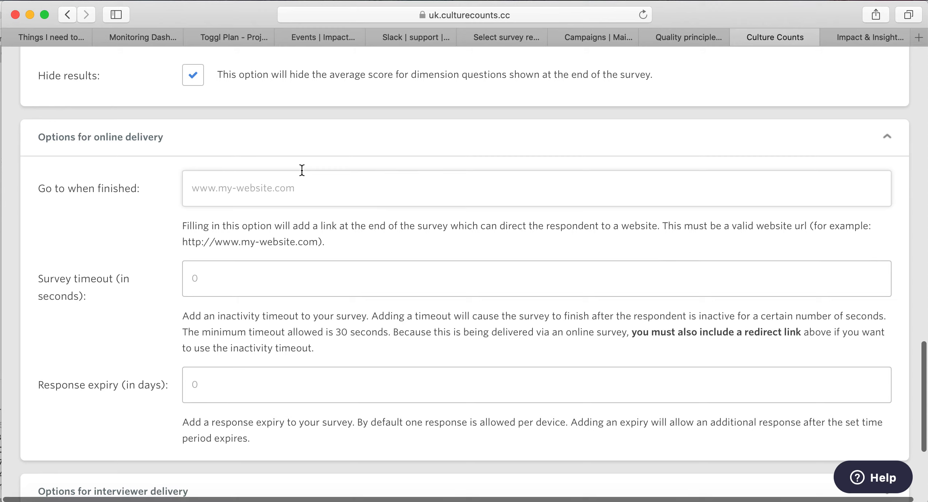
{"action": "scroll", "coordinate": [302, 170], "scroll_direction": "down", "scroll_amount": 4}
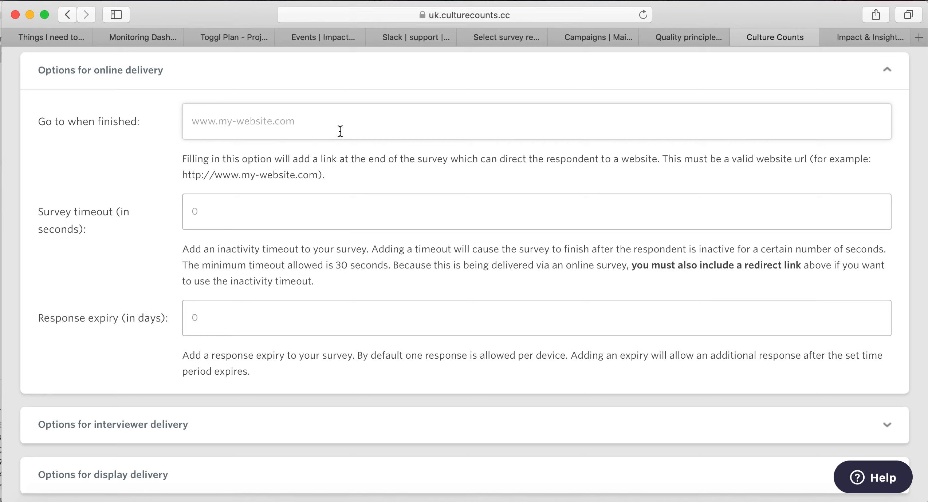
{"action": "scroll", "coordinate": [340, 131], "scroll_direction": "down", "scroll_amount": 5}
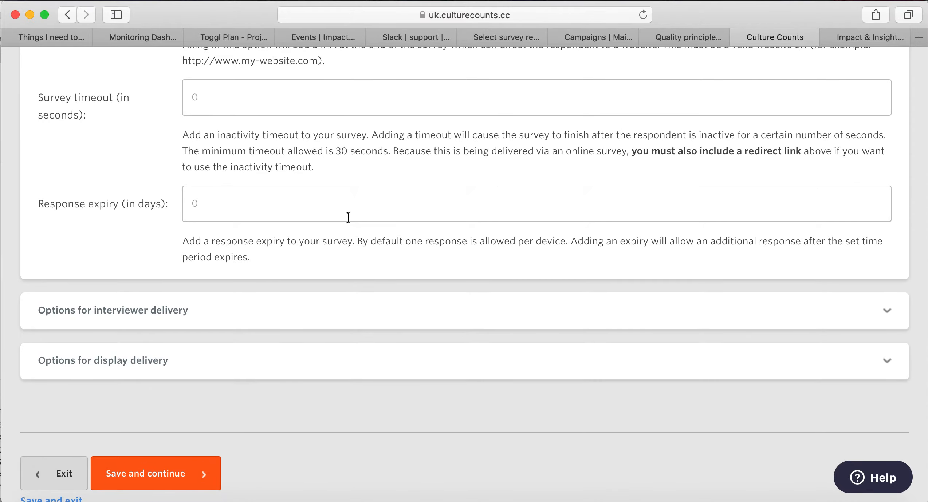
{"action": "scroll", "coordinate": [348, 218], "scroll_direction": "up", "scroll_amount": 18}
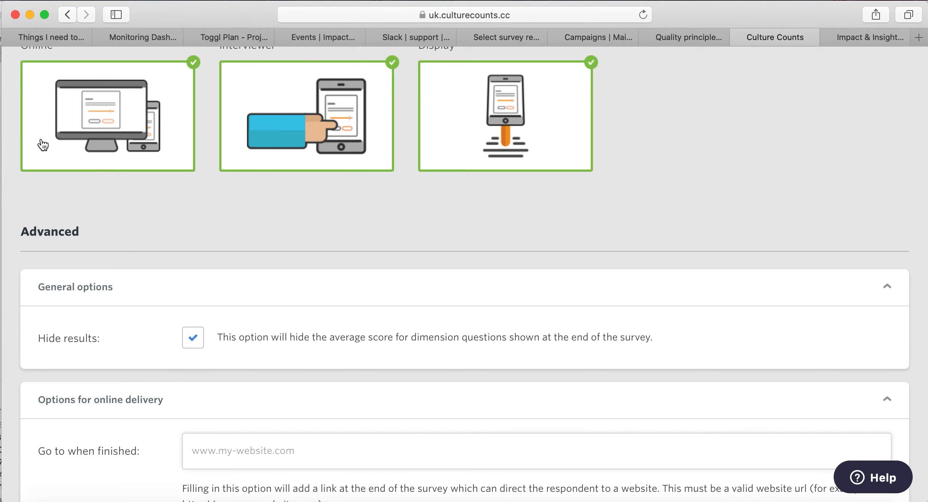
{"action": "scroll", "coordinate": [111, 235], "scroll_direction": "down", "scroll_amount": 1}
{"action": "scroll", "coordinate": [111, 235], "scroll_direction": "down", "scroll_amount": 5}
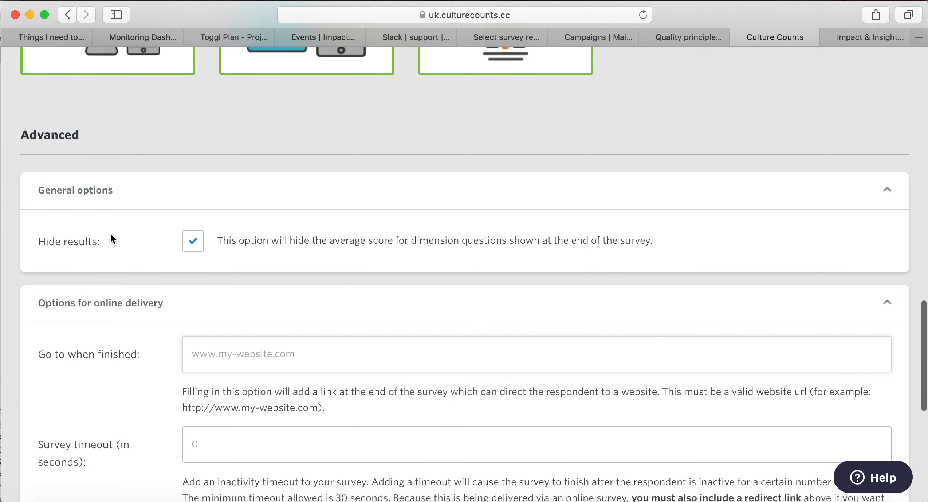
{"action": "scroll", "coordinate": [110, 235], "scroll_direction": "down", "scroll_amount": 3}
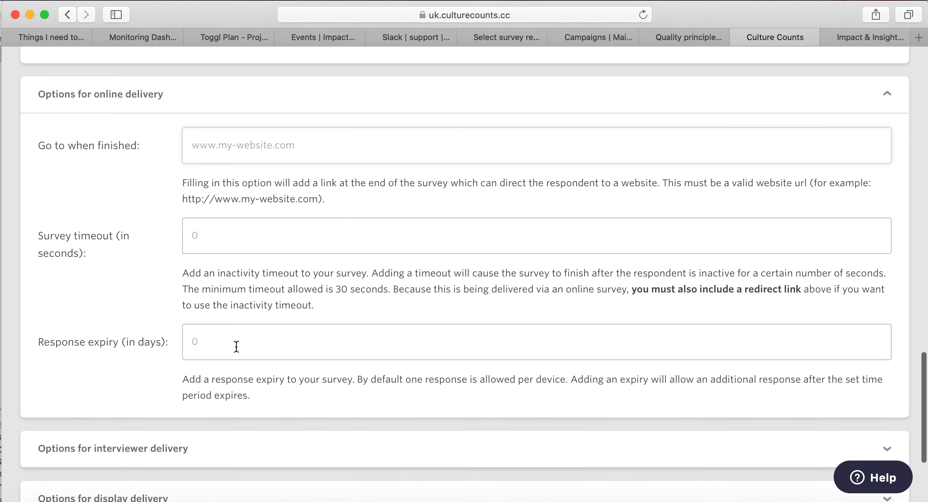
{"action": "scroll", "coordinate": [234, 346], "scroll_direction": "down", "scroll_amount": 1}
{"action": "scroll", "coordinate": [235, 346], "scroll_direction": "down", "scroll_amount": 2}
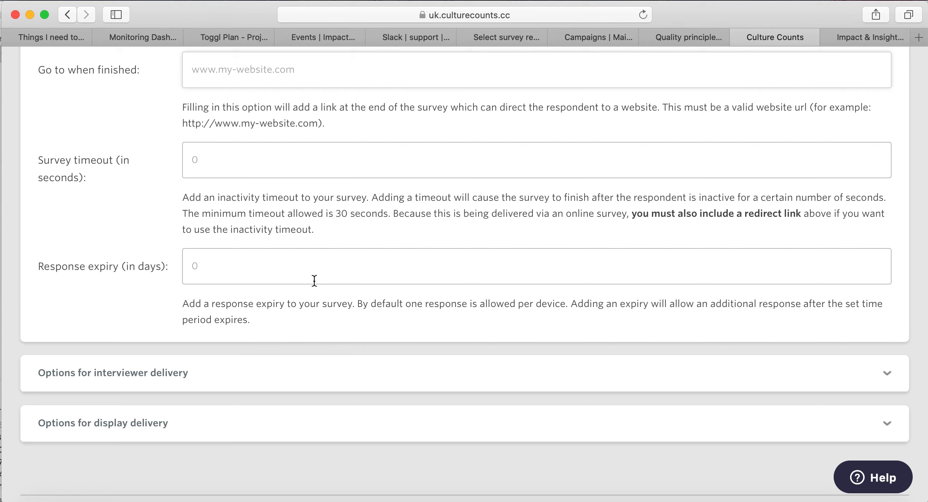
{"action": "scroll", "coordinate": [314, 281], "scroll_direction": "down", "scroll_amount": 5}
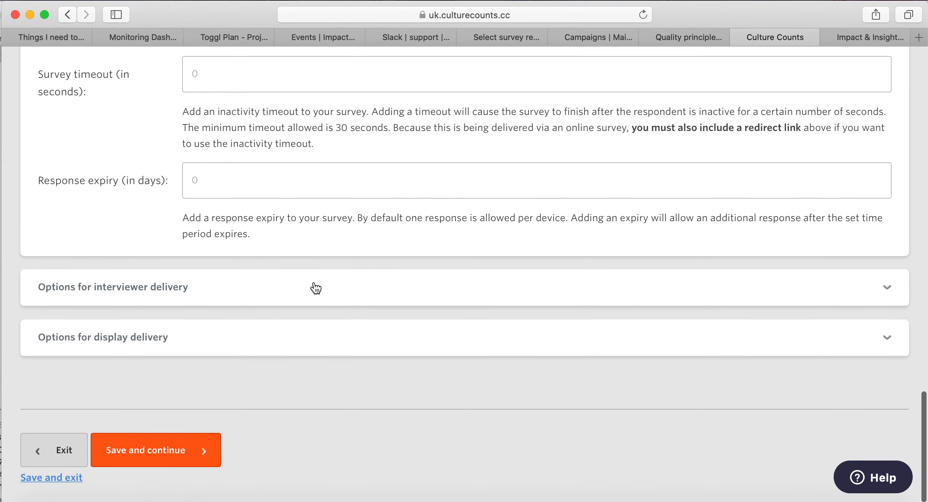
Check the interviewer tools and 180-second display timeout, then save and continue to Design.
{"action": "left_click", "coordinate": [317, 287]}
{"action": "scroll", "coordinate": [315, 295], "scroll_direction": "down", "scroll_amount": 2}
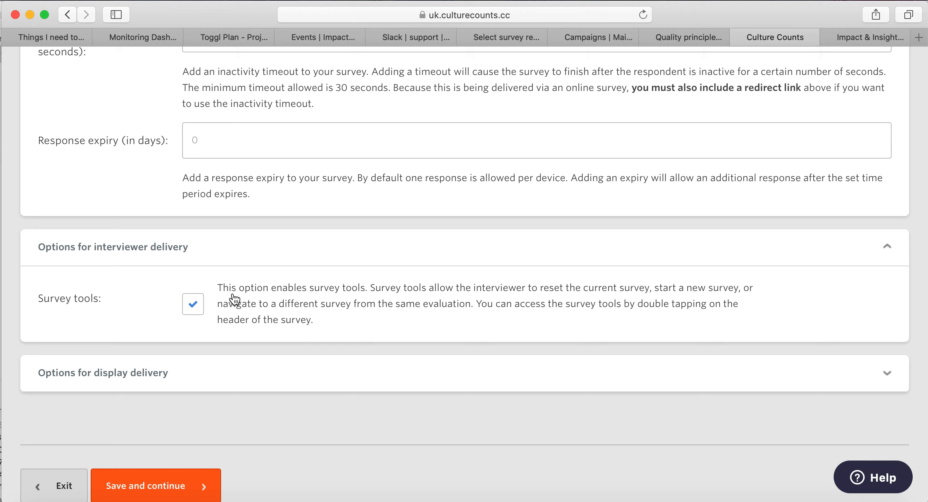
{"action": "left_click", "coordinate": [270, 372]}
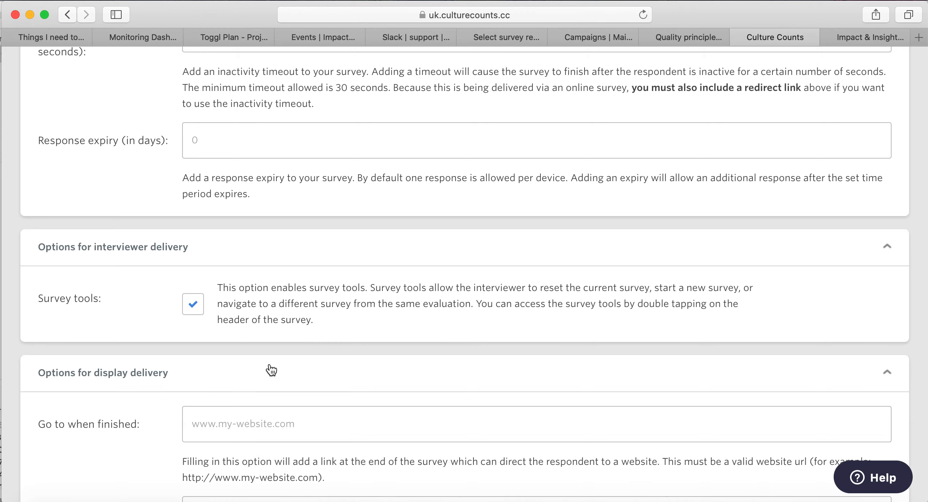
{"action": "scroll", "coordinate": [426, 292], "scroll_direction": "down", "scroll_amount": 3}
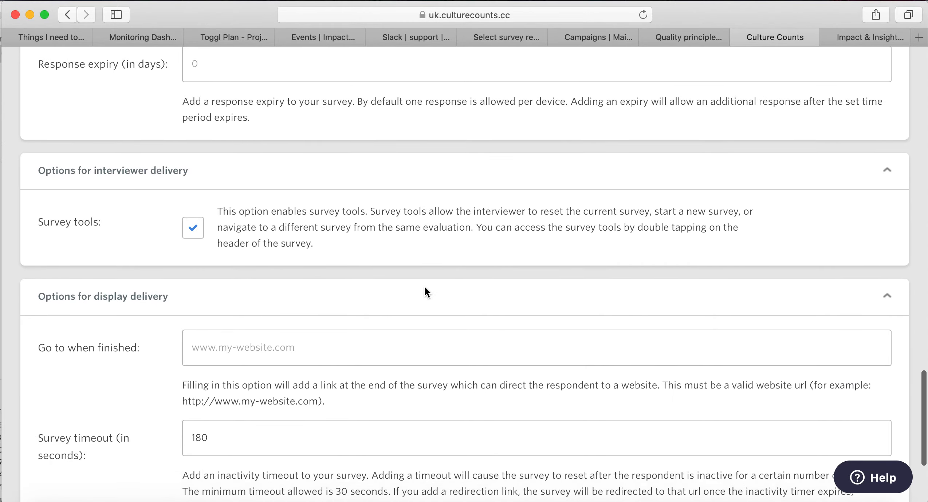
{"action": "scroll", "coordinate": [426, 293], "scroll_direction": "down", "scroll_amount": 4}
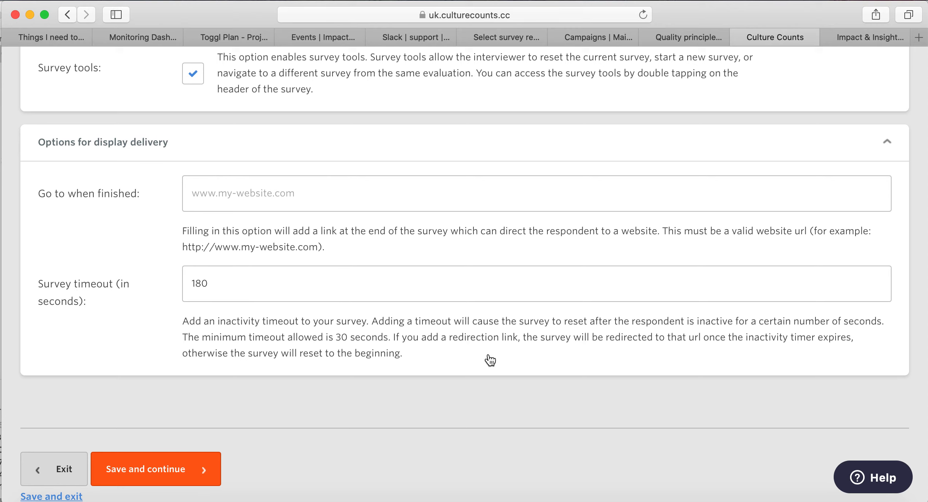
{"action": "scroll", "coordinate": [510, 352], "scroll_direction": "down", "scroll_amount": 1}
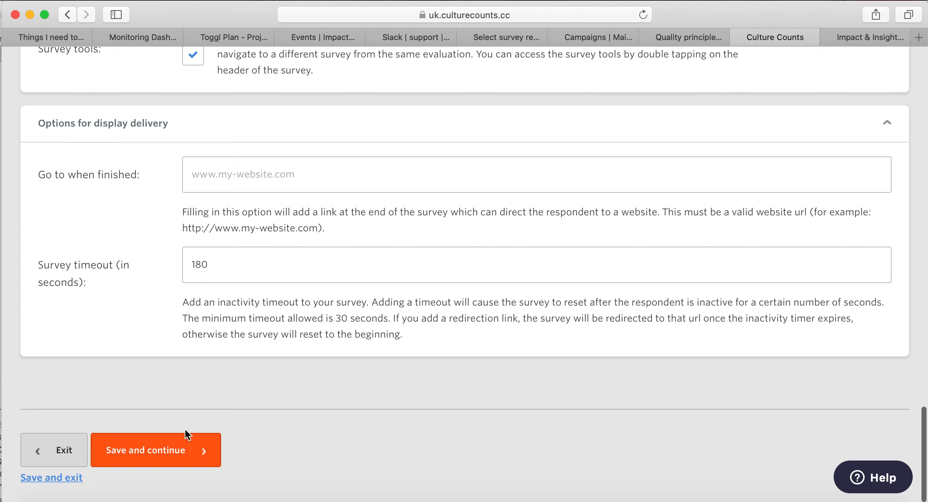
{"action": "left_click", "coordinate": [167, 451]}
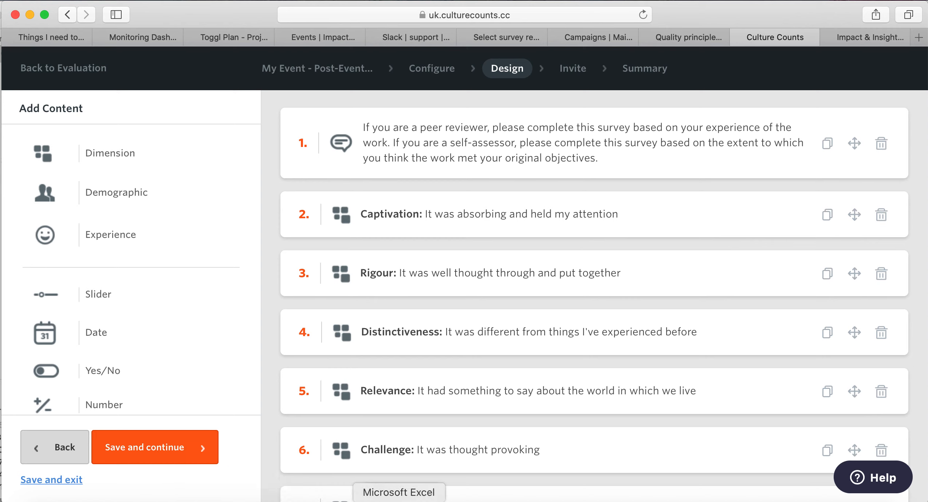
{"action": "scroll", "coordinate": [655, 241], "scroll_direction": "down", "scroll_amount": 2}
{"action": "scroll", "coordinate": [651, 245], "scroll_direction": "down", "scroll_amount": 2}
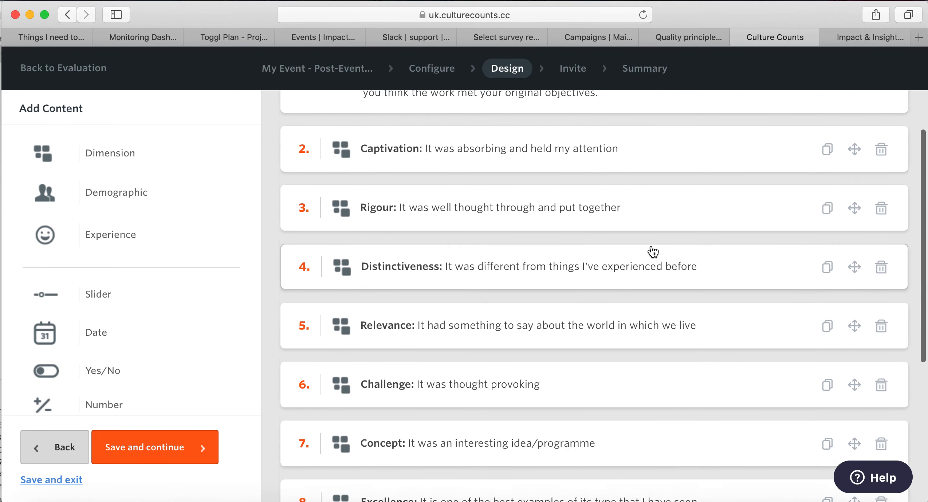
{"action": "scroll", "coordinate": [652, 251], "scroll_direction": "up", "scroll_amount": 4}
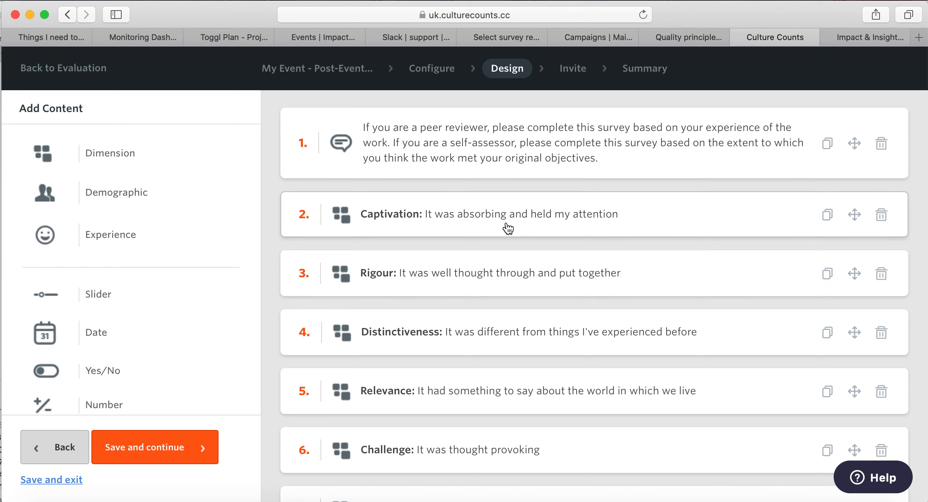
{"action": "scroll", "coordinate": [590, 284], "scroll_direction": "down", "scroll_amount": 3}
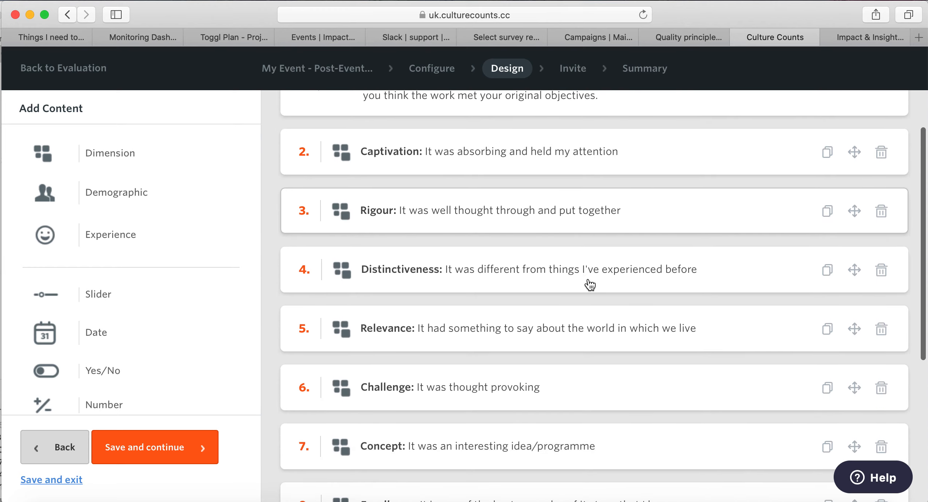
{"action": "scroll", "coordinate": [652, 325], "scroll_direction": "down", "scroll_amount": 5}
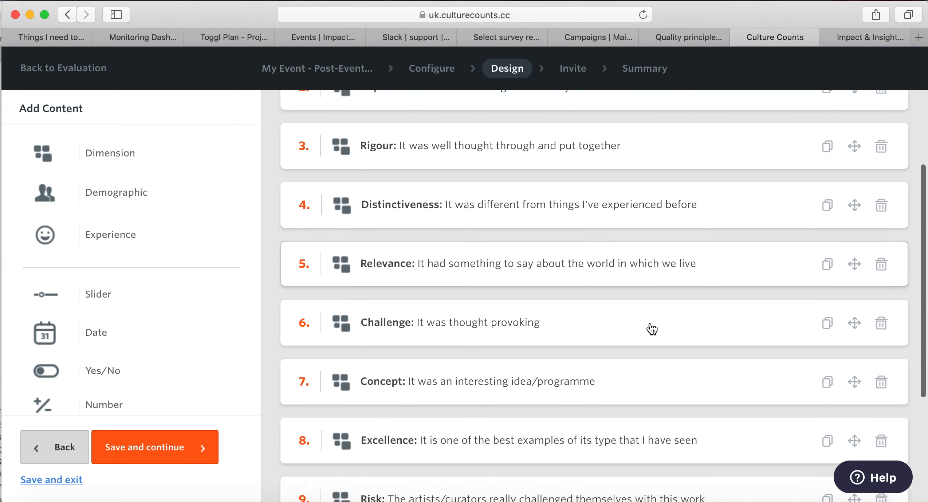
{"action": "scroll", "coordinate": [652, 329], "scroll_direction": "down", "scroll_amount": 4}
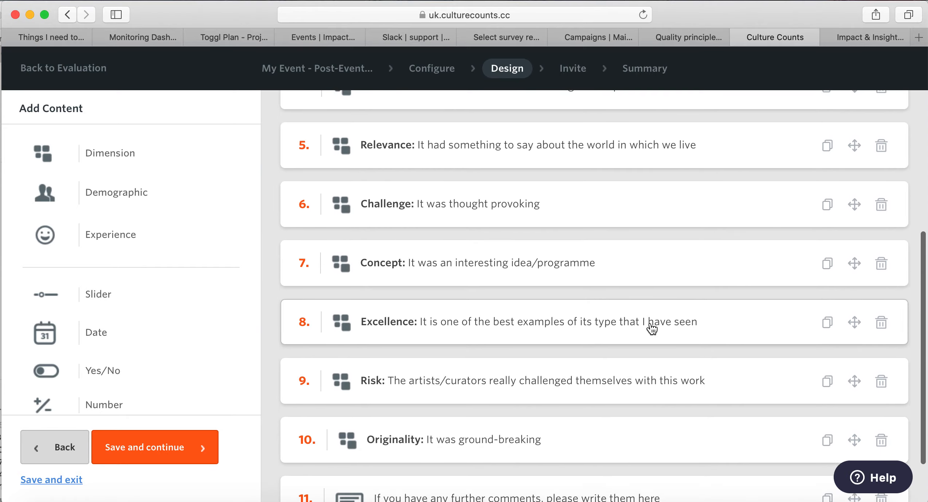
{"action": "scroll", "coordinate": [650, 322], "scroll_direction": "down", "scroll_amount": 2}
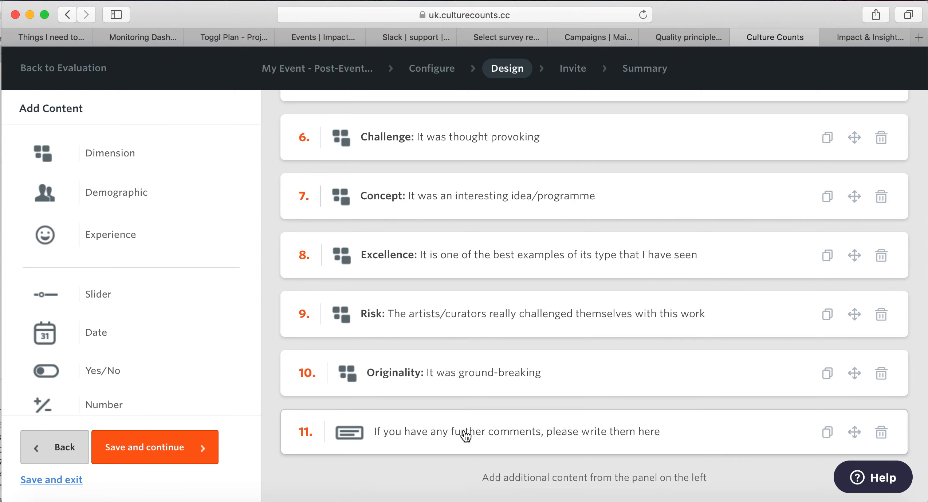
{"action": "scroll", "coordinate": [770, 284], "scroll_direction": "up", "scroll_amount": 4}
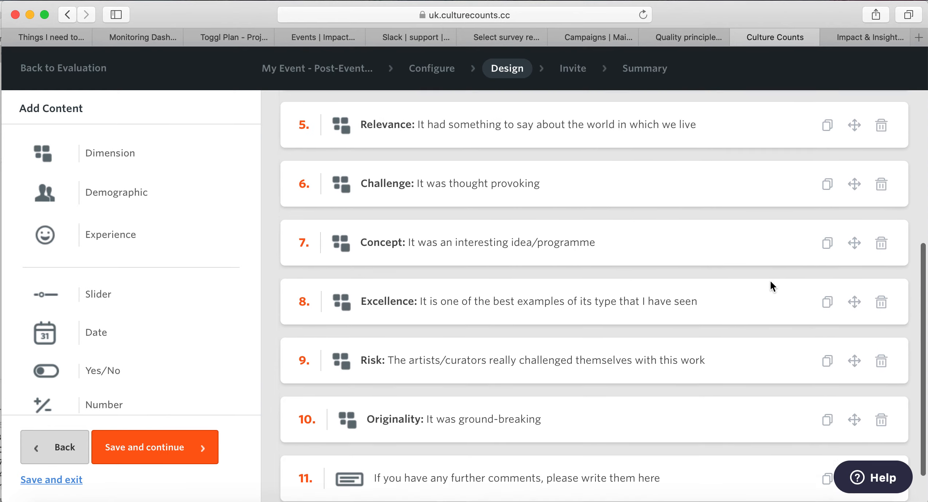
{"action": "scroll", "coordinate": [770, 282], "scroll_direction": "up", "scroll_amount": 6}
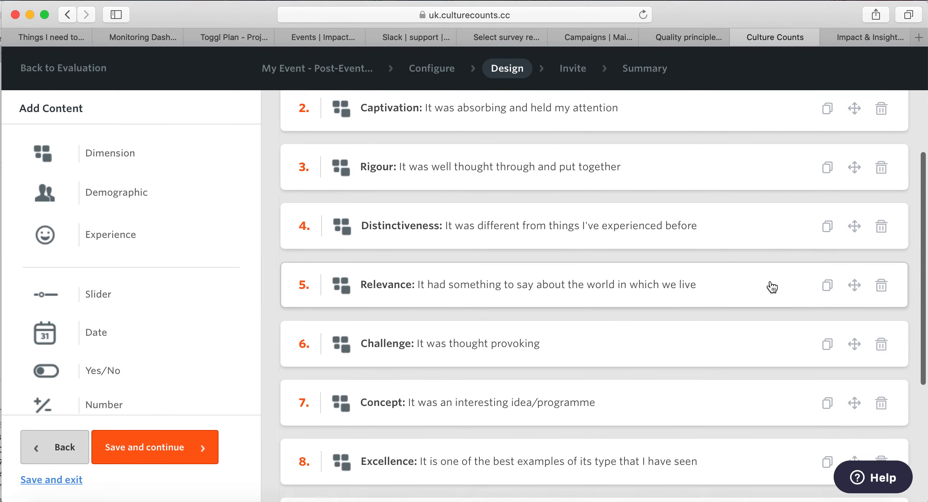
{"action": "scroll", "coordinate": [770, 282], "scroll_direction": "up", "scroll_amount": 1}
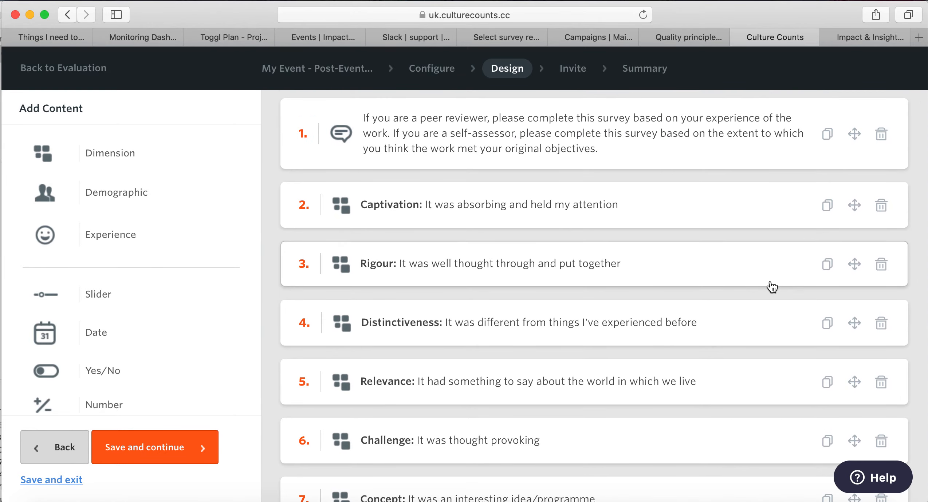
{"action": "scroll", "coordinate": [475, 361], "scroll_direction": "down", "scroll_amount": 1}
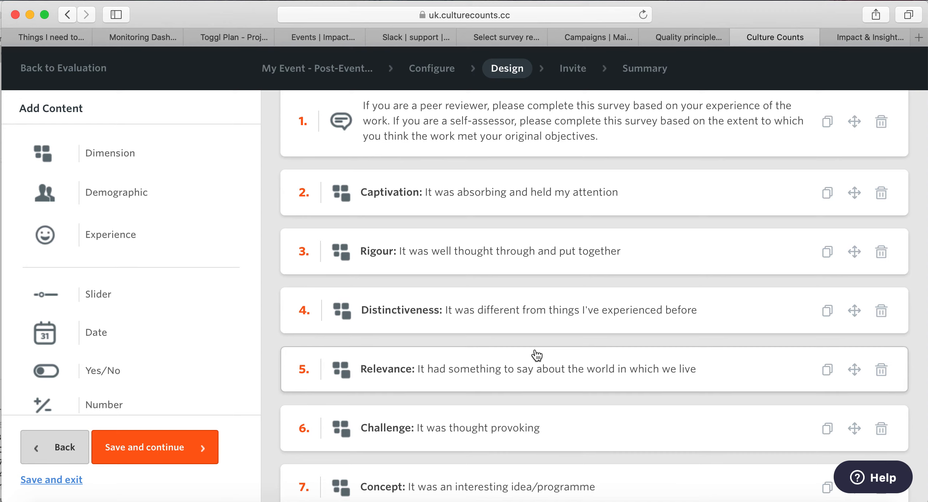
{"action": "scroll", "coordinate": [593, 364], "scroll_direction": "down", "scroll_amount": 3}
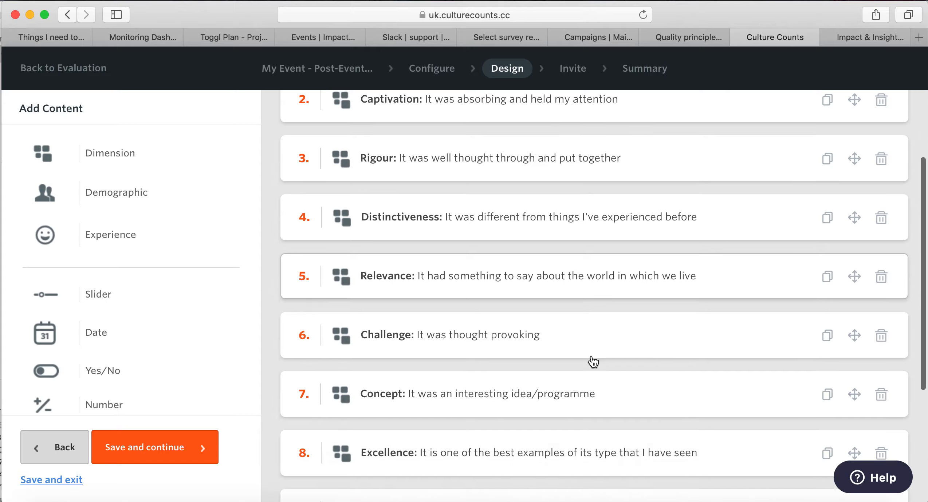
{"action": "scroll", "coordinate": [613, 435], "scroll_direction": "down", "scroll_amount": 2}
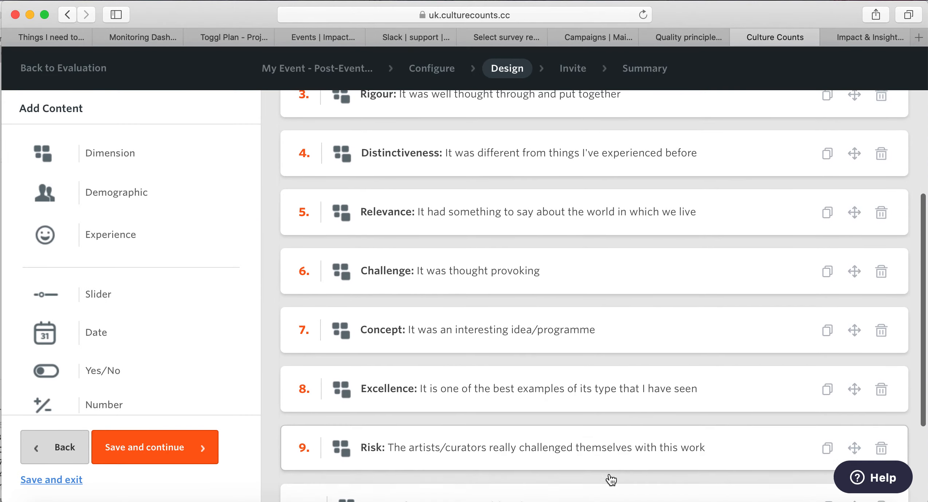
{"action": "scroll", "coordinate": [611, 480], "scroll_direction": "down", "scroll_amount": 2}
{"action": "scroll", "coordinate": [628, 189], "scroll_direction": "up", "scroll_amount": 1}
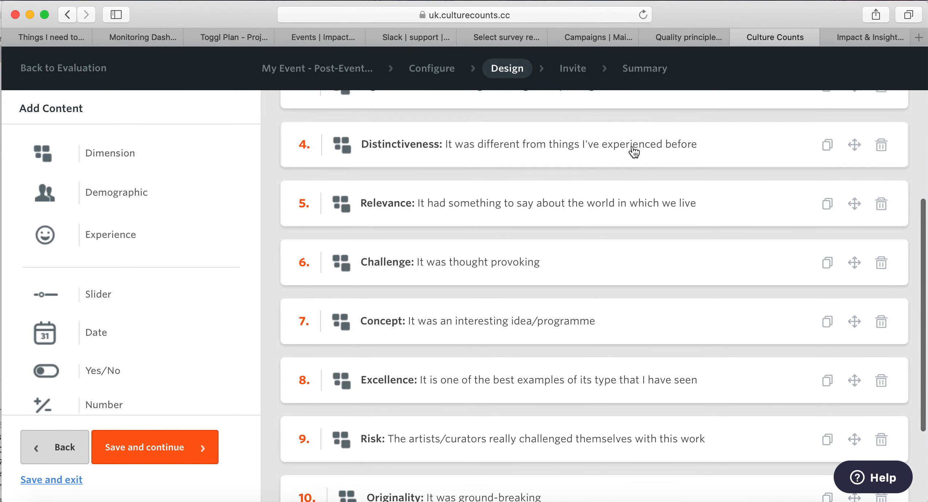
{"action": "scroll", "coordinate": [615, 377], "scroll_direction": "down", "scroll_amount": 4}
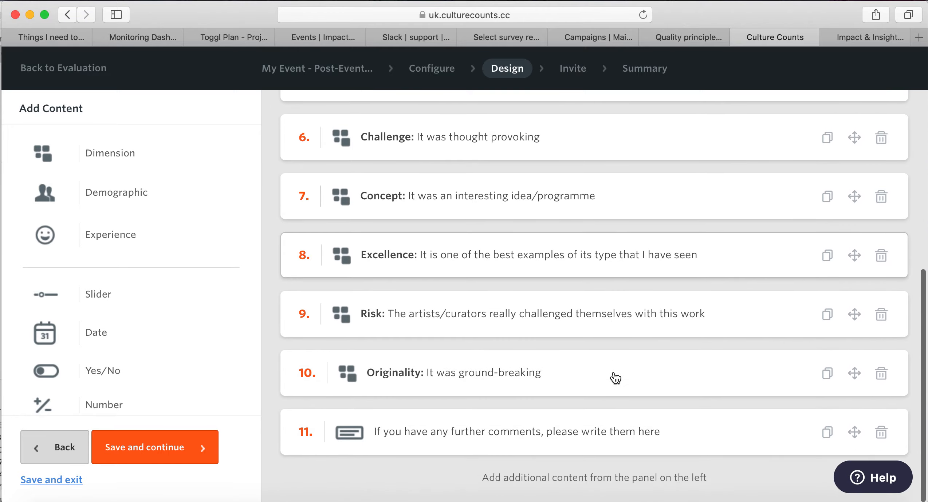
{"action": "scroll", "coordinate": [642, 201], "scroll_direction": "up", "scroll_amount": 2}
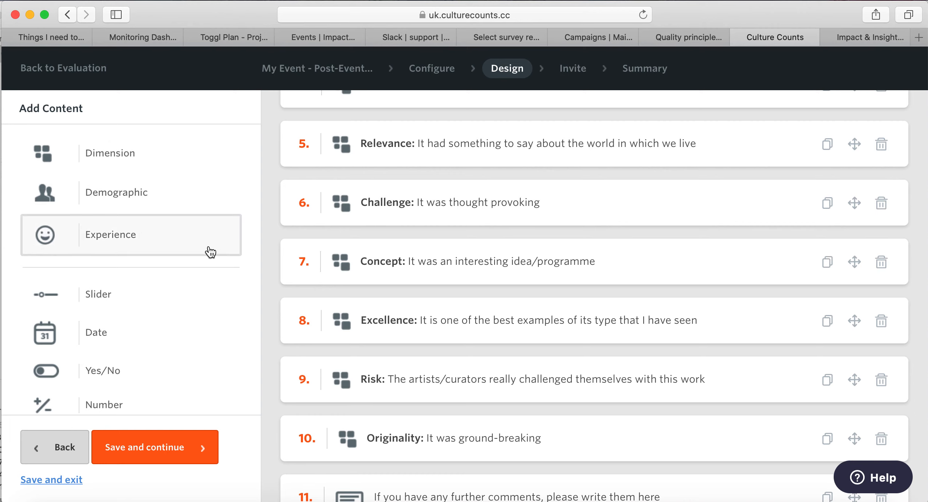
{"action": "scroll", "coordinate": [197, 312], "scroll_direction": "down", "scroll_amount": 2}
{"action": "scroll", "coordinate": [198, 312], "scroll_direction": "down", "scroll_amount": 5}
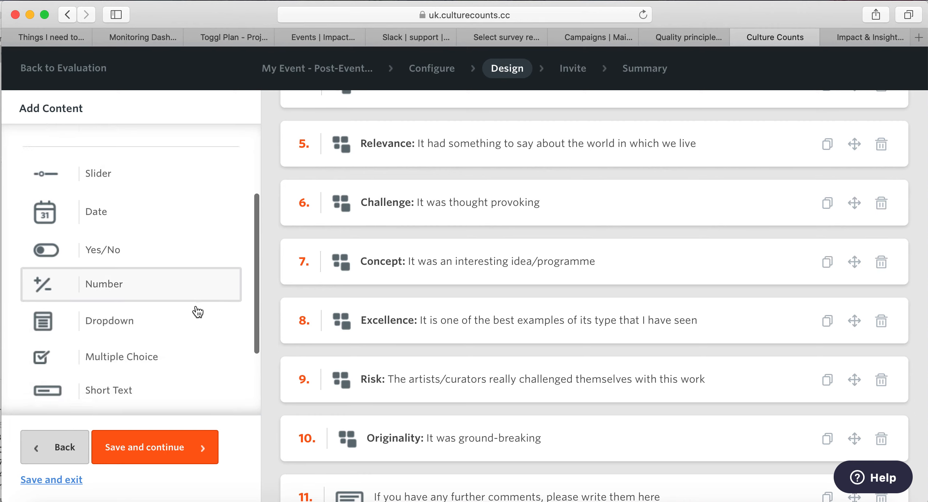
{"action": "scroll", "coordinate": [197, 311], "scroll_direction": "down", "scroll_amount": 1}
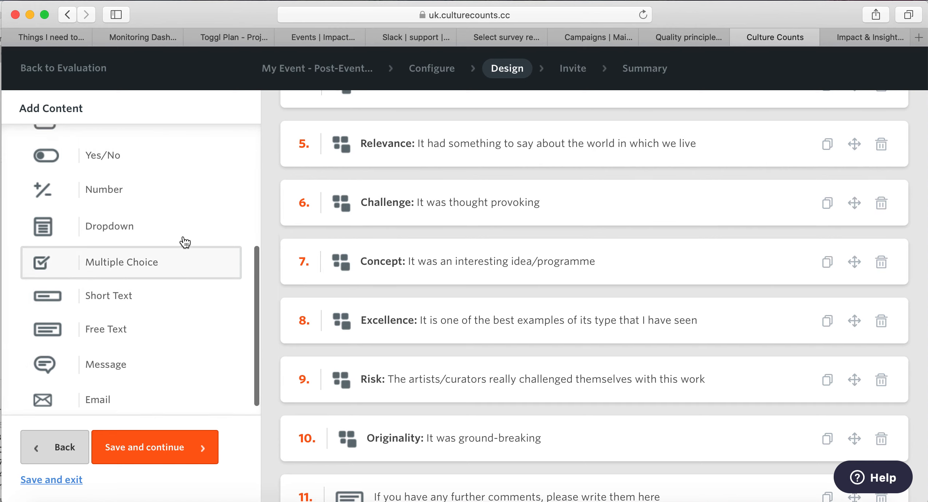
{"action": "scroll", "coordinate": [184, 242], "scroll_direction": "up", "scroll_amount": 3}
{"action": "scroll", "coordinate": [185, 243], "scroll_direction": "up", "scroll_amount": 5}
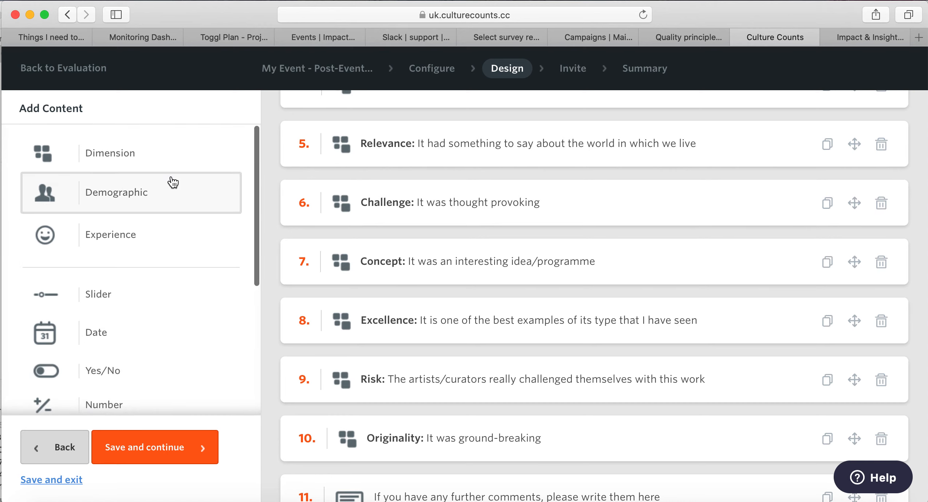
{"action": "scroll", "coordinate": [153, 297], "scroll_direction": "down", "scroll_amount": 3}
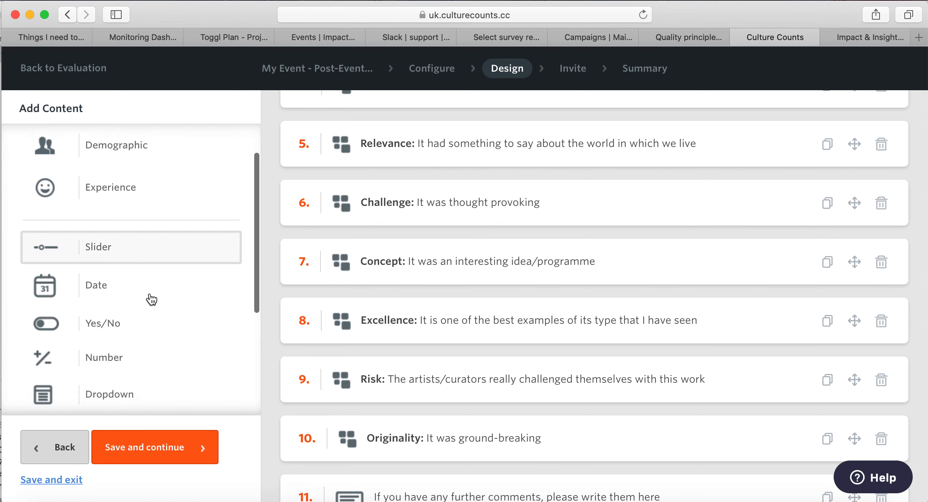
{"action": "scroll", "coordinate": [152, 300], "scroll_direction": "down", "scroll_amount": 4}
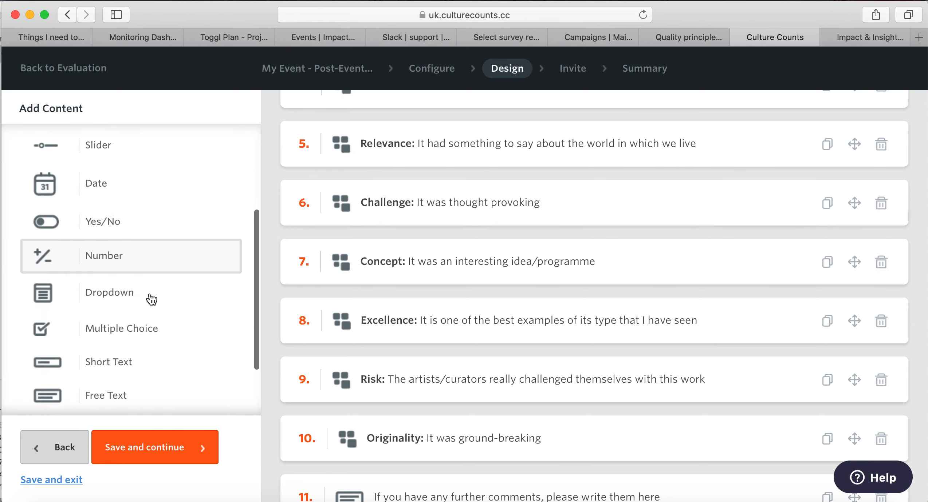
{"action": "scroll", "coordinate": [152, 300], "scroll_direction": "down", "scroll_amount": 1}
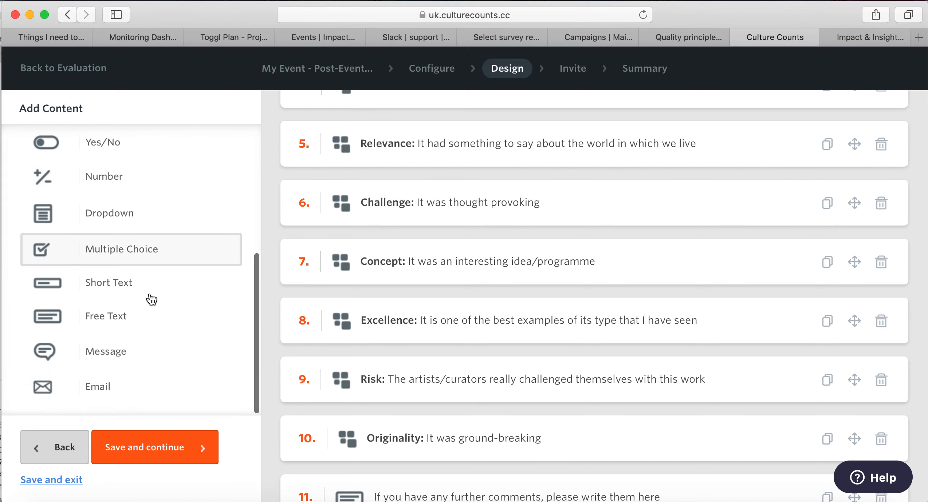
{"action": "scroll", "coordinate": [186, 275], "scroll_direction": "up", "scroll_amount": 8}
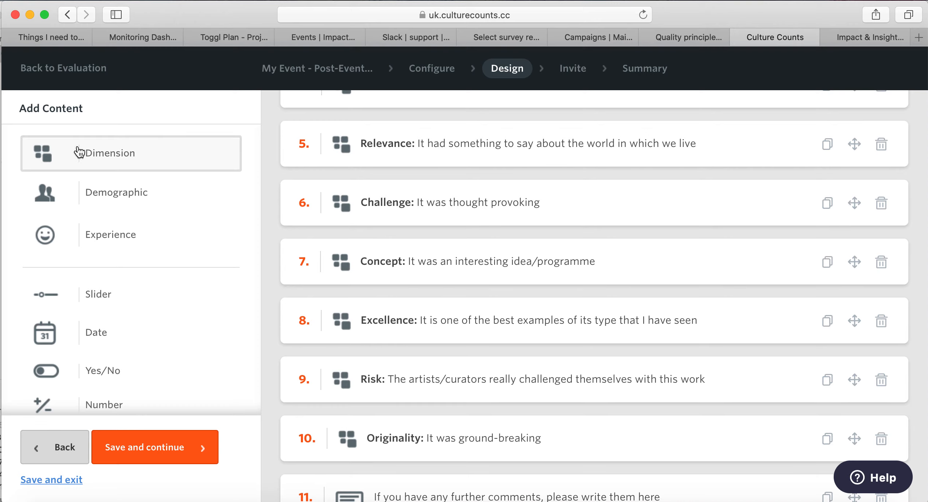
Add a Dimension question from the Add Content panel as question 12.
{"action": "left_click", "coordinate": [169, 161]}
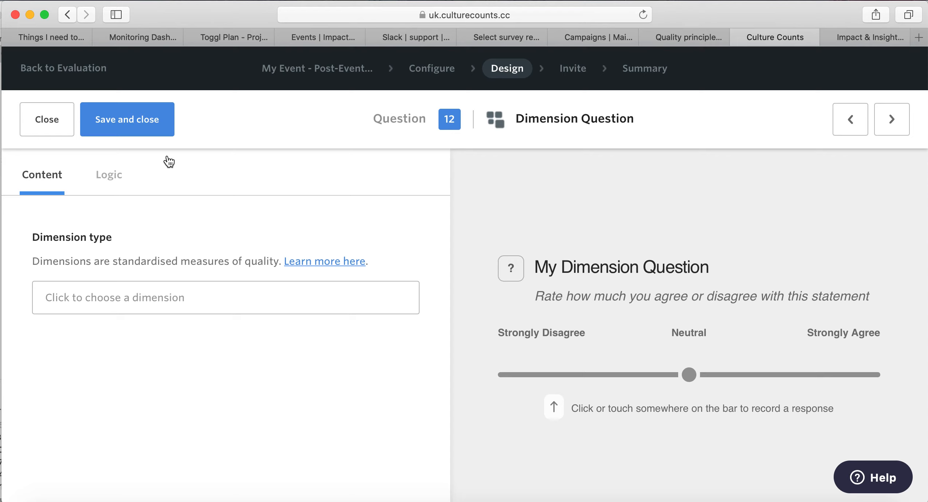
Apply the Cultural Contribution dimension from the Cultural Experience category to question 12 and save it.
{"action": "left_click", "coordinate": [168, 301]}
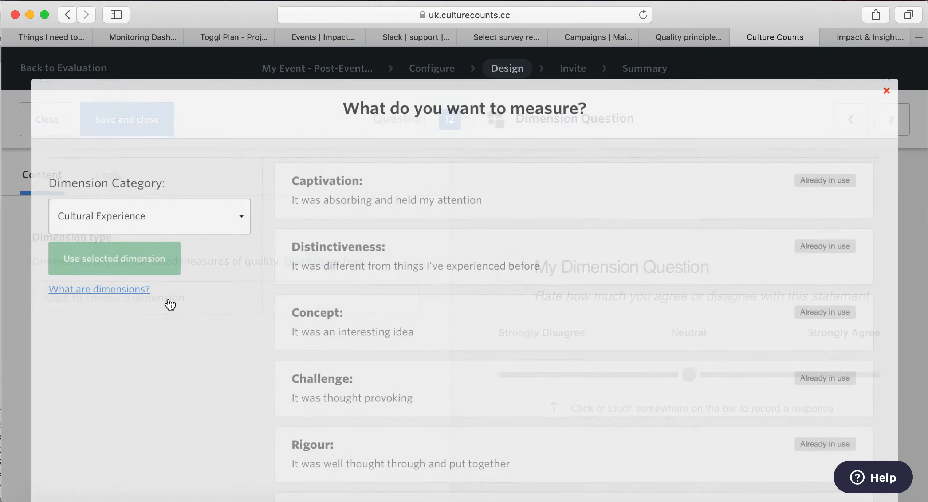
{"action": "left_click", "coordinate": [157, 217]}
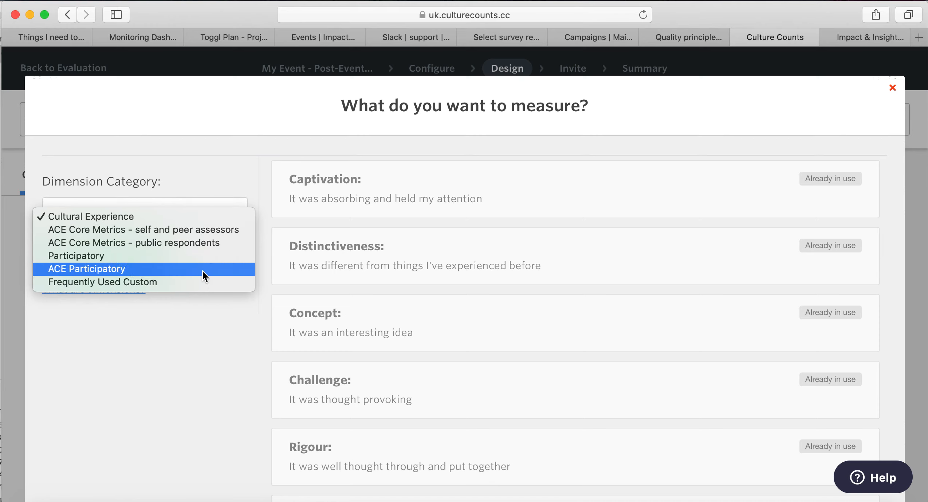
{"action": "left_click", "coordinate": [229, 218]}
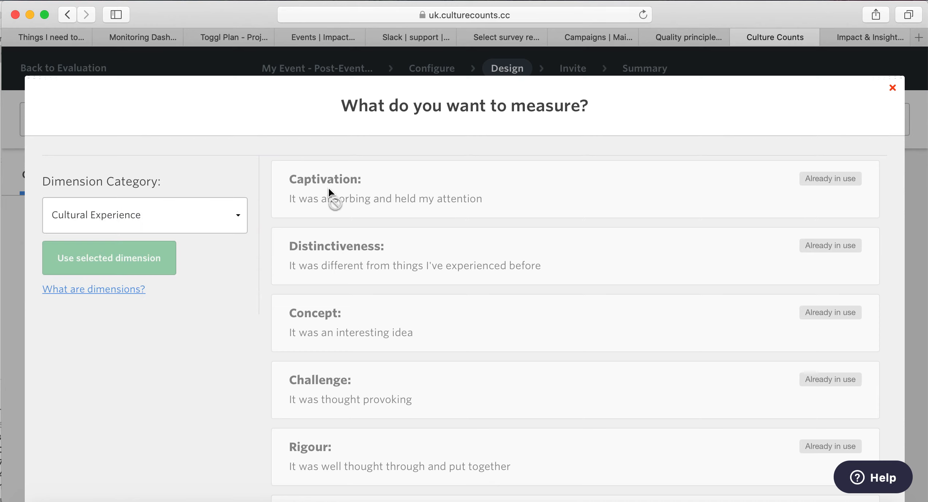
{"action": "scroll", "coordinate": [420, 265], "scroll_direction": "down", "scroll_amount": 6}
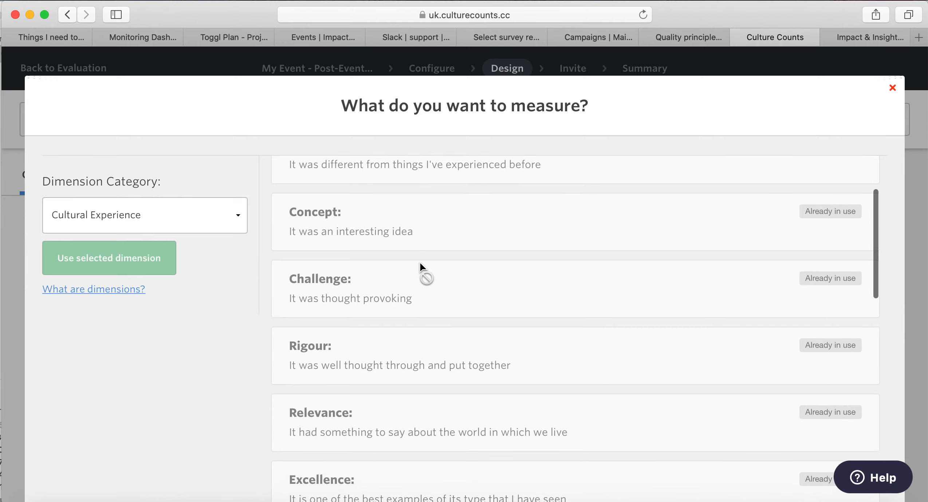
{"action": "scroll", "coordinate": [419, 262], "scroll_direction": "down", "scroll_amount": 7}
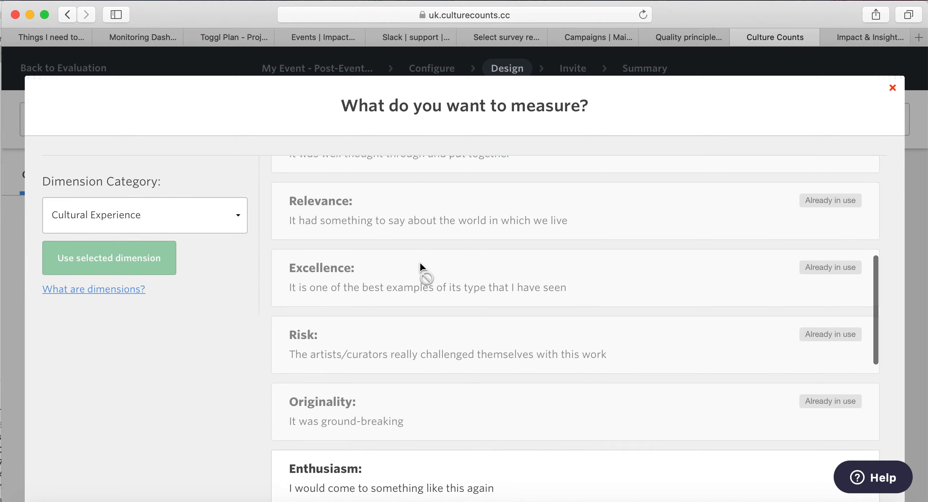
{"action": "scroll", "coordinate": [421, 268], "scroll_direction": "down", "scroll_amount": 5}
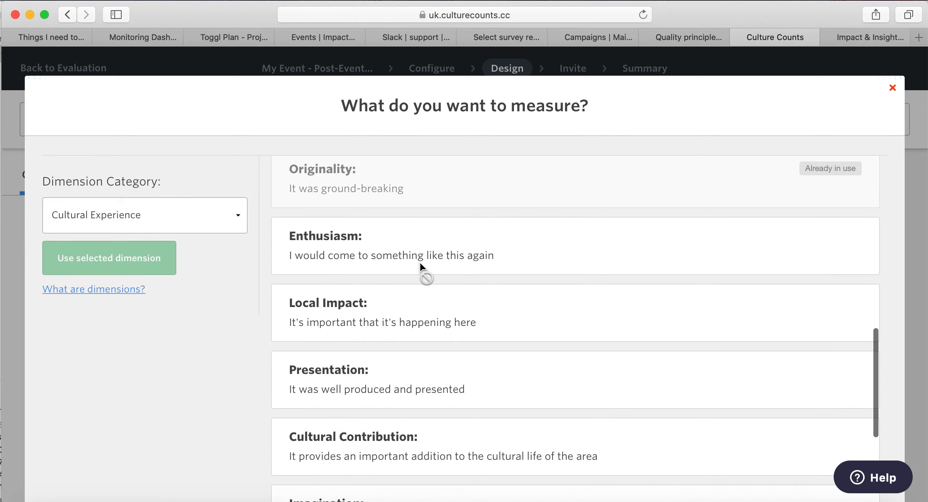
{"action": "scroll", "coordinate": [422, 268], "scroll_direction": "down", "scroll_amount": 3}
{"action": "scroll", "coordinate": [422, 269], "scroll_direction": "down", "scroll_amount": 3}
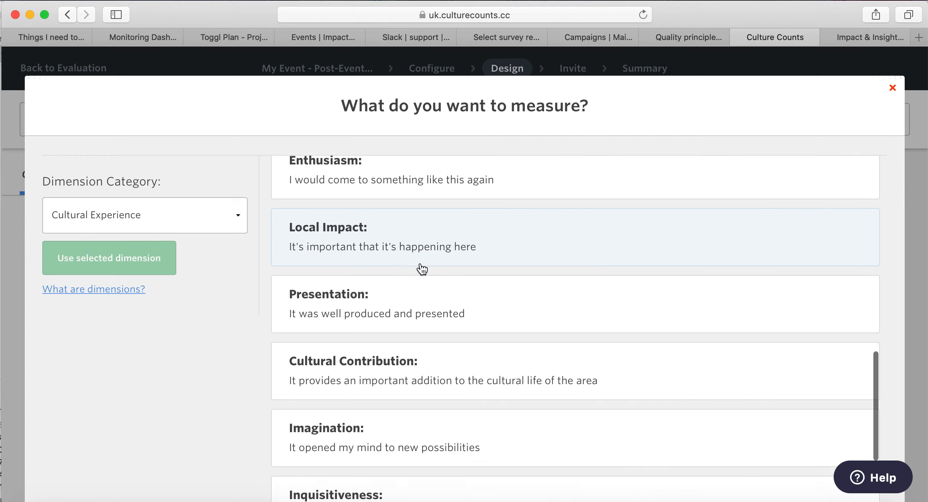
{"action": "scroll", "coordinate": [422, 269], "scroll_direction": "down", "scroll_amount": 3}
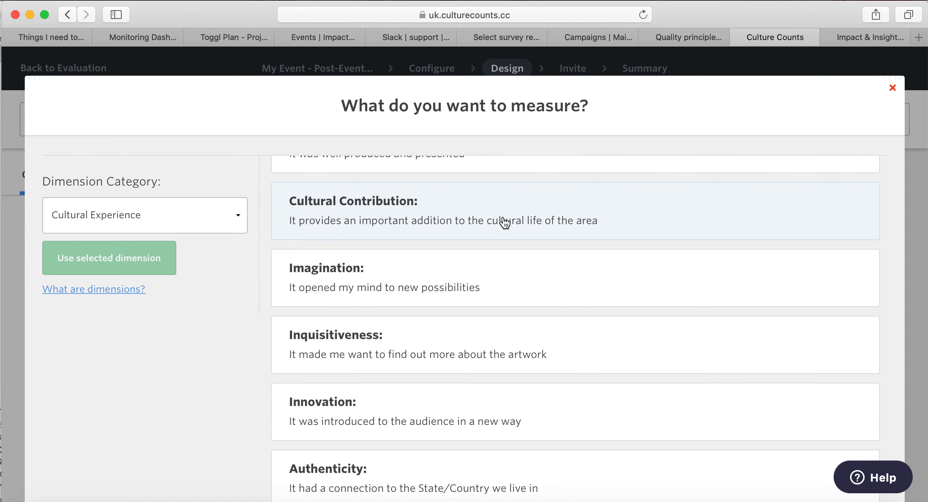
{"action": "left_click", "coordinate": [716, 217]}
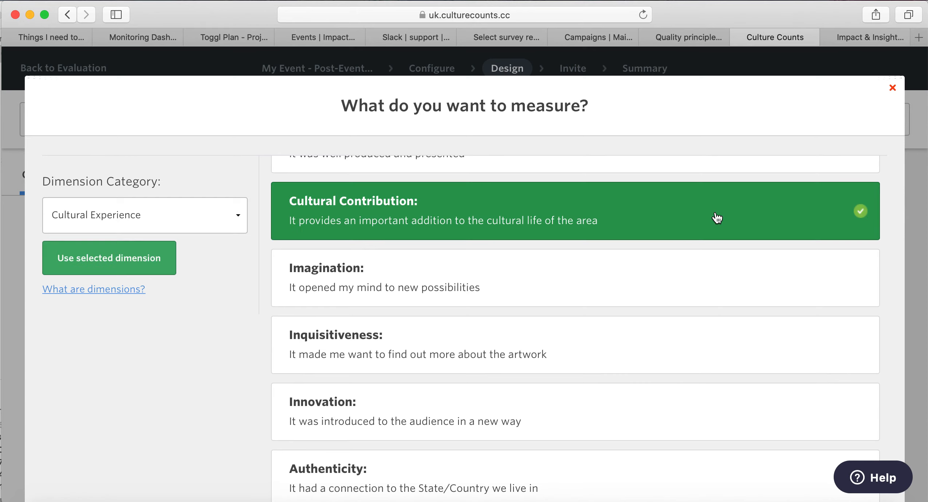
{"action": "left_click", "coordinate": [134, 258]}
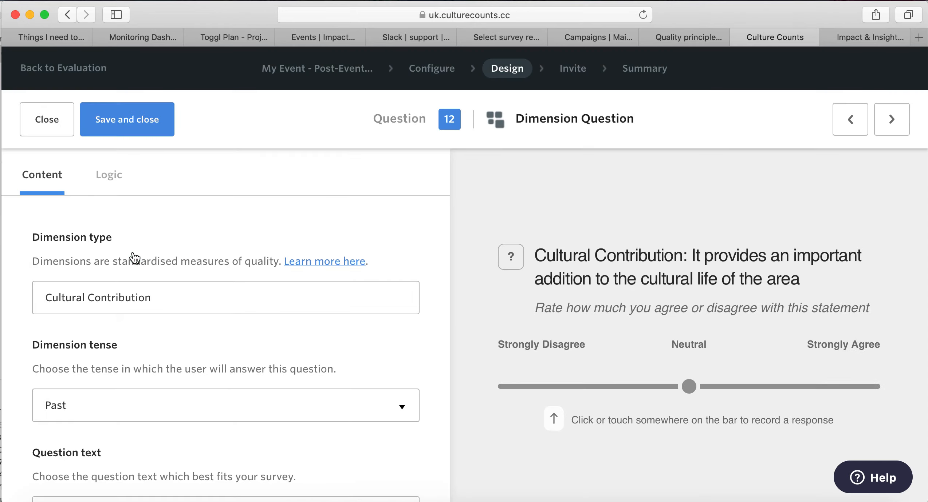
{"action": "left_click", "coordinate": [138, 124]}
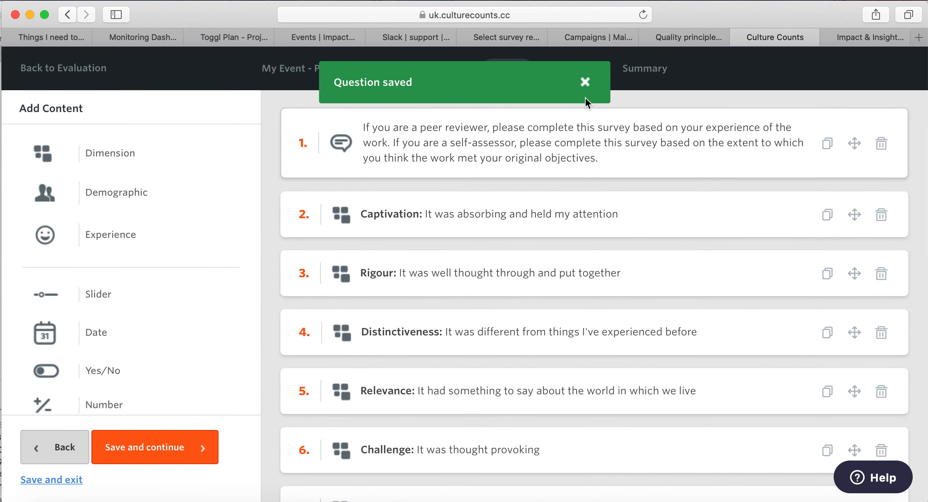
Check question 12 in the list, then add a Yes/No question as question 13.
{"action": "scroll", "coordinate": [597, 339], "scroll_direction": "down", "scroll_amount": 10}
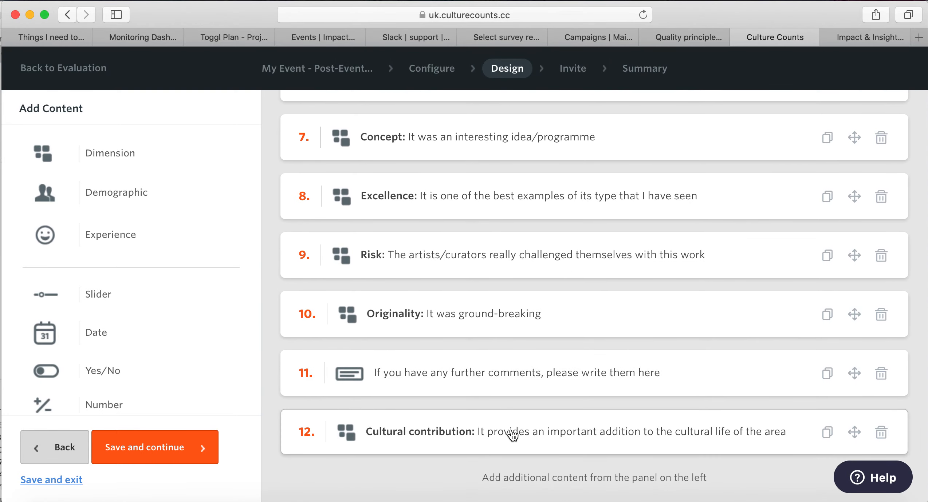
{"action": "scroll", "coordinate": [175, 311], "scroll_direction": "down", "scroll_amount": 5}
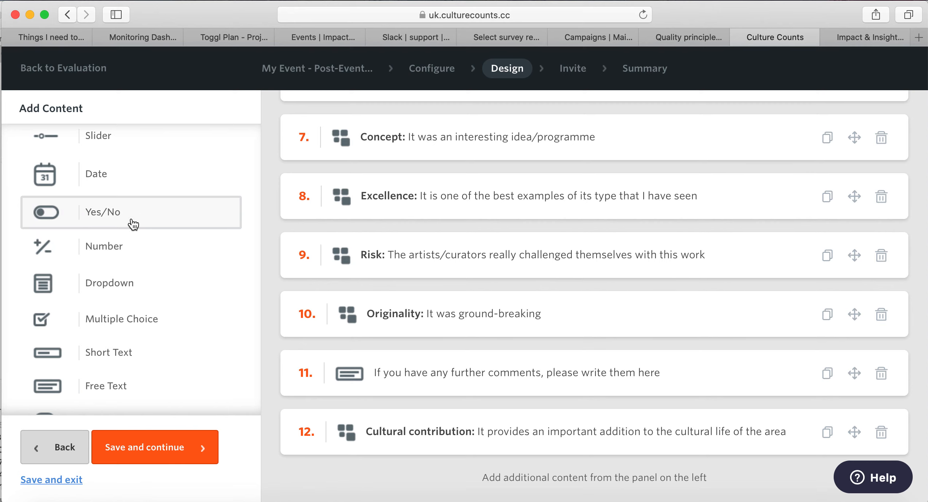
{"action": "left_click", "coordinate": [114, 217]}
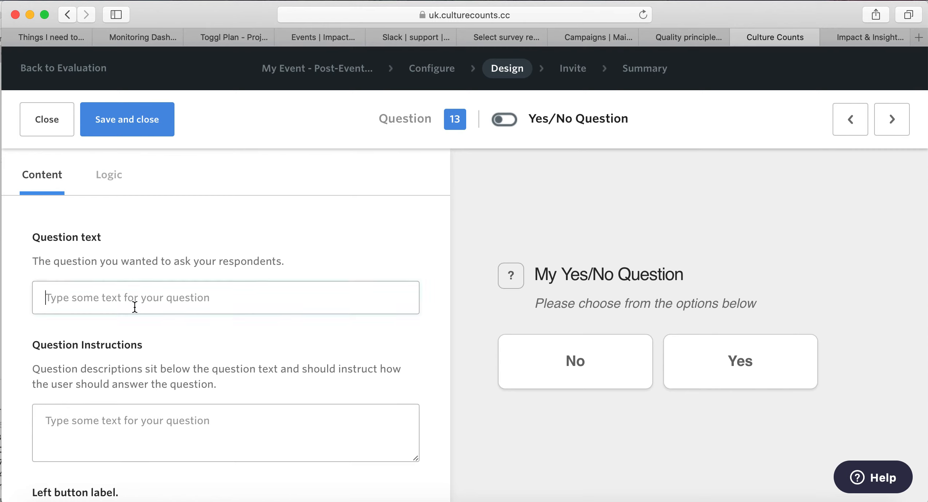
Enter 'Did you travel by car today?' as question 13's text.
{"action": "type", "text": "Did y"}
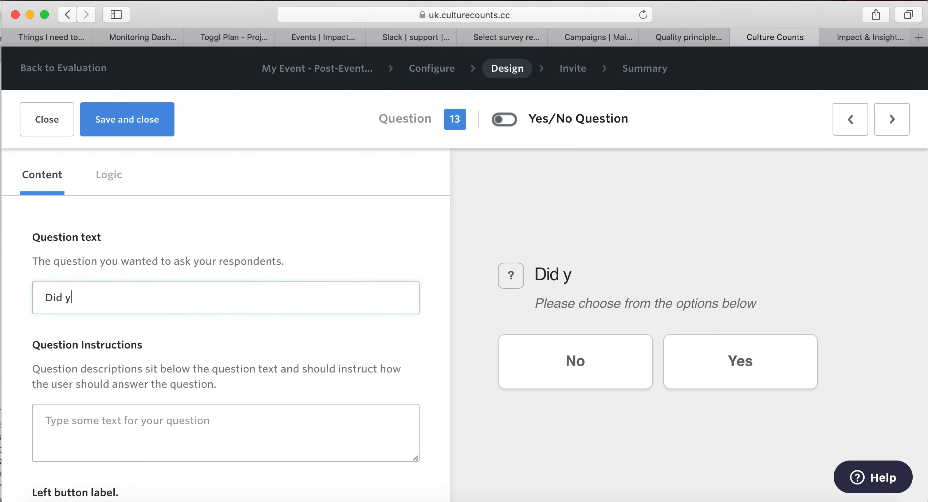
{"action": "type", "text": "ou travel j"}
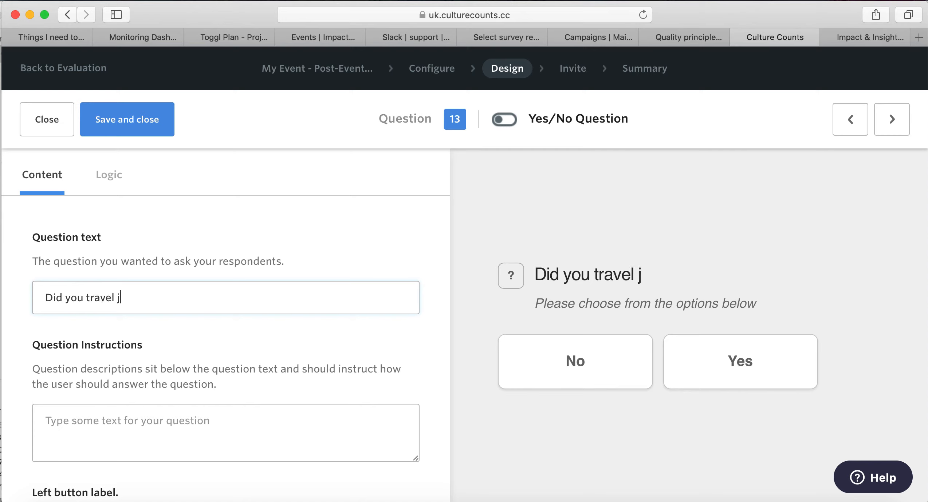
{"action": "key", "text": "BackSpace"}
{"action": "type", "text": "by car today?"}
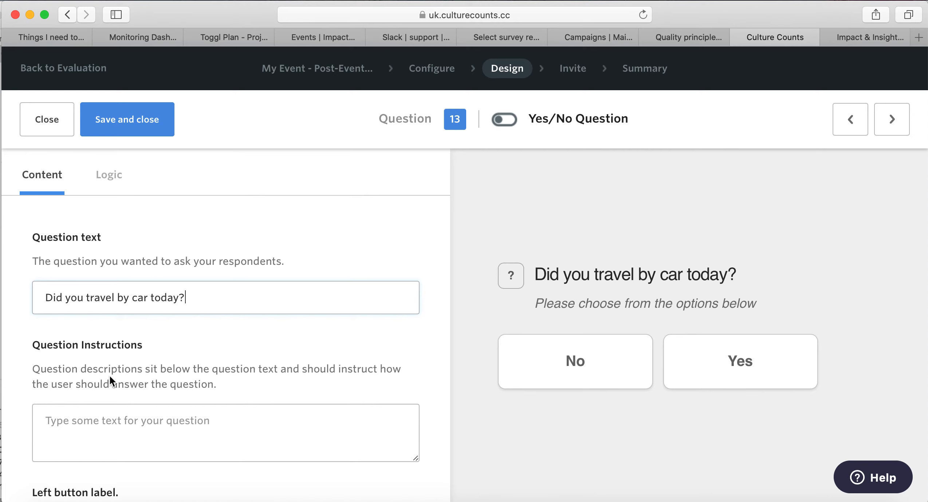
Save question 13 and scroll the Add Content panel down to Number.
{"action": "scroll", "coordinate": [110, 376], "scroll_direction": "down", "scroll_amount": 5}
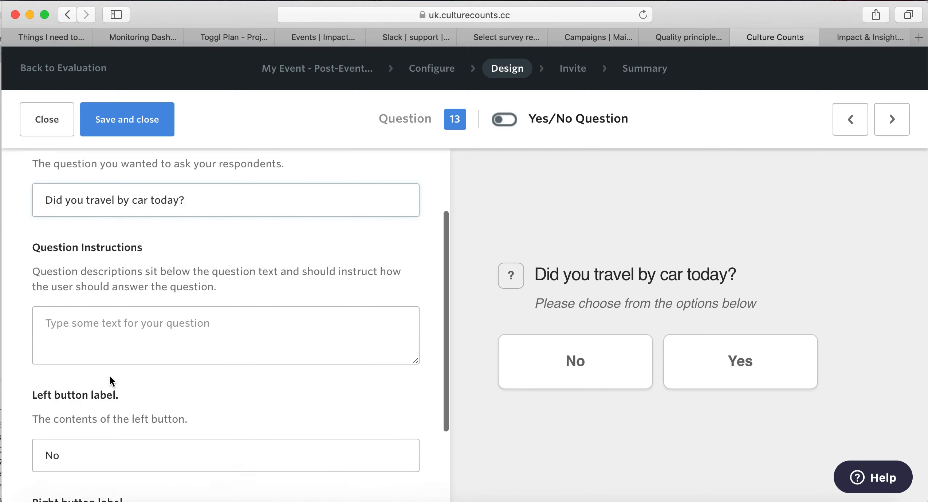
{"action": "scroll", "coordinate": [114, 365], "scroll_direction": "down", "scroll_amount": 2}
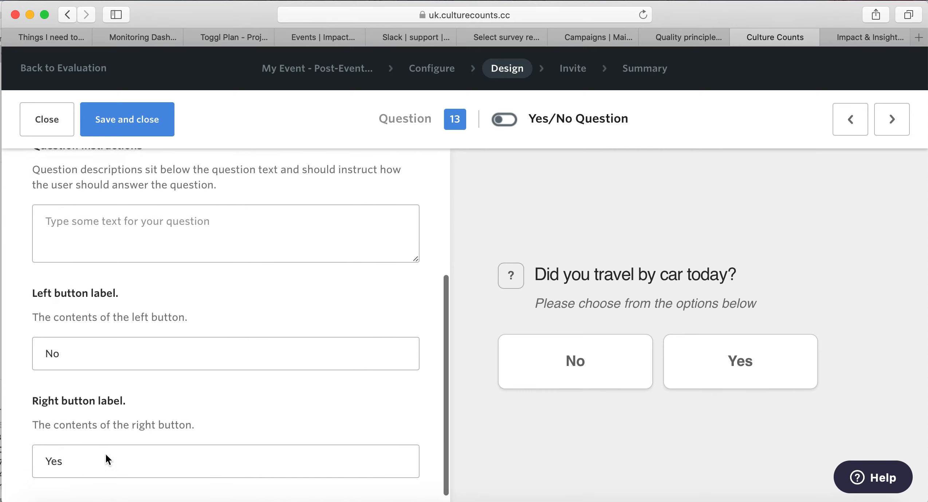
{"action": "scroll", "coordinate": [191, 325], "scroll_direction": "up", "scroll_amount": 7}
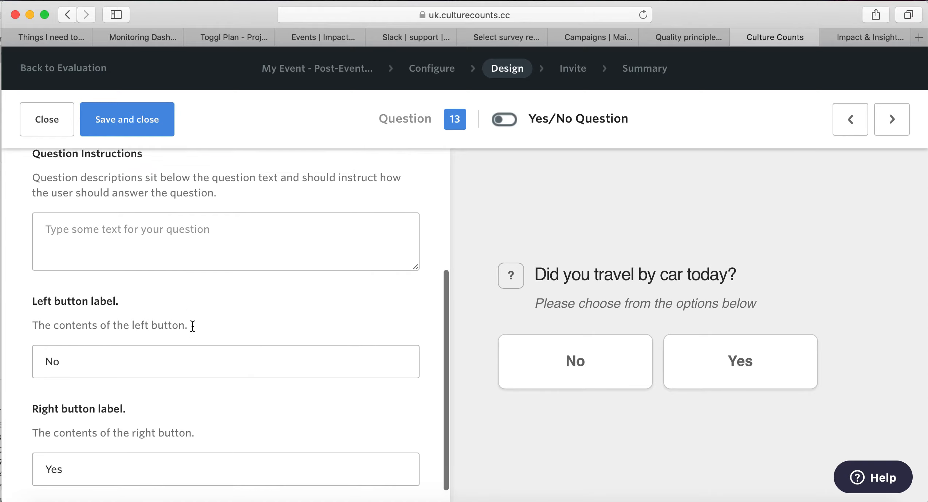
{"action": "left_click", "coordinate": [166, 126]}
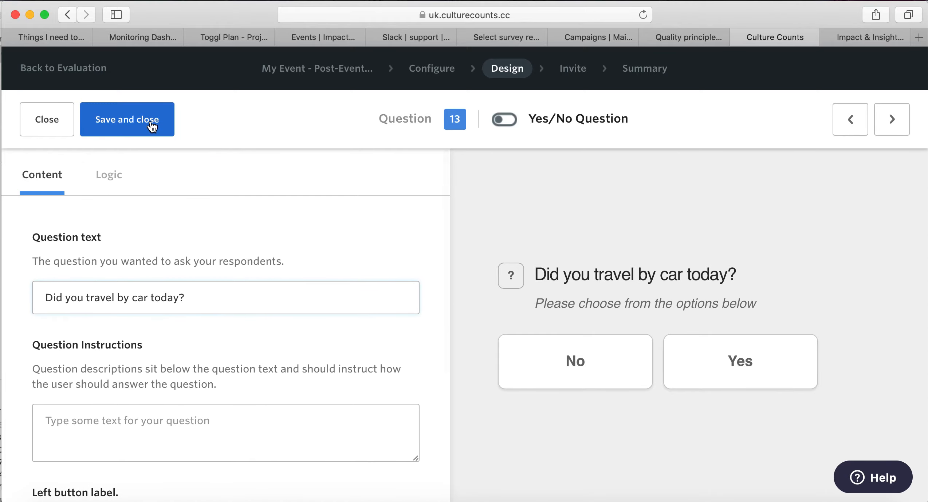
{"action": "scroll", "coordinate": [483, 249], "scroll_direction": "down", "scroll_amount": 12}
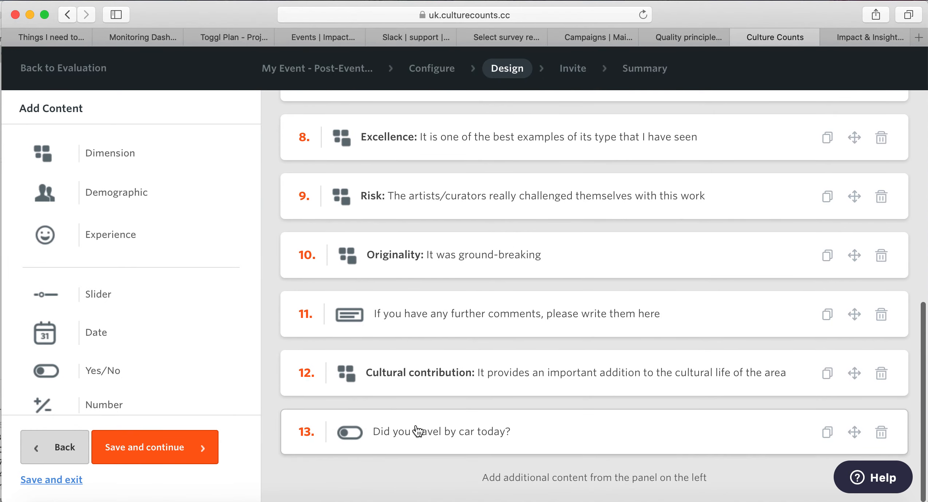
{"action": "scroll", "coordinate": [184, 315], "scroll_direction": "down", "scroll_amount": 1}
{"action": "scroll", "coordinate": [184, 315], "scroll_direction": "down", "scroll_amount": 3}
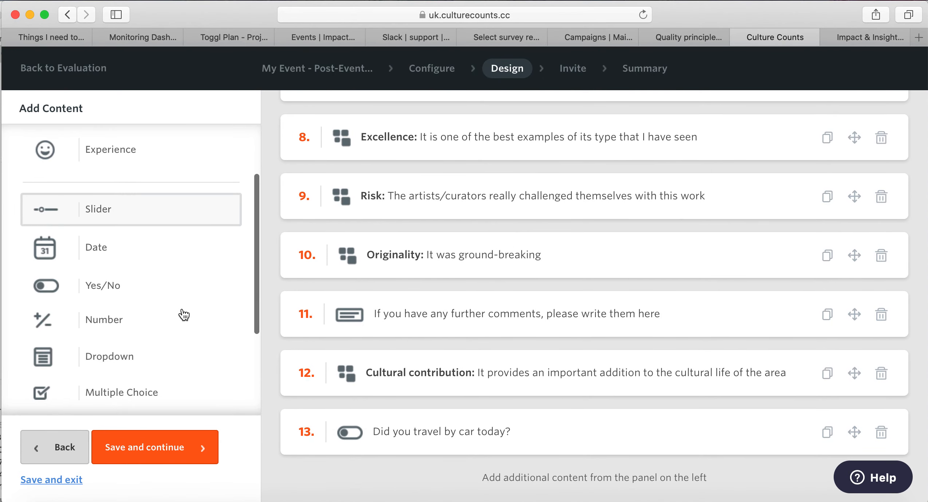
Insert a Number question worded 'Including yourself, how many people were in the car?'.
{"action": "left_click", "coordinate": [140, 326]}
{"action": "left_click", "coordinate": [150, 302]}
{"action": "type", "text": "In"}
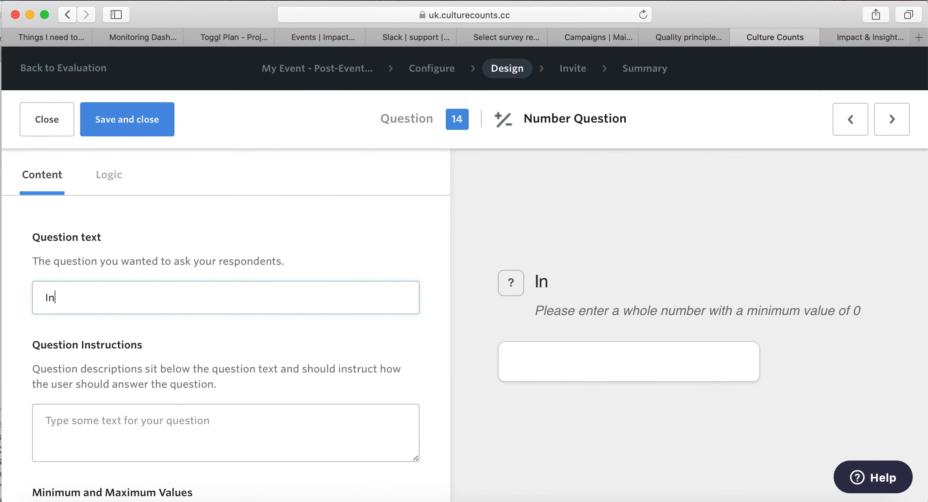
{"action": "type", "text": "cluding your"}
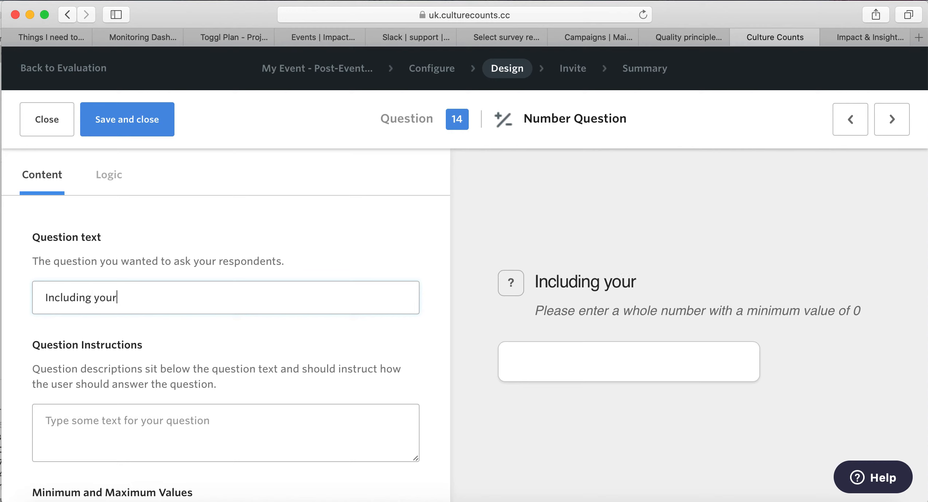
{"action": "type", "text": "self, ho"}
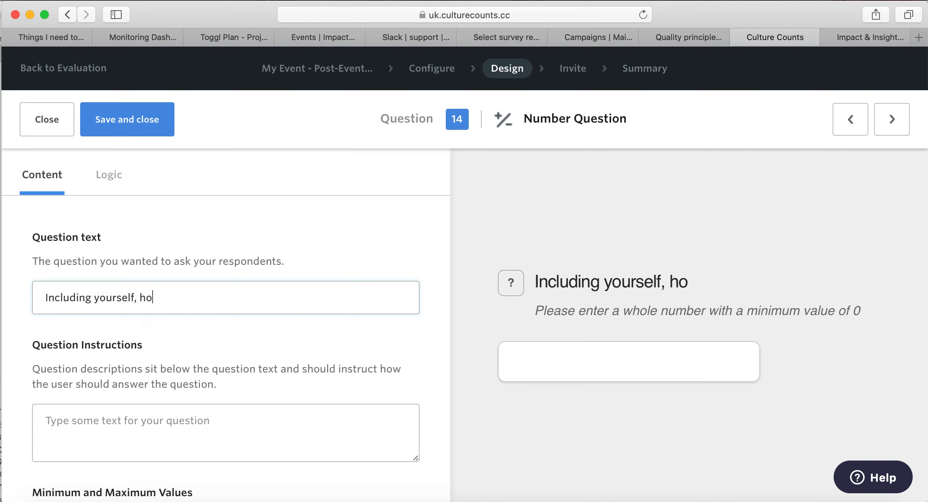
{"action": "type", "text": "w many people"}
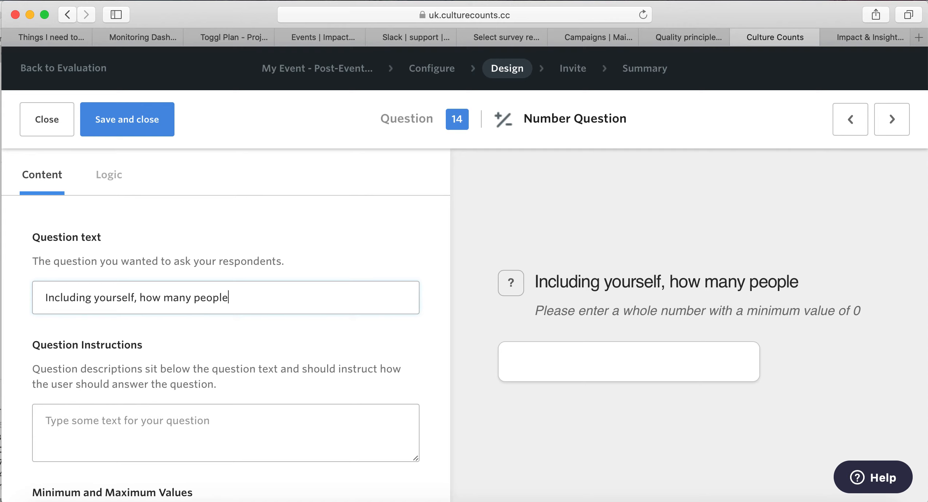
{"action": "type", "text": " were in the car?"}
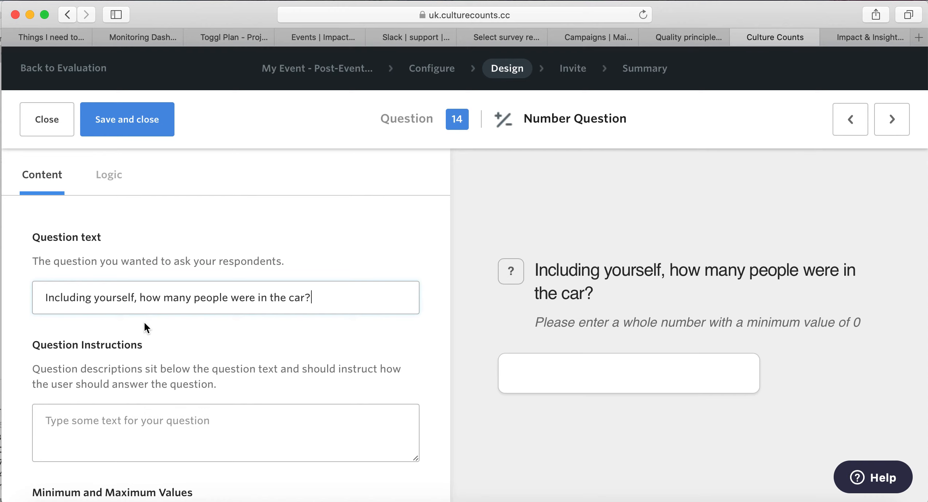
{"action": "scroll", "coordinate": [144, 323], "scroll_direction": "down", "scroll_amount": 2}
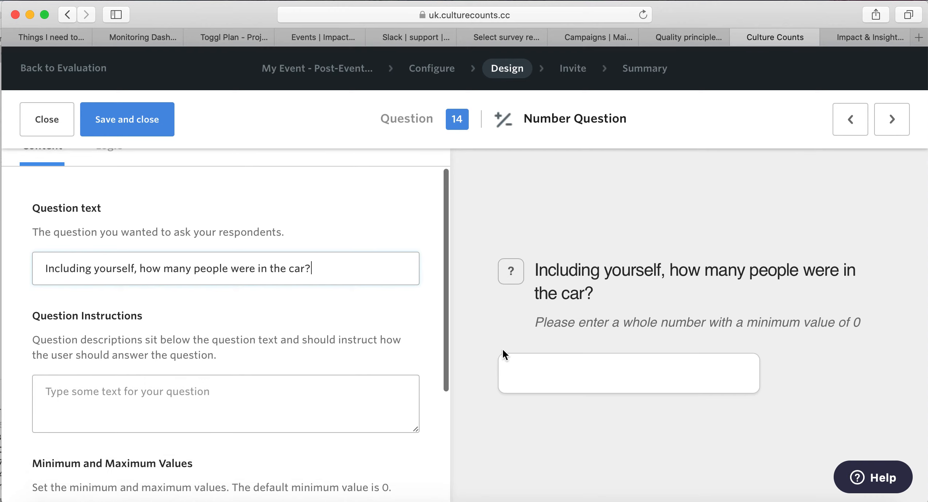
{"action": "scroll", "coordinate": [348, 318], "scroll_direction": "up", "scroll_amount": 2}
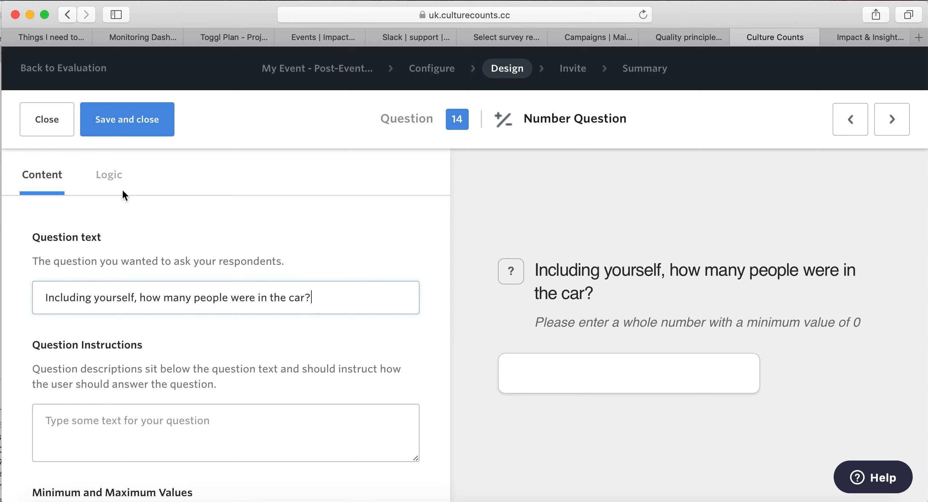
Add a display logic rule to question 14 and set it to Show.
{"action": "left_click", "coordinate": [109, 175]}
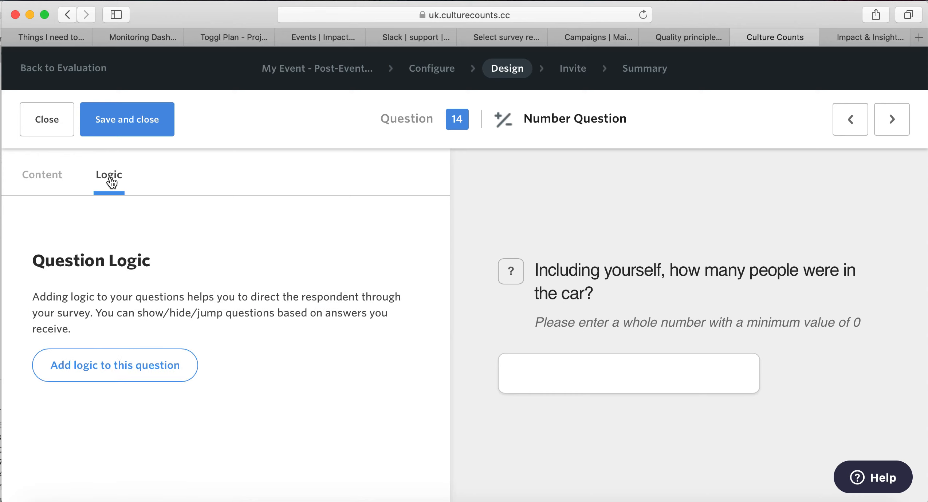
{"action": "left_click", "coordinate": [111, 375]}
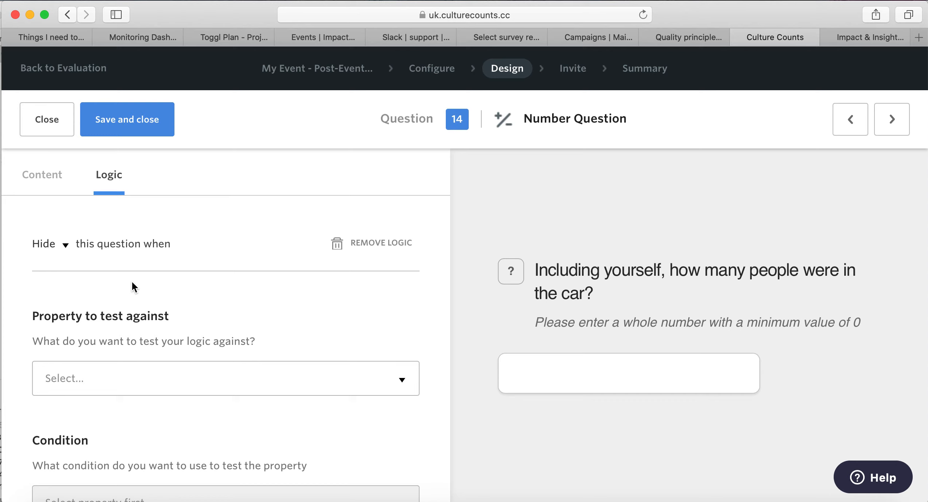
{"action": "scroll", "coordinate": [132, 283], "scroll_direction": "down", "scroll_amount": 1}
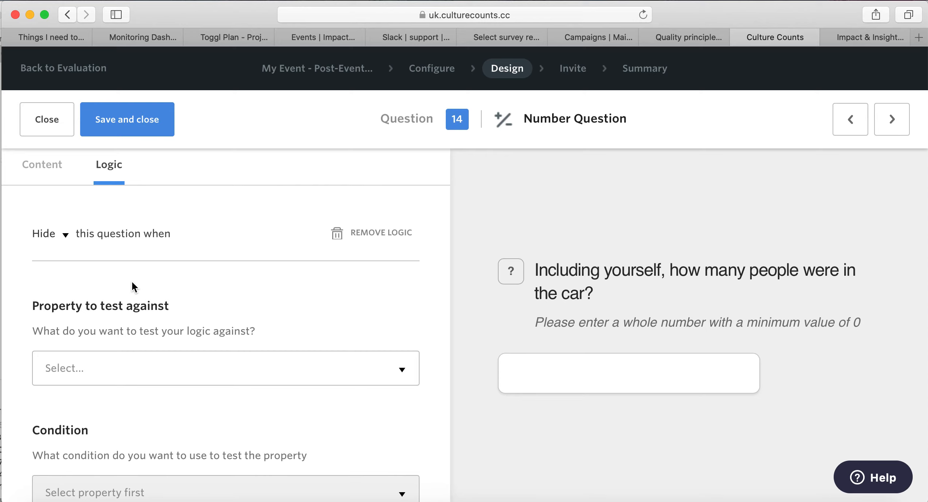
{"action": "scroll", "coordinate": [132, 283], "scroll_direction": "down", "scroll_amount": 5}
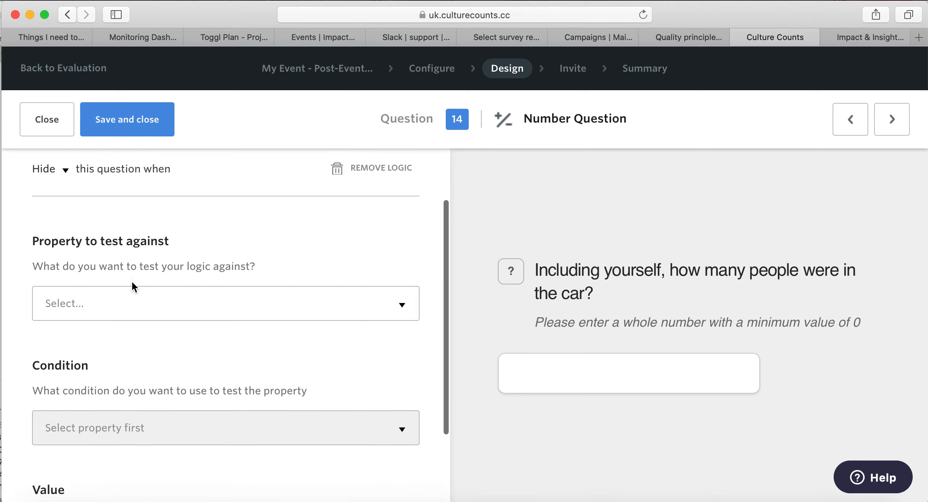
{"action": "left_click", "coordinate": [52, 179]}
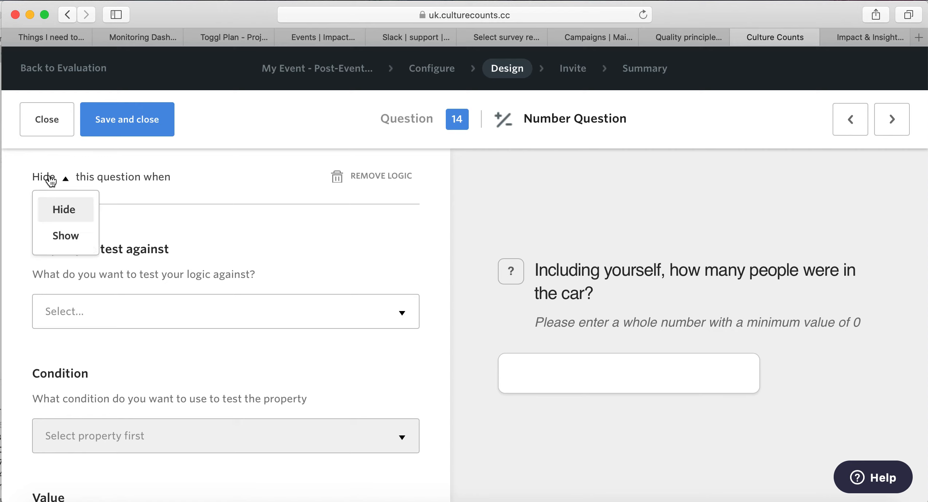
{"action": "left_click", "coordinate": [72, 238]}
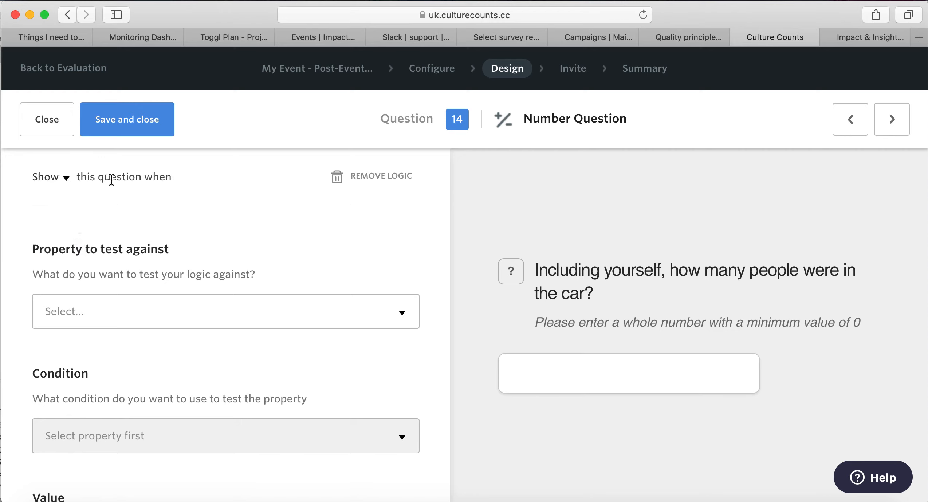
{"action": "scroll", "coordinate": [256, 211], "scroll_direction": "down", "scroll_amount": 3}
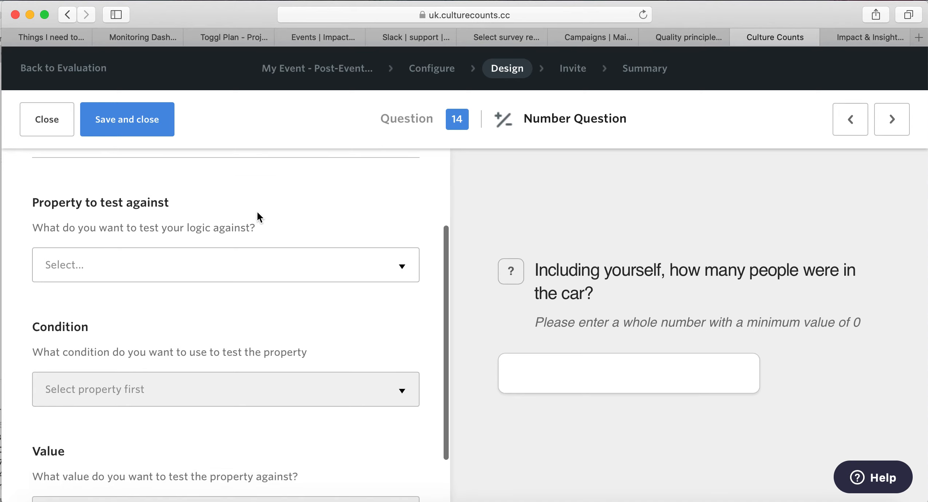
Make the rule require Q13's response to be equal to Yes.
{"action": "left_click", "coordinate": [253, 270]}
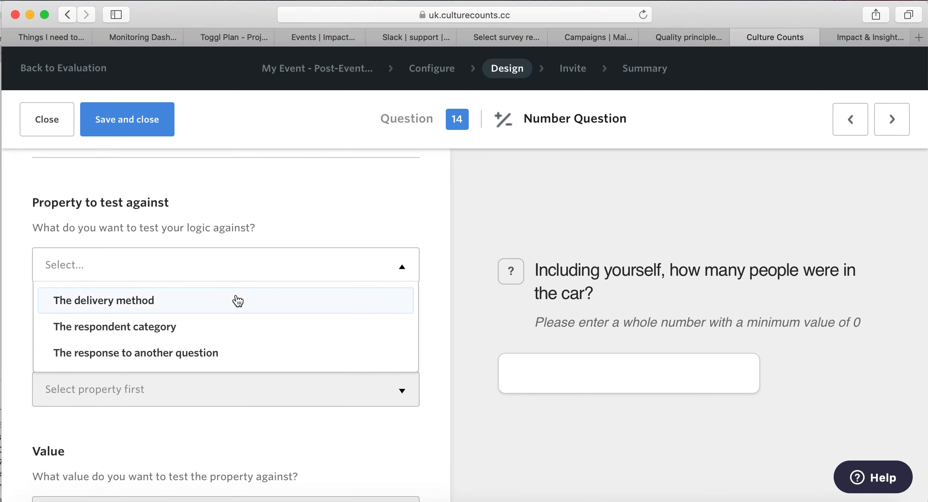
{"action": "left_click", "coordinate": [228, 359]}
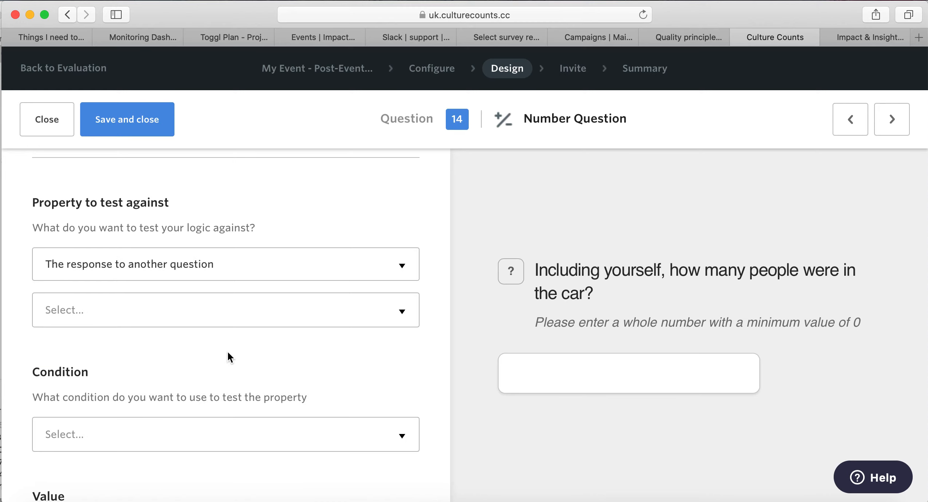
{"action": "left_click", "coordinate": [345, 321]}
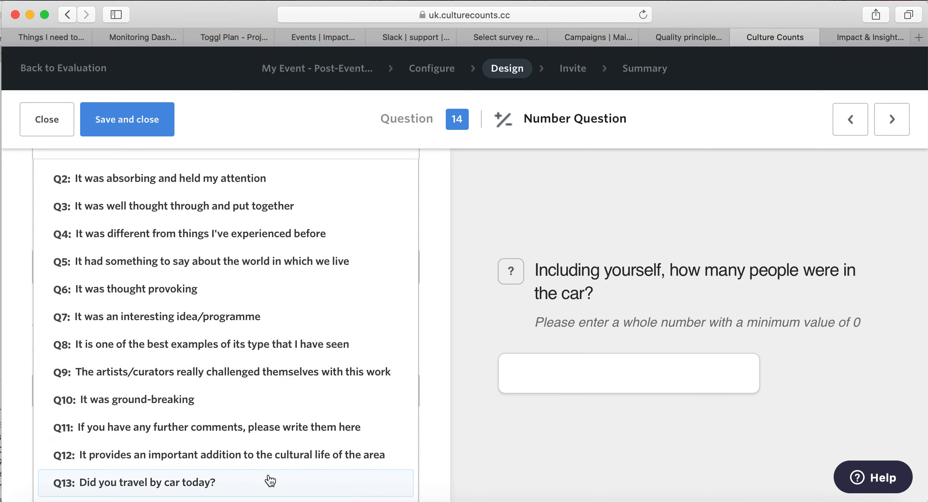
{"action": "left_click", "coordinate": [270, 478]}
{"action": "left_click", "coordinate": [365, 324]}
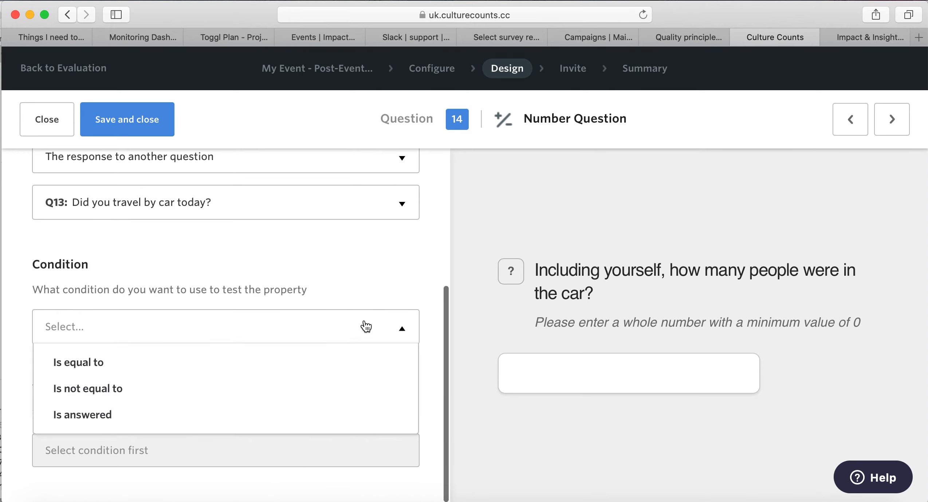
{"action": "left_click", "coordinate": [358, 361]}
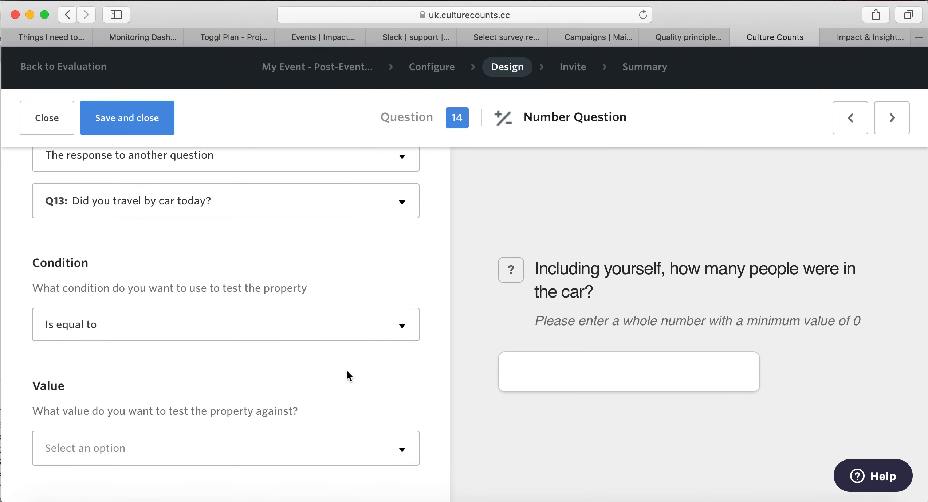
{"action": "left_click", "coordinate": [333, 450]}
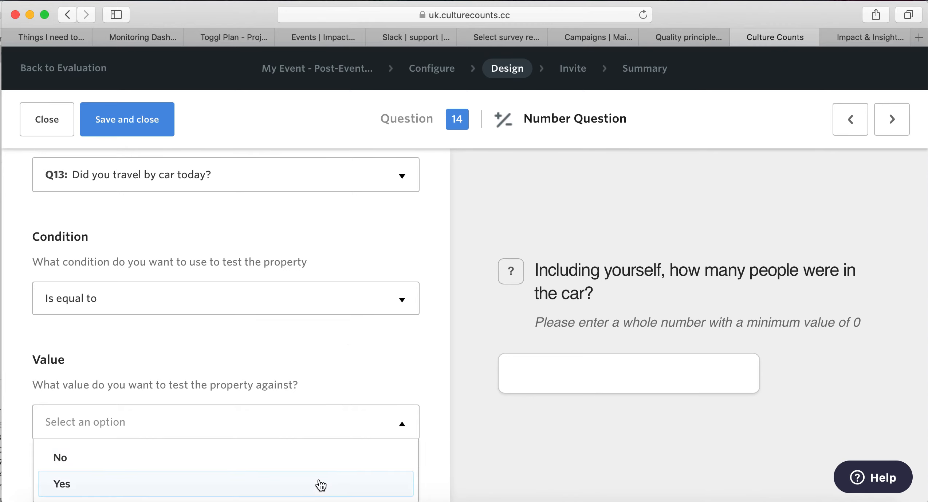
{"action": "left_click", "coordinate": [321, 486]}
Review the logic rule and save question 14.
{"action": "scroll", "coordinate": [327, 411], "scroll_direction": "up", "scroll_amount": 2}
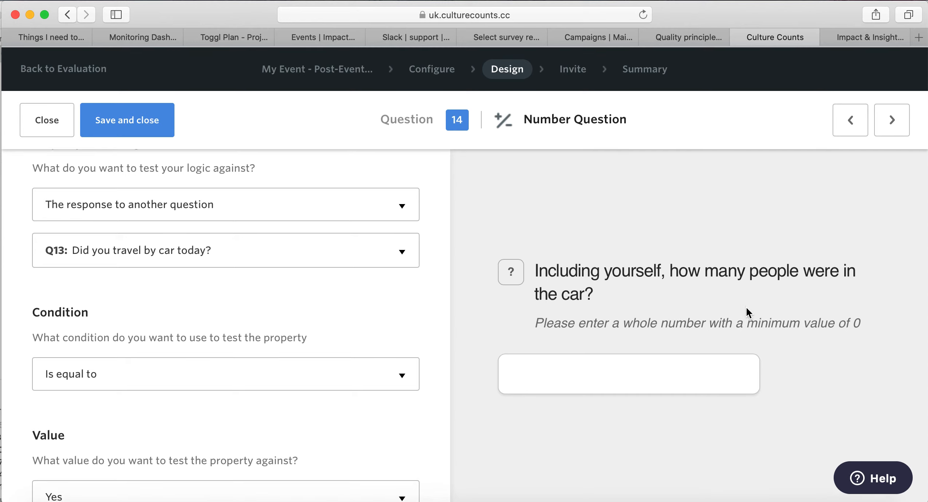
{"action": "scroll", "coordinate": [379, 273], "scroll_direction": "up", "scroll_amount": 5}
{"action": "scroll", "coordinate": [380, 274], "scroll_direction": "up", "scroll_amount": 1}
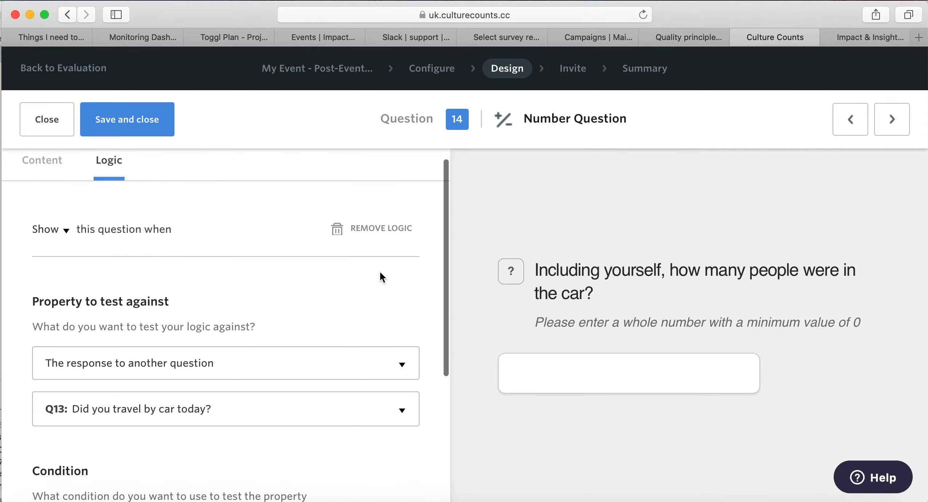
{"action": "scroll", "coordinate": [380, 276], "scroll_direction": "down", "scroll_amount": 3}
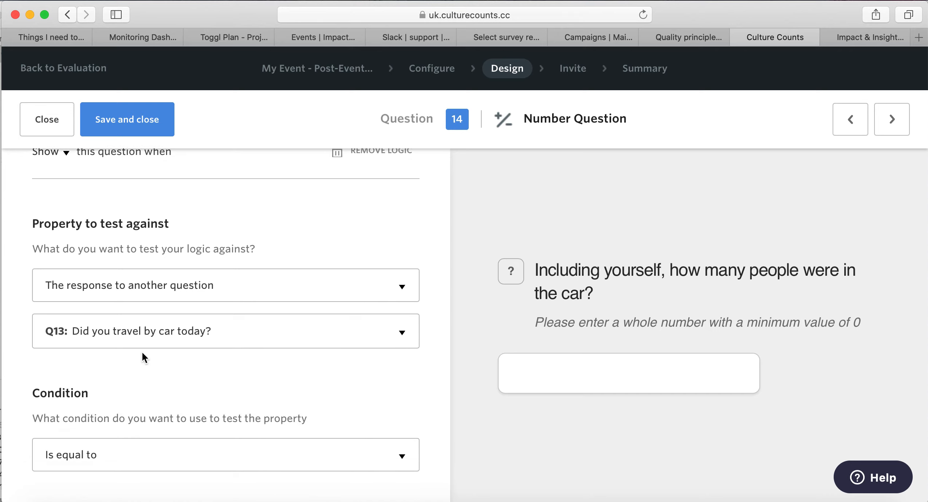
{"action": "scroll", "coordinate": [218, 348], "scroll_direction": "down", "scroll_amount": 4}
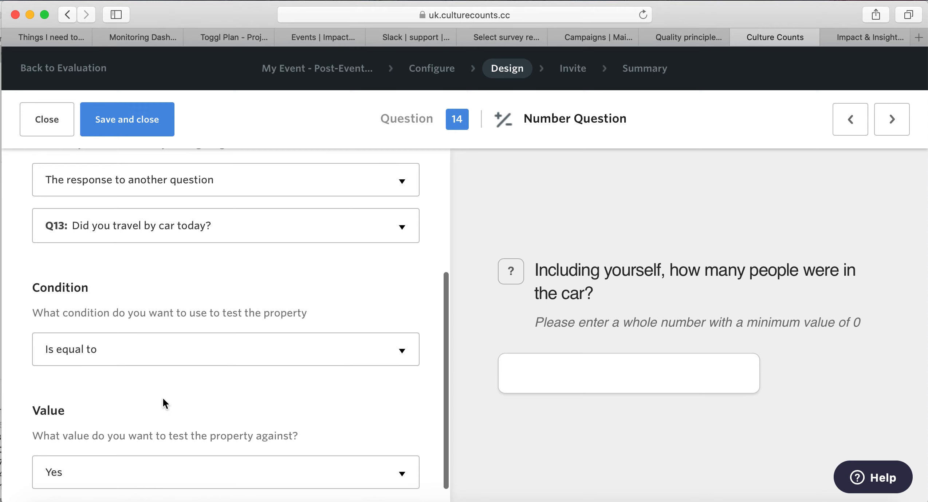
{"action": "scroll", "coordinate": [163, 397], "scroll_direction": "down", "scroll_amount": 1}
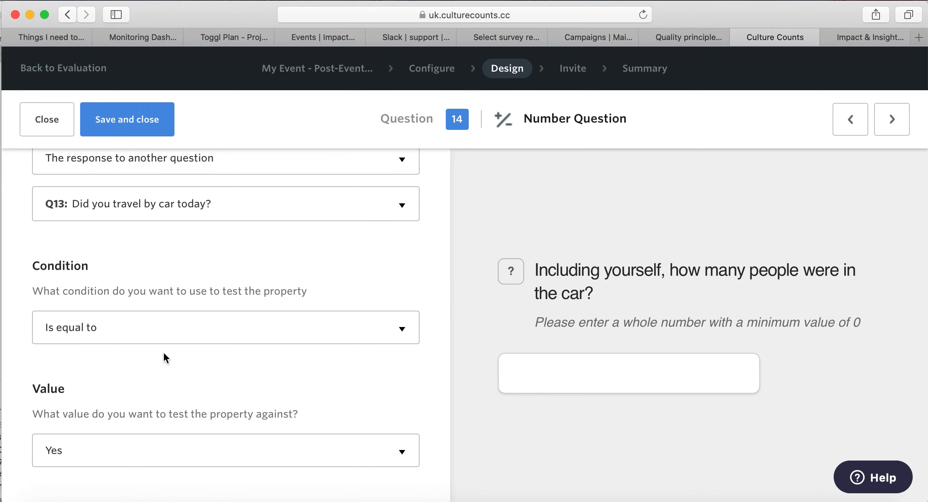
{"action": "scroll", "coordinate": [164, 354], "scroll_direction": "up", "scroll_amount": 8}
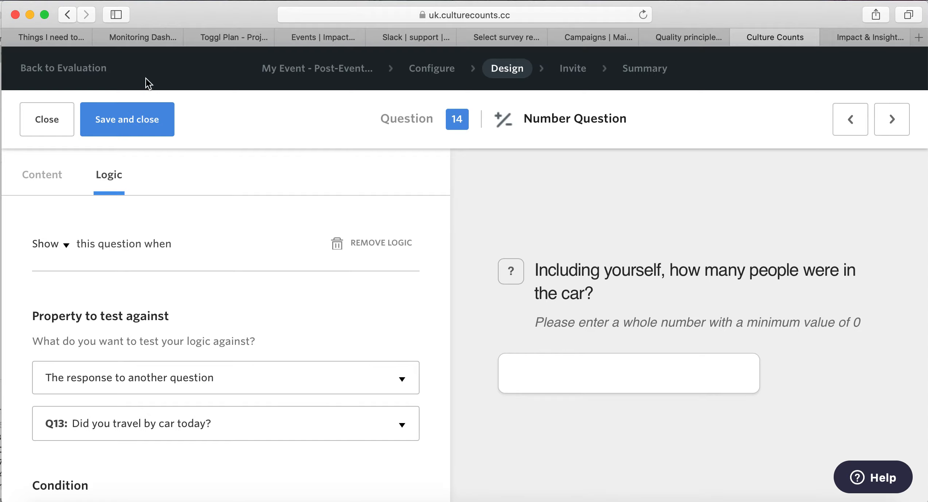
{"action": "left_click", "coordinate": [130, 116]}
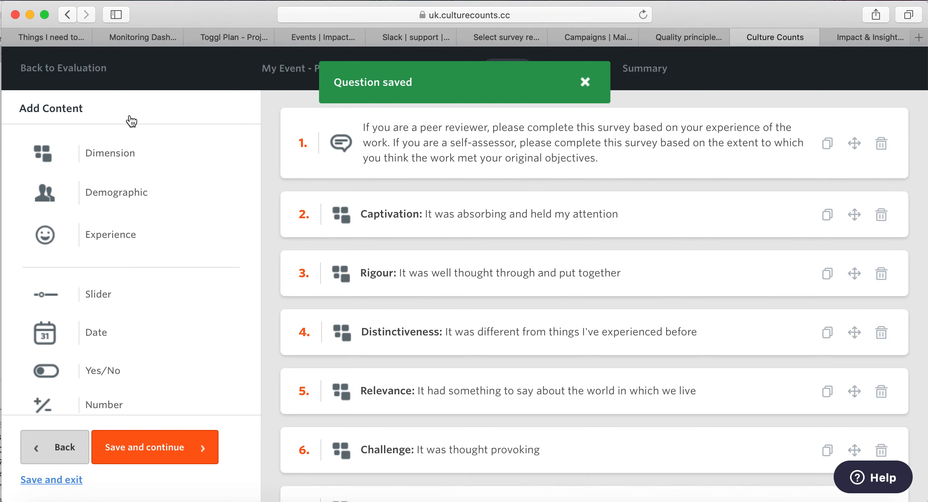
{"action": "scroll", "coordinate": [573, 222], "scroll_direction": "down", "scroll_amount": 10}
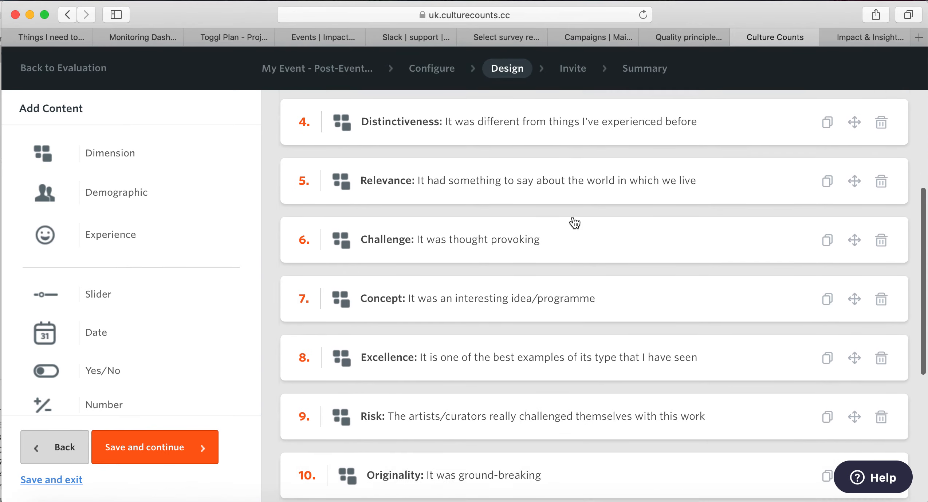
{"action": "scroll", "coordinate": [574, 222], "scroll_direction": "down", "scroll_amount": 6}
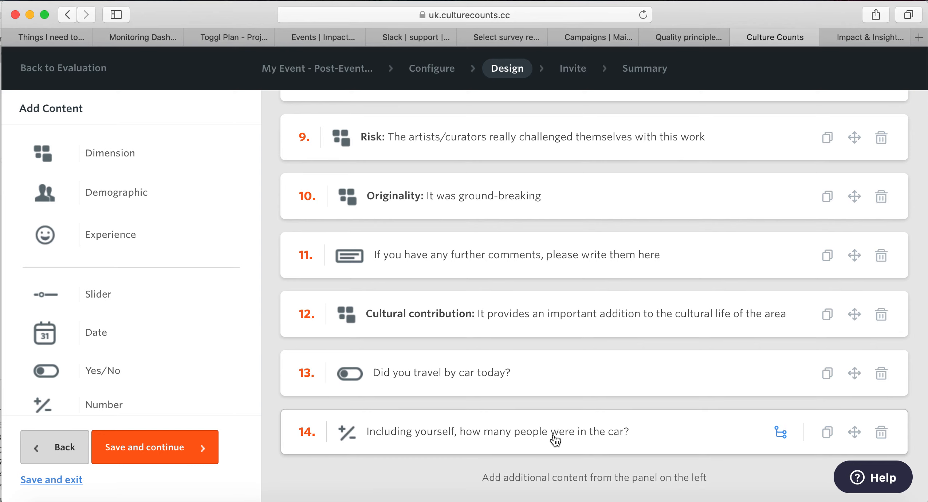
Save the design, continue to the Invite step, and look over the Peer Portal panel.
{"action": "left_click", "coordinate": [195, 443]}
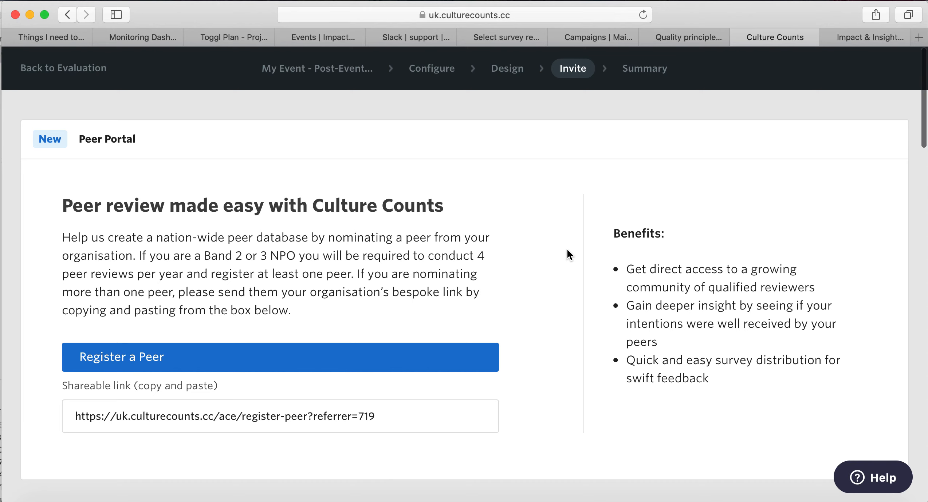
{"action": "scroll", "coordinate": [567, 250], "scroll_direction": "down", "scroll_amount": 3}
{"action": "scroll", "coordinate": [567, 249], "scroll_direction": "up", "scroll_amount": 1}
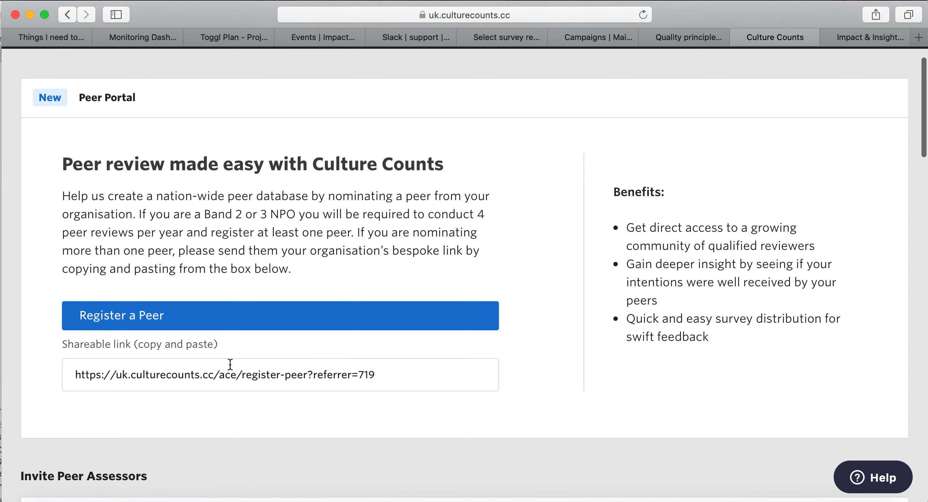
{"action": "scroll", "coordinate": [871, 186], "scroll_direction": "up", "scroll_amount": 2}
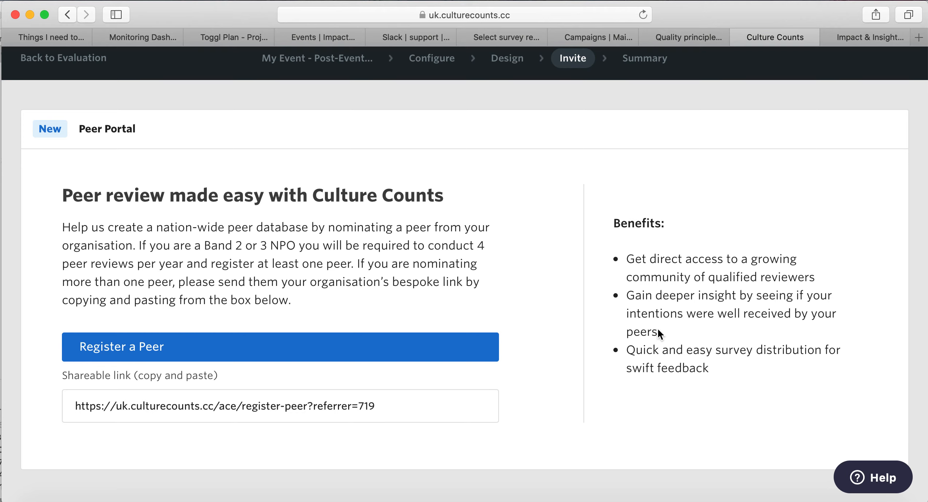
{"action": "scroll", "coordinate": [659, 331], "scroll_direction": "down", "scroll_amount": 5}
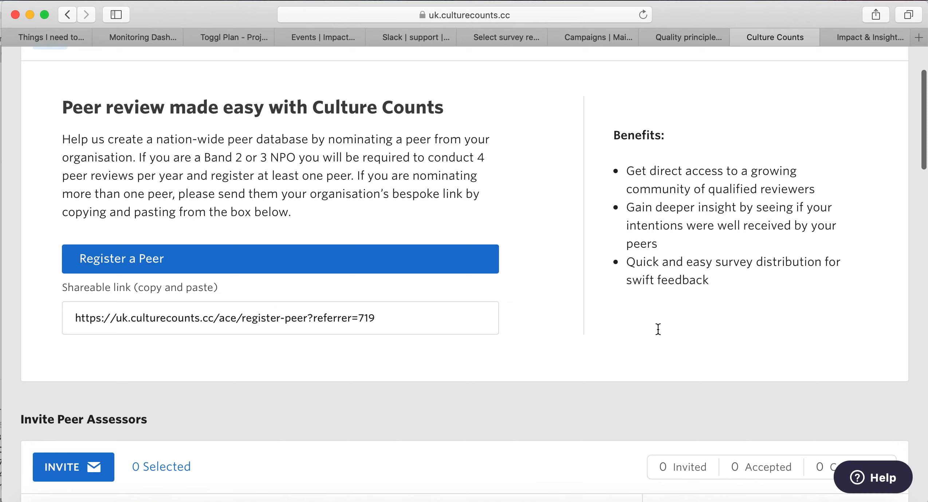
{"action": "scroll", "coordinate": [658, 330], "scroll_direction": "down", "scroll_amount": 5}
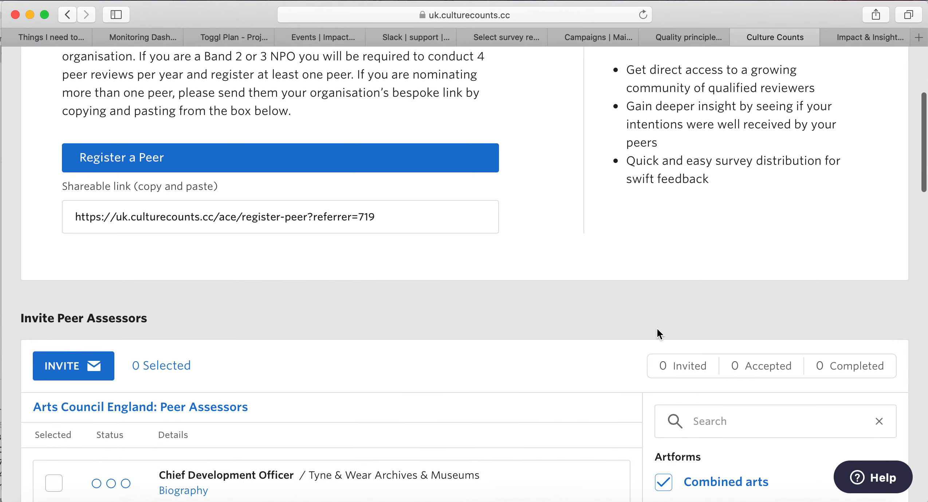
{"action": "scroll", "coordinate": [657, 330], "scroll_direction": "down", "scroll_amount": 7}
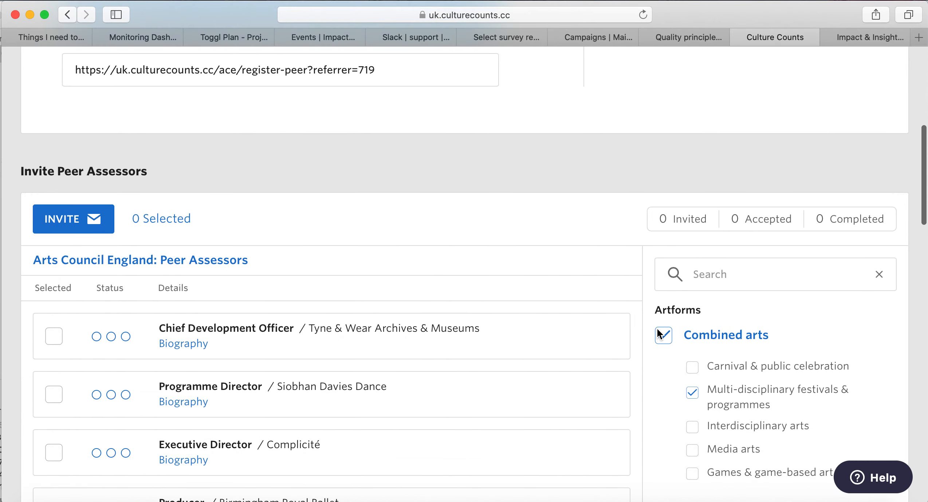
{"action": "scroll", "coordinate": [657, 329], "scroll_direction": "down", "scroll_amount": 5}
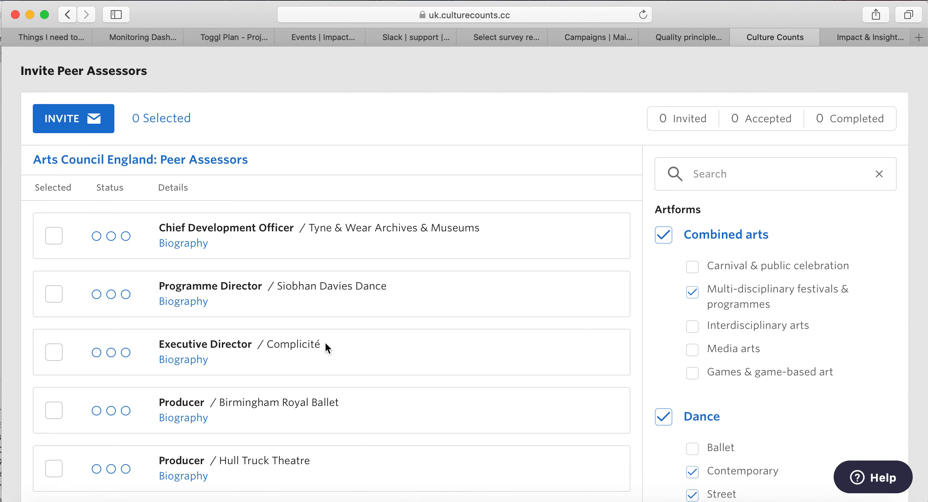
{"action": "scroll", "coordinate": [325, 343], "scroll_direction": "down", "scroll_amount": 2}
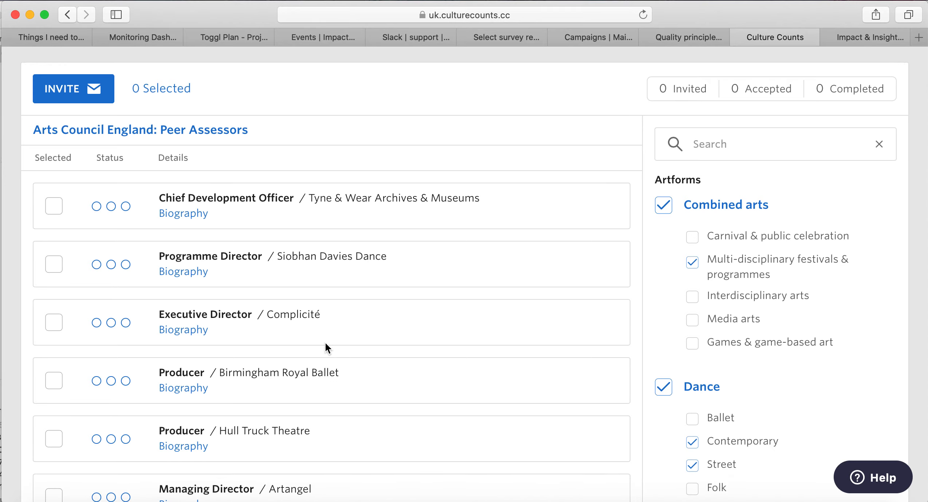
{"action": "scroll", "coordinate": [325, 342], "scroll_direction": "up", "scroll_amount": 8}
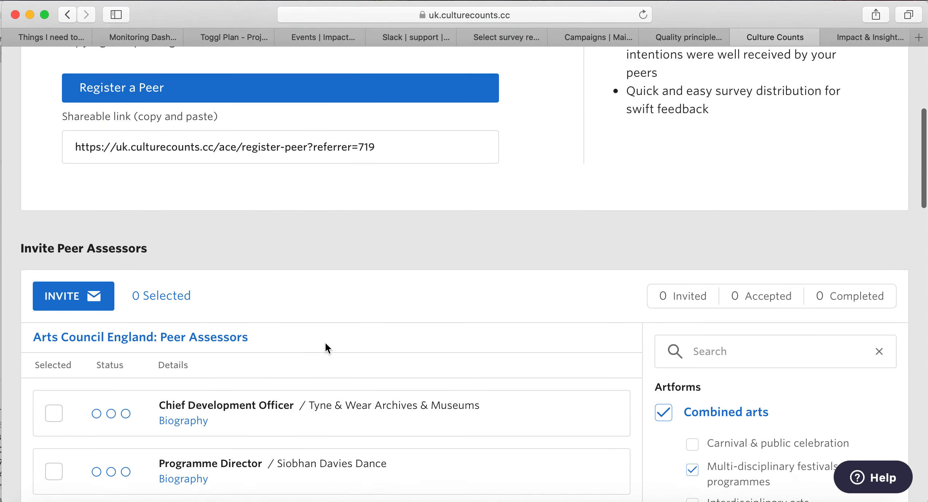
{"action": "scroll", "coordinate": [325, 345], "scroll_direction": "up", "scroll_amount": 5}
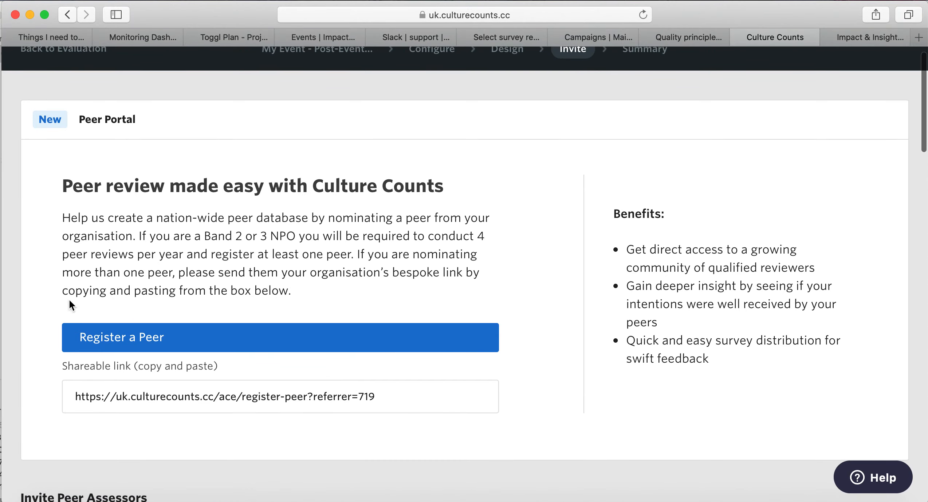
{"action": "scroll", "coordinate": [389, 355], "scroll_direction": "down", "scroll_amount": 8}
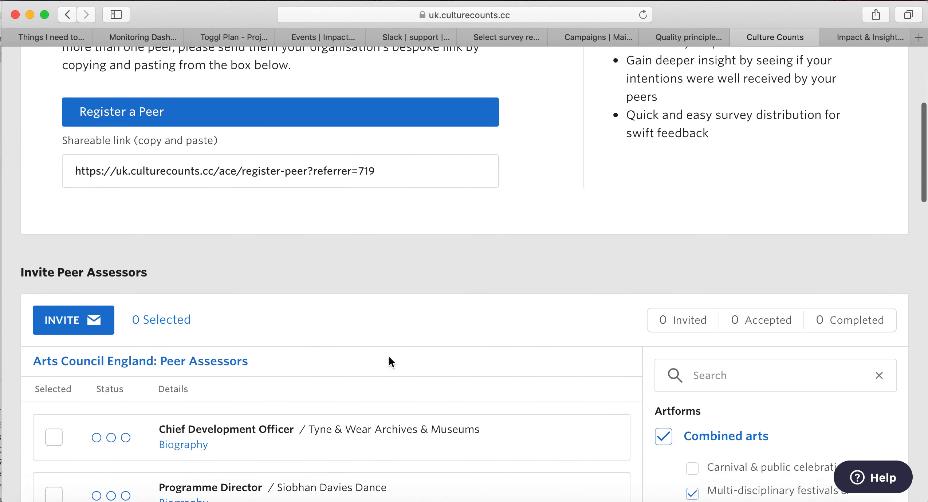
{"action": "scroll", "coordinate": [389, 357], "scroll_direction": "down", "scroll_amount": 4}
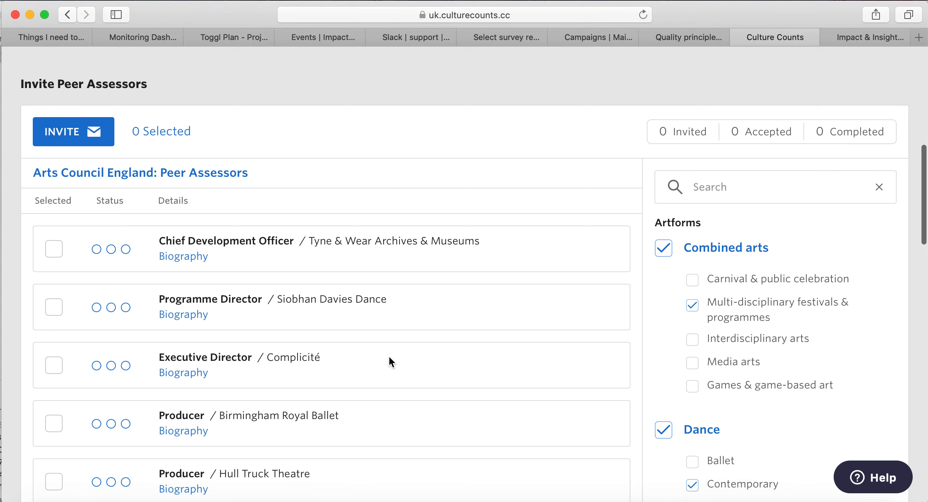
{"action": "scroll", "coordinate": [388, 357], "scroll_direction": "down", "scroll_amount": 1}
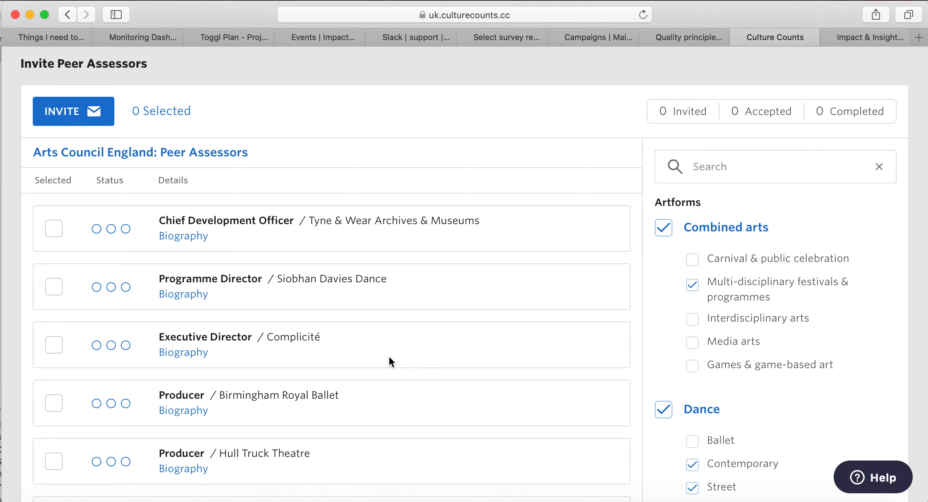
{"action": "scroll", "coordinate": [388, 356], "scroll_direction": "down", "scroll_amount": 3}
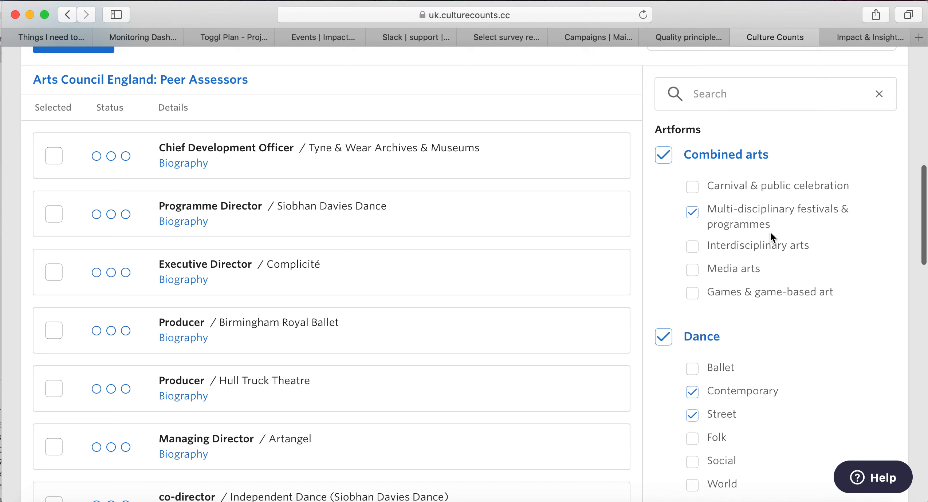
{"action": "scroll", "coordinate": [769, 233], "scroll_direction": "down", "scroll_amount": 3}
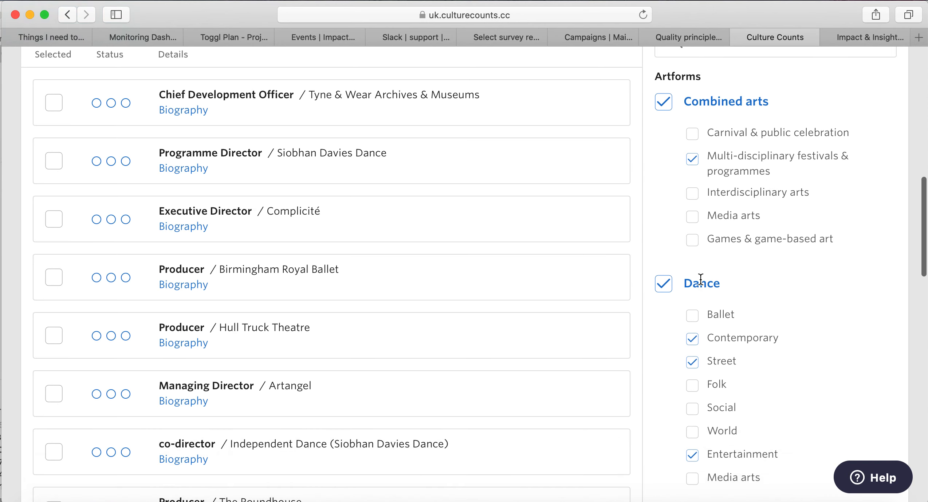
{"action": "scroll", "coordinate": [754, 355], "scroll_direction": "up", "scroll_amount": 4}
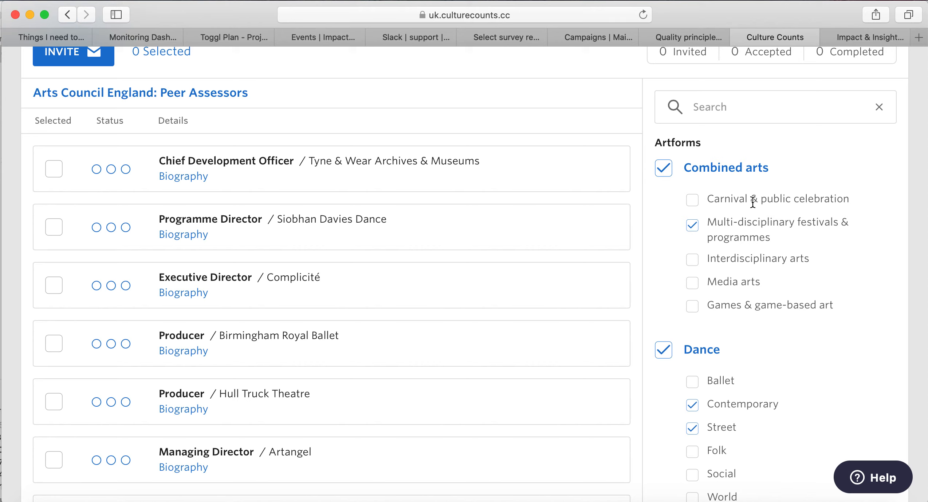
{"action": "scroll", "coordinate": [786, 191], "scroll_direction": "down", "scroll_amount": 5}
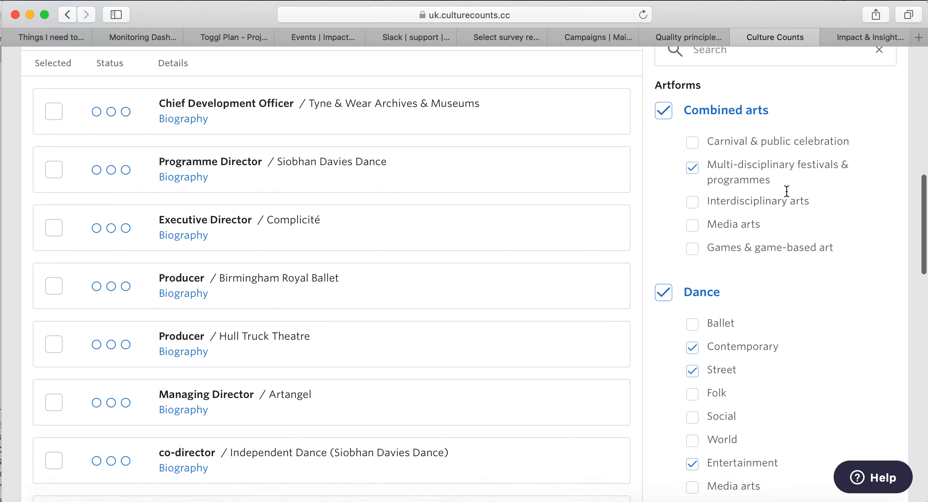
{"action": "scroll", "coordinate": [786, 192], "scroll_direction": "down", "scroll_amount": 2}
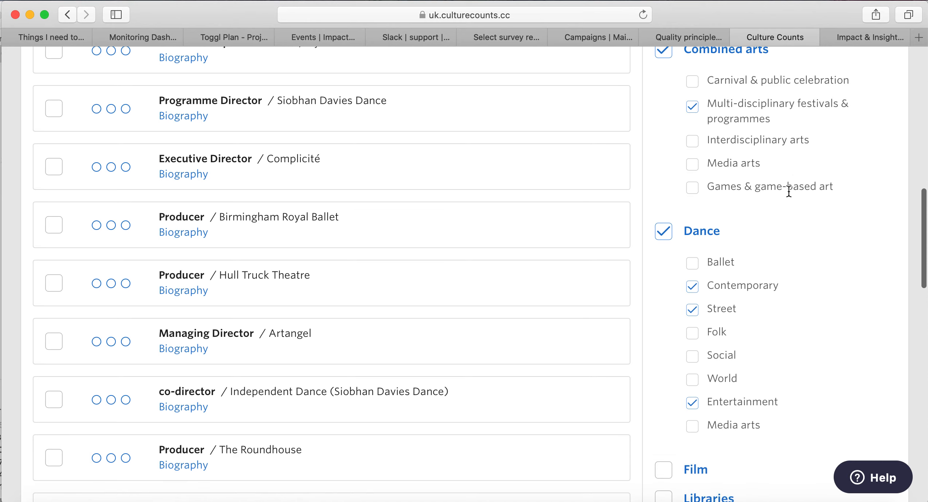
{"action": "scroll", "coordinate": [788, 191], "scroll_direction": "down", "scroll_amount": 1}
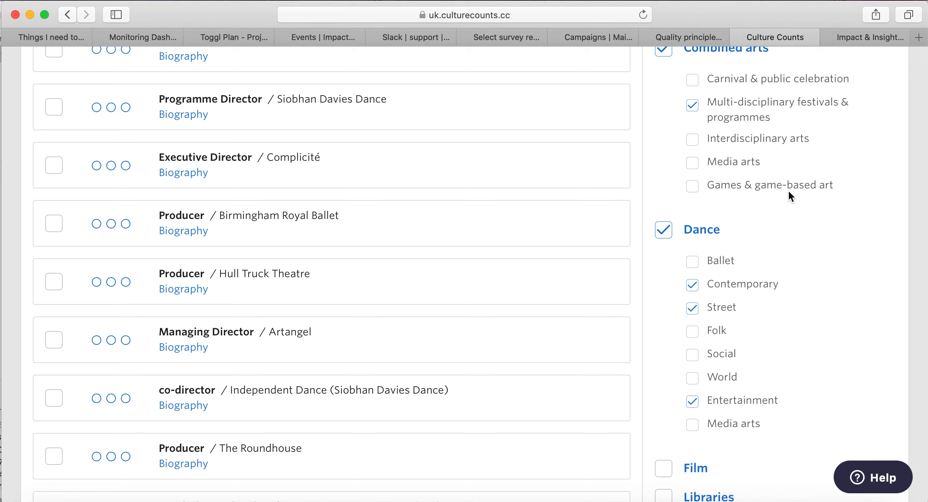
{"action": "scroll", "coordinate": [788, 193], "scroll_direction": "up", "scroll_amount": 2}
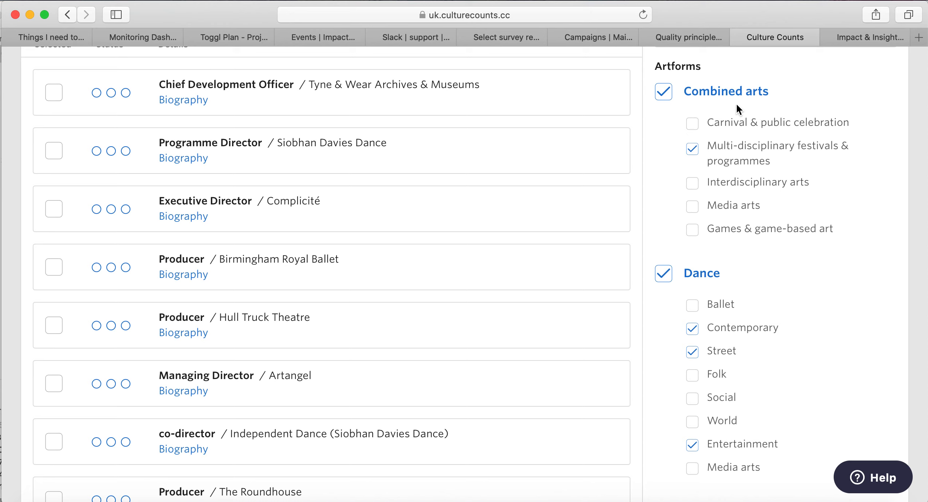
{"action": "scroll", "coordinate": [790, 178], "scroll_direction": "down", "scroll_amount": 5}
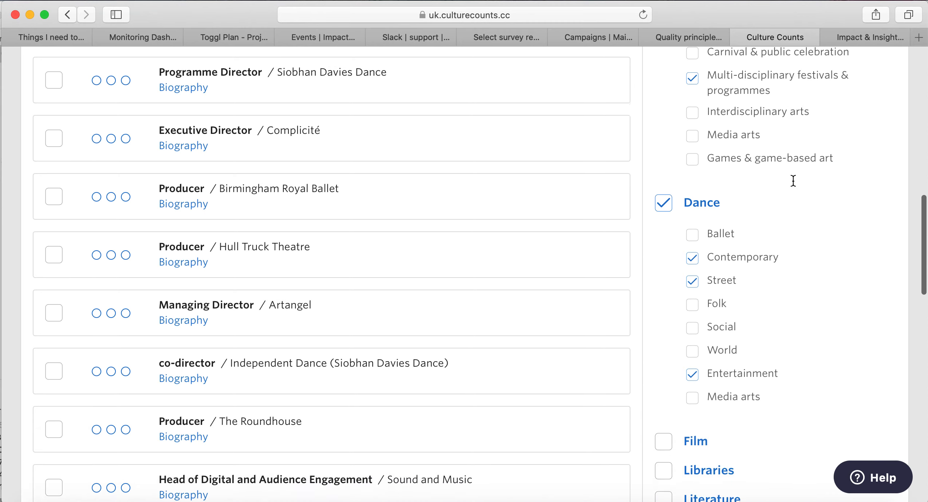
{"action": "scroll", "coordinate": [758, 283], "scroll_direction": "down", "scroll_amount": 8}
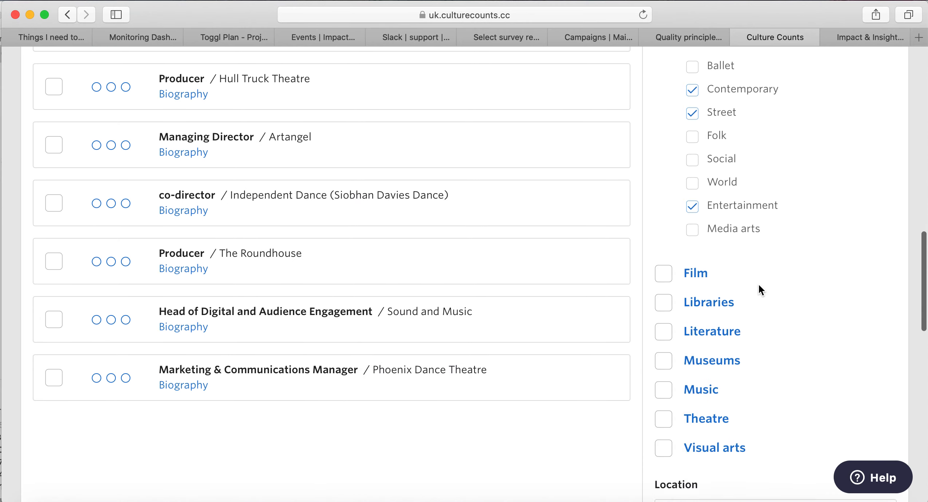
{"action": "scroll", "coordinate": [758, 283], "scroll_direction": "down", "scroll_amount": 6}
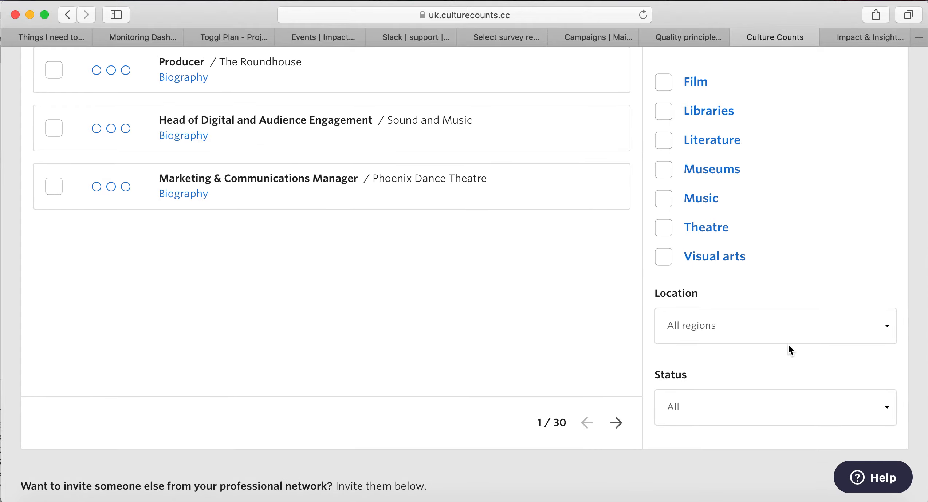
{"action": "scroll", "coordinate": [787, 346], "scroll_direction": "down", "scroll_amount": 2}
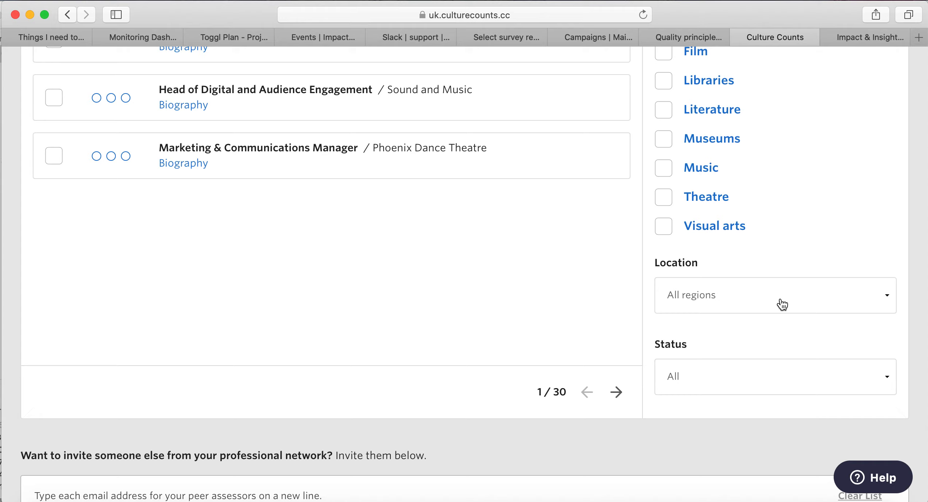
Filter the peer assessors to the South East region and review the results.
{"action": "left_click", "coordinate": [781, 304]}
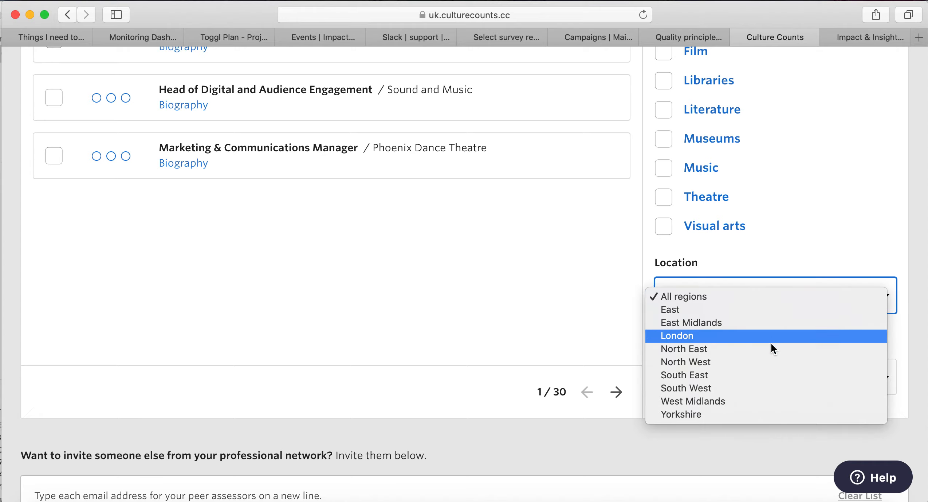
{"action": "left_click", "coordinate": [764, 380]}
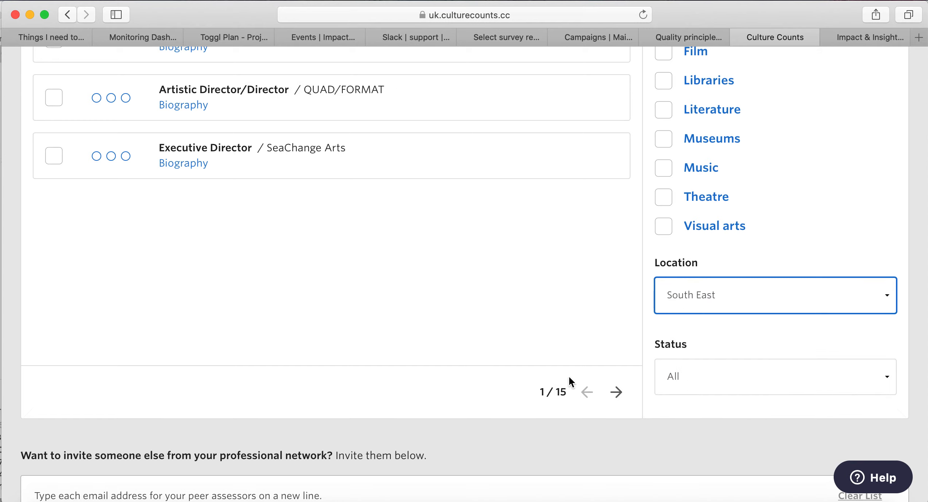
{"action": "scroll", "coordinate": [593, 250], "scroll_direction": "up", "scroll_amount": 10}
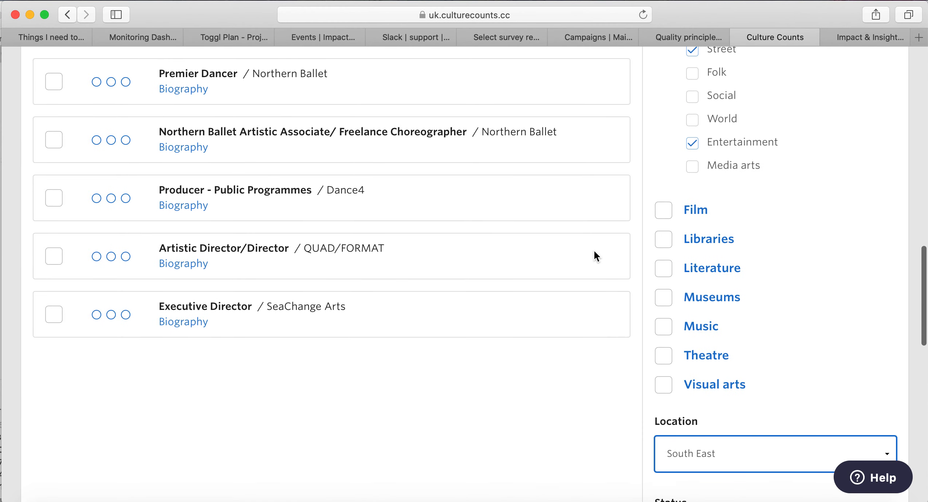
{"action": "scroll", "coordinate": [593, 251], "scroll_direction": "up", "scroll_amount": 10}
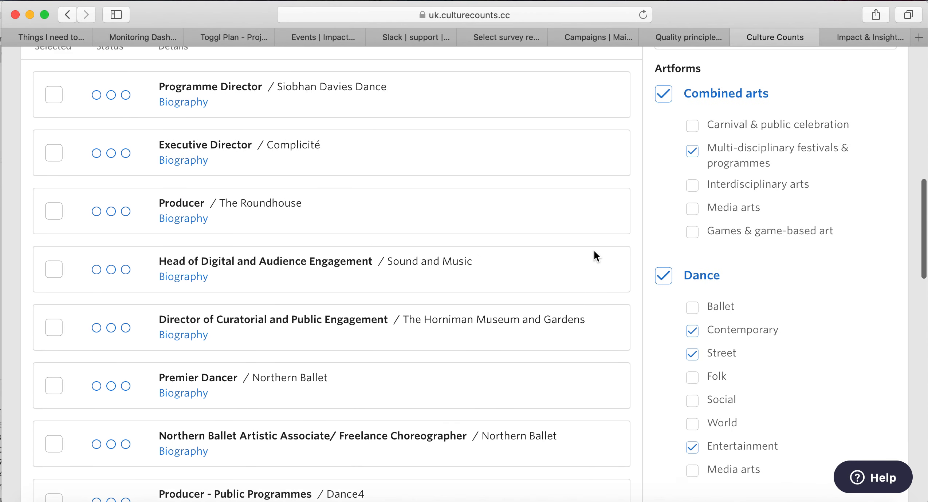
{"action": "scroll", "coordinate": [593, 250], "scroll_direction": "up", "scroll_amount": 2}
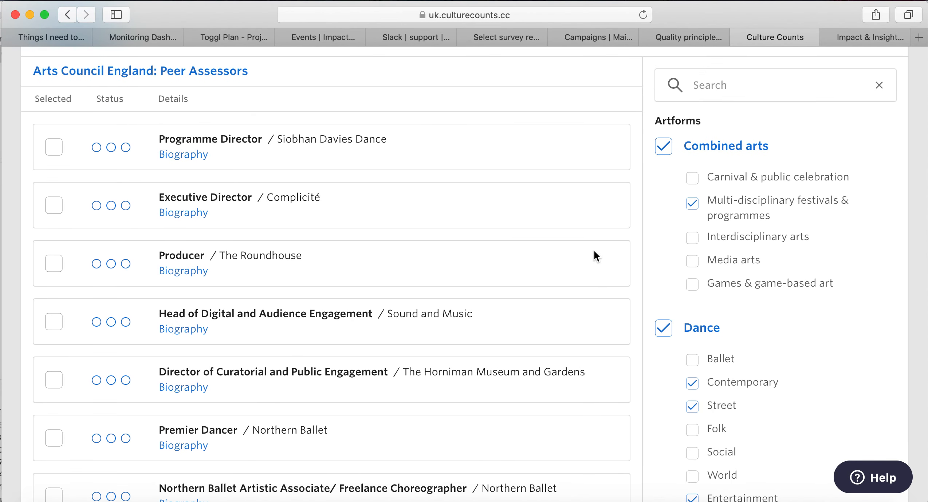
{"action": "scroll", "coordinate": [411, 209], "scroll_direction": "down", "scroll_amount": 4}
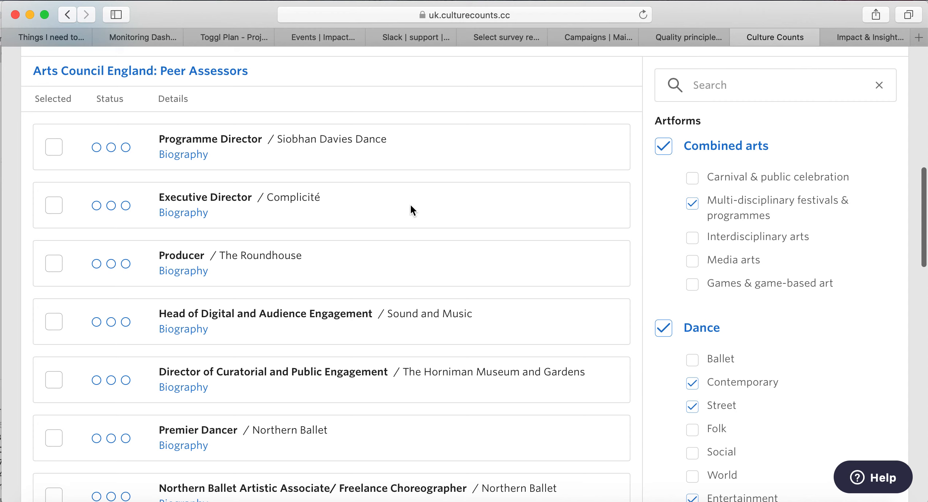
{"action": "scroll", "coordinate": [411, 206], "scroll_direction": "down", "scroll_amount": 6}
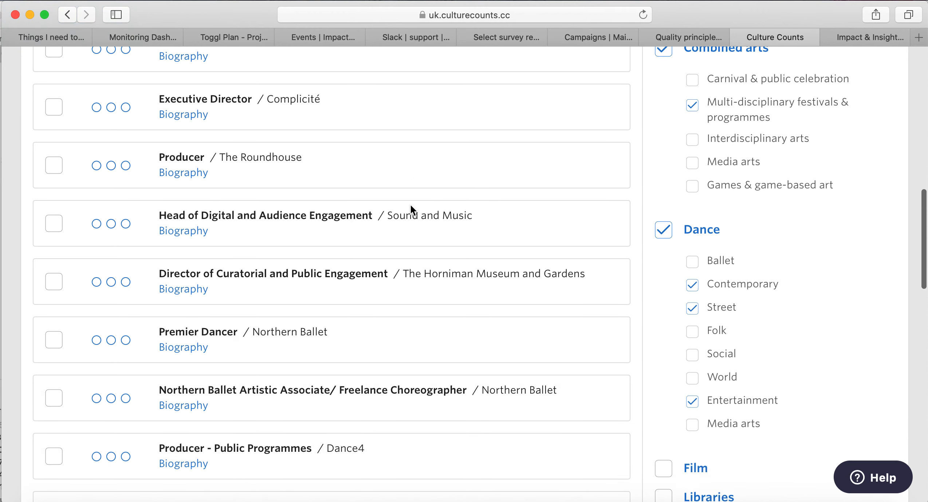
{"action": "scroll", "coordinate": [411, 205], "scroll_direction": "down", "scroll_amount": 14}
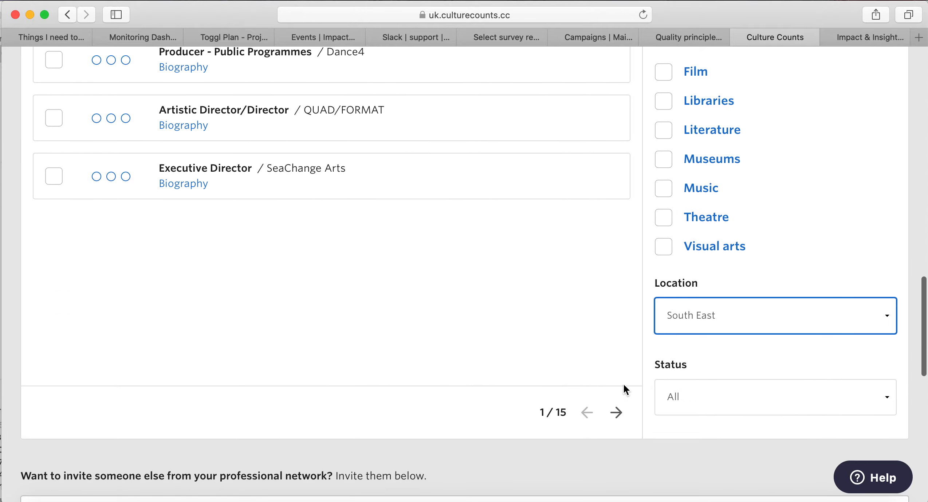
Move to page 2 of the peer assessor list and review it.
{"action": "left_click", "coordinate": [616, 412]}
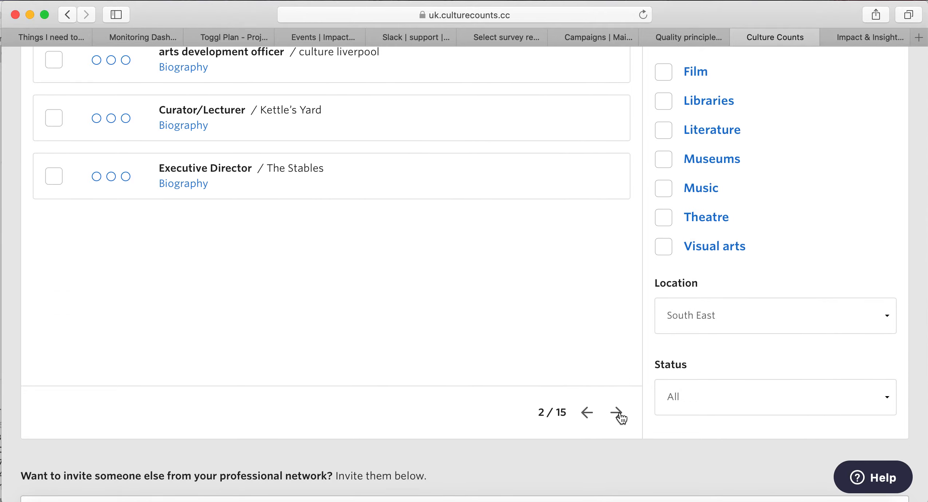
{"action": "scroll", "coordinate": [606, 337], "scroll_direction": "up", "scroll_amount": 6}
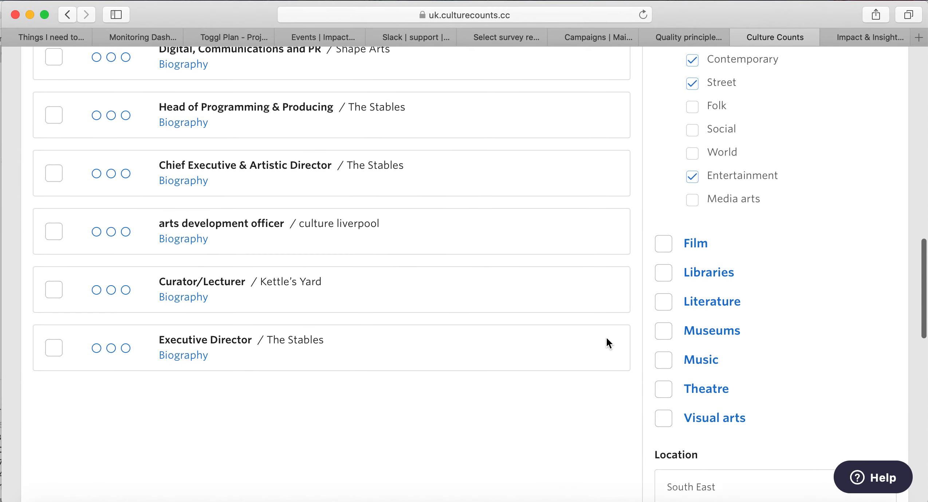
{"action": "scroll", "coordinate": [606, 337], "scroll_direction": "up", "scroll_amount": 3}
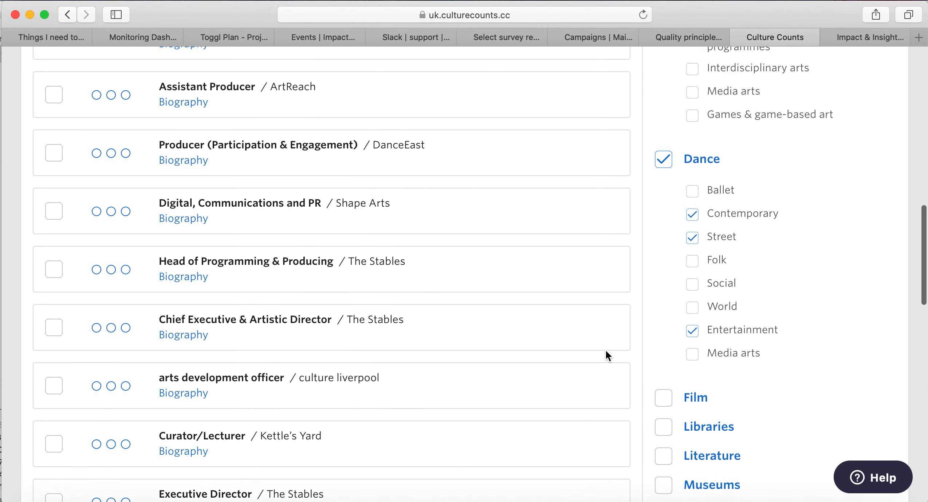
{"action": "scroll", "coordinate": [605, 351], "scroll_direction": "up", "scroll_amount": 5}
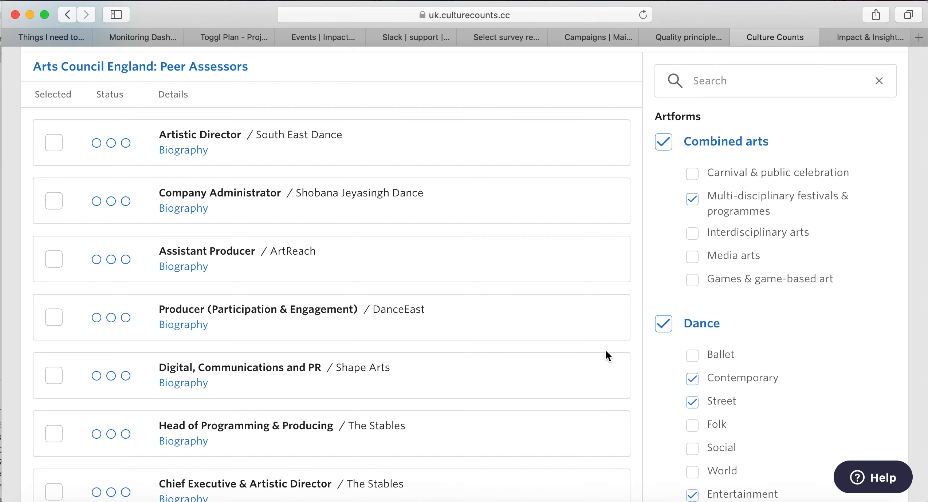
{"action": "scroll", "coordinate": [606, 353], "scroll_direction": "down", "scroll_amount": 6}
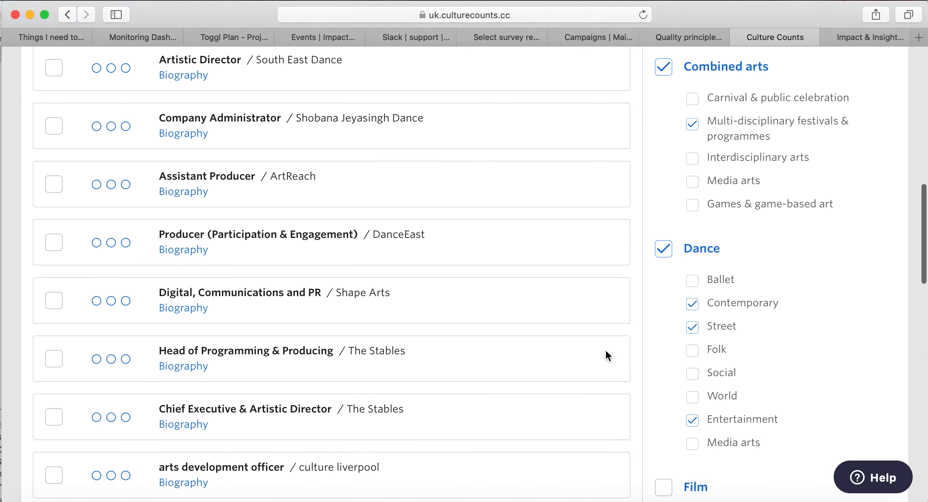
{"action": "scroll", "coordinate": [605, 355], "scroll_direction": "down", "scroll_amount": 9}
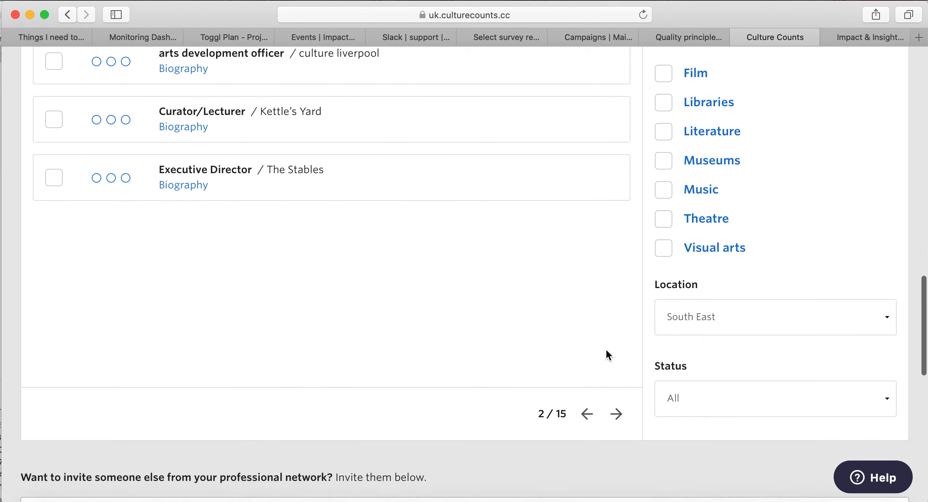
Move on to page 3 of 15 and scroll through its assessors.
{"action": "left_click", "coordinate": [616, 407]}
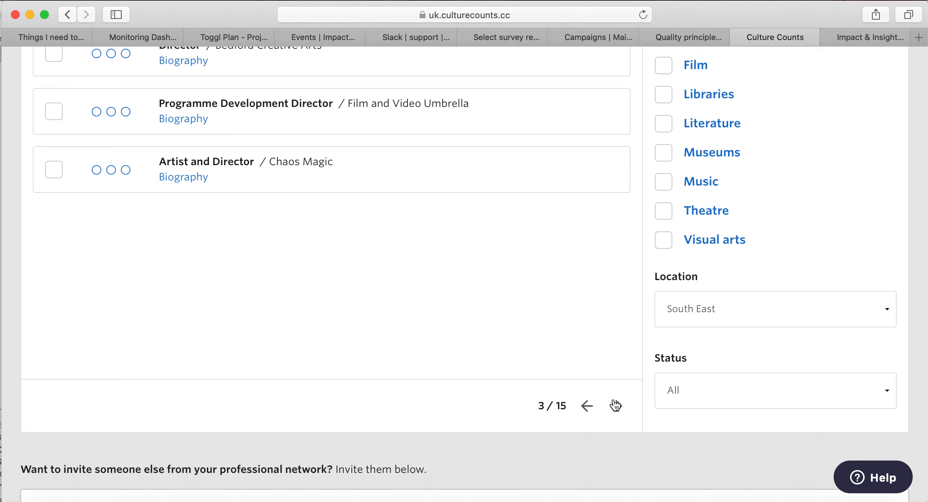
{"action": "scroll", "coordinate": [612, 365], "scroll_direction": "up", "scroll_amount": 3}
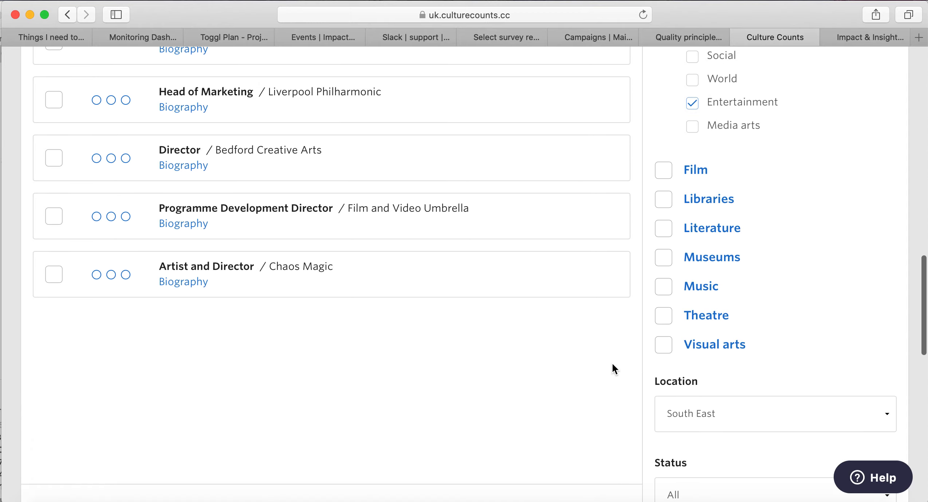
{"action": "scroll", "coordinate": [613, 366], "scroll_direction": "up", "scroll_amount": 3}
{"action": "scroll", "coordinate": [613, 369], "scroll_direction": "up", "scroll_amount": 2}
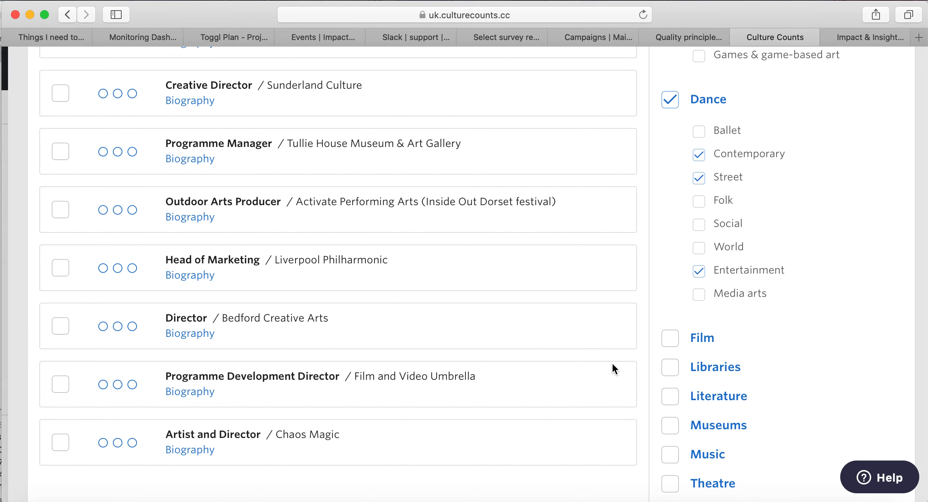
{"action": "scroll", "coordinate": [612, 365], "scroll_direction": "up", "scroll_amount": 1}
{"action": "scroll", "coordinate": [613, 365], "scroll_direction": "up", "scroll_amount": 5}
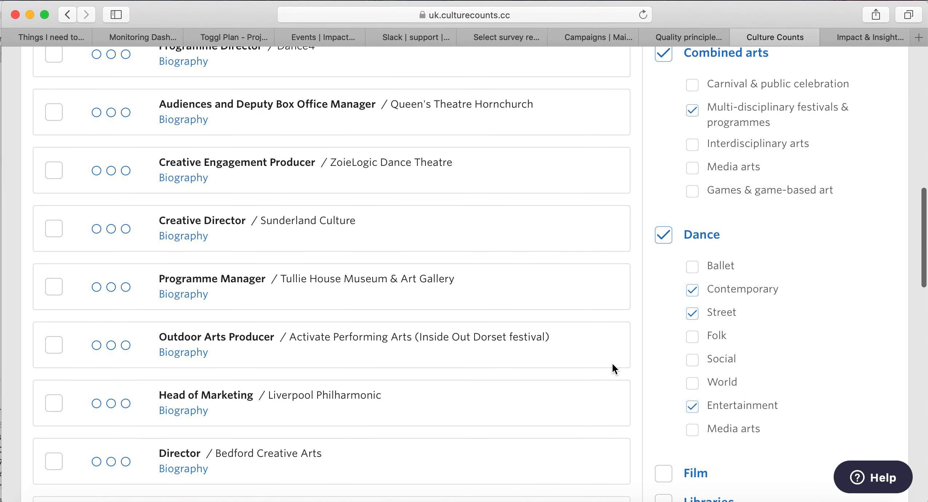
{"action": "scroll", "coordinate": [612, 365], "scroll_direction": "up", "scroll_amount": 3}
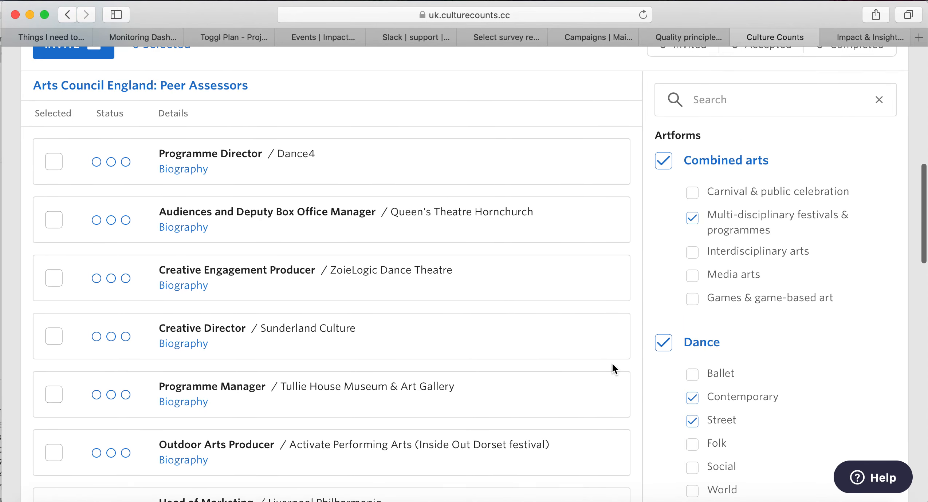
{"action": "scroll", "coordinate": [612, 365], "scroll_direction": "down", "scroll_amount": 1}
{"action": "scroll", "coordinate": [613, 365], "scroll_direction": "down", "scroll_amount": 6}
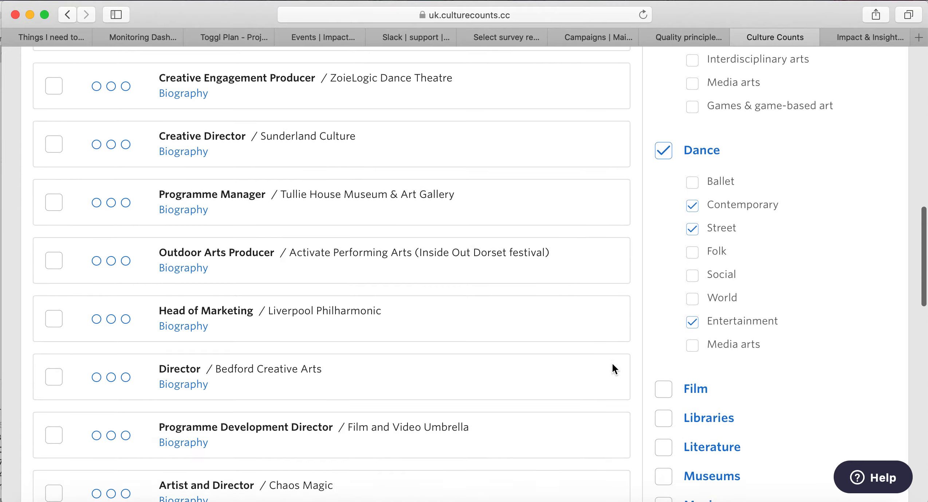
{"action": "scroll", "coordinate": [611, 363], "scroll_direction": "down", "scroll_amount": 1}
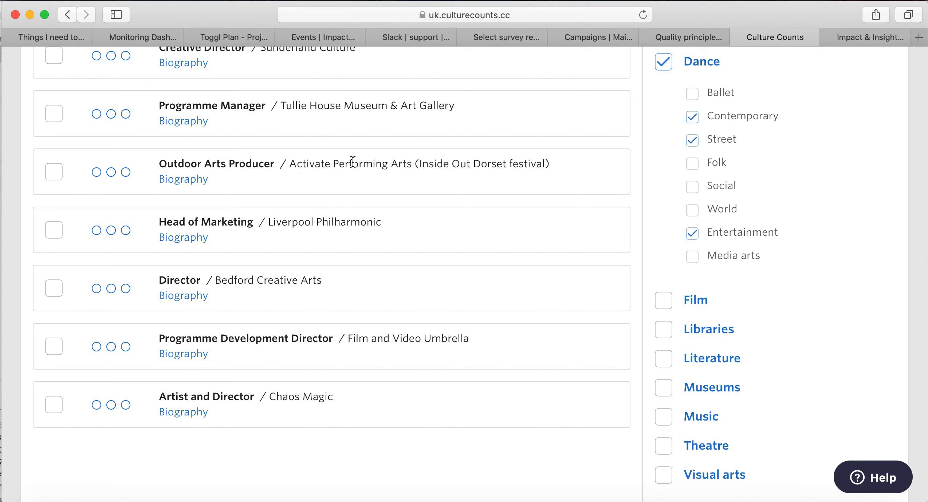
Read the Activate Performing Arts Outdoor Arts Producer's biography and select them as a peer assessor.
{"action": "left_click", "coordinate": [189, 182]}
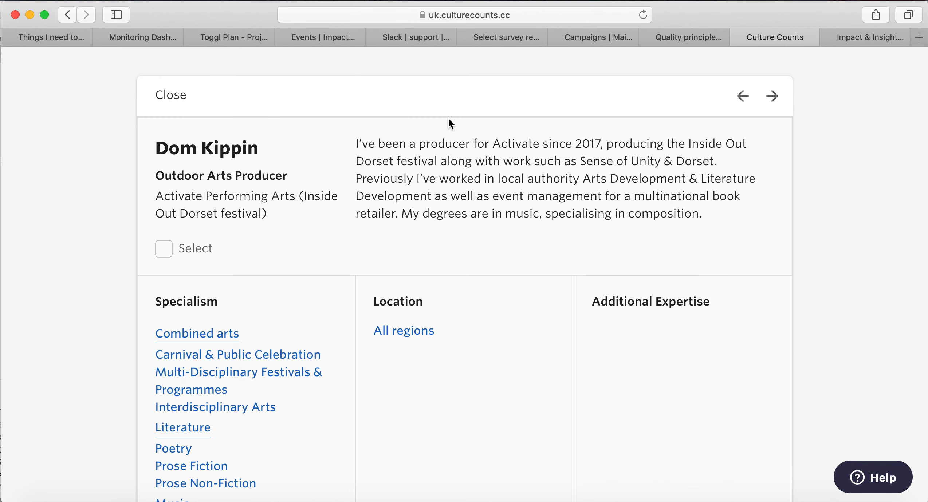
{"action": "scroll", "coordinate": [736, 257], "scroll_direction": "down", "scroll_amount": 2}
{"action": "scroll", "coordinate": [735, 257], "scroll_direction": "down", "scroll_amount": 2}
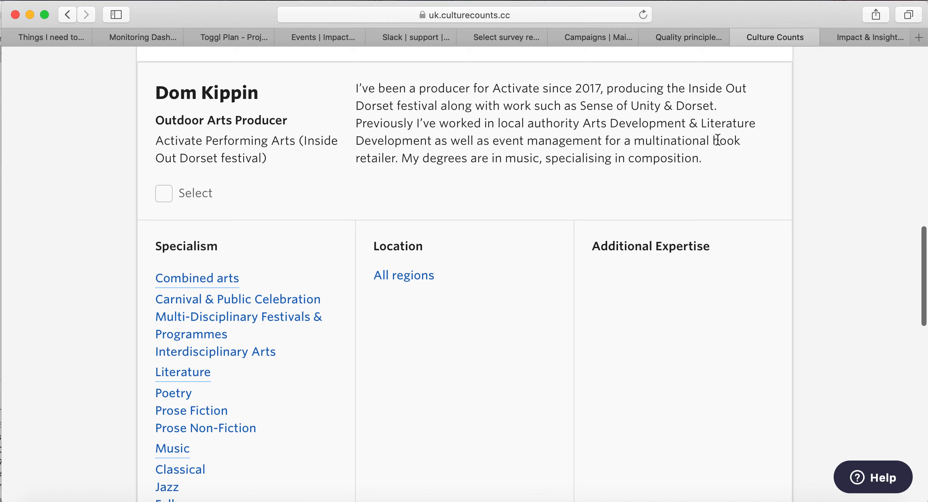
{"action": "scroll", "coordinate": [717, 140], "scroll_direction": "down", "scroll_amount": 5}
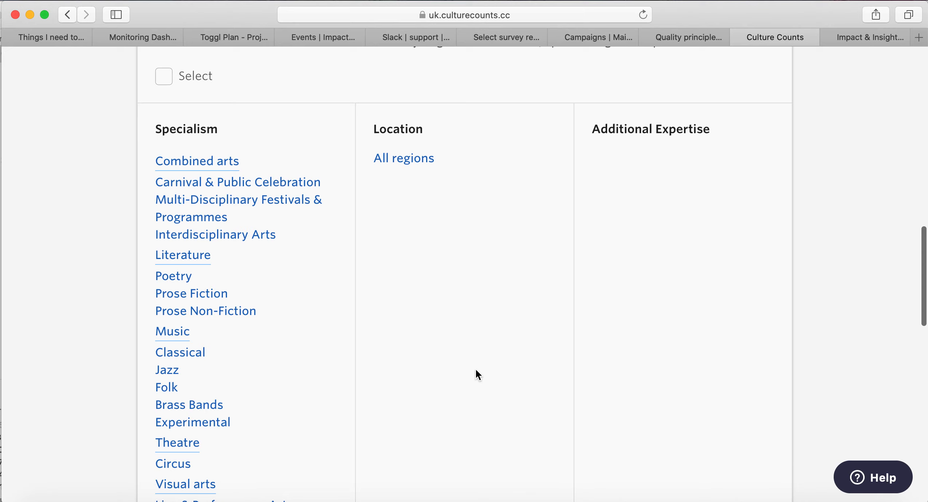
{"action": "scroll", "coordinate": [478, 375], "scroll_direction": "down", "scroll_amount": 3}
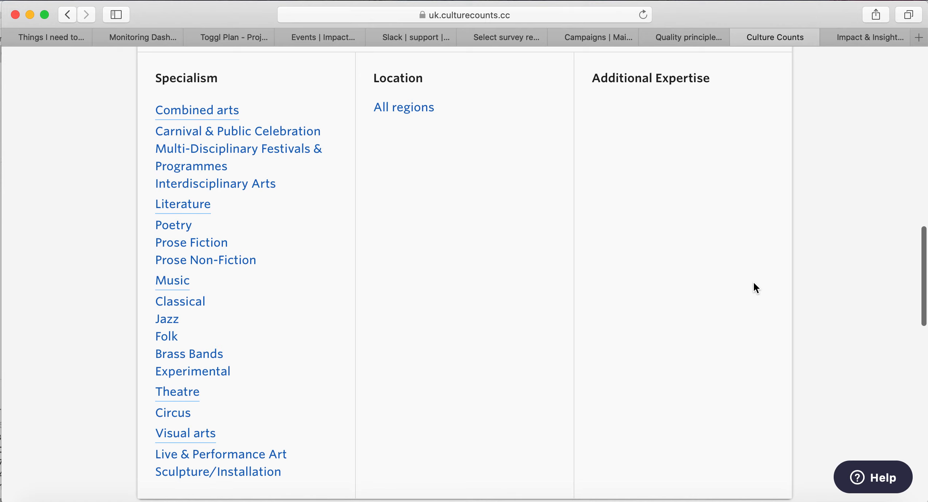
{"action": "scroll", "coordinate": [754, 283], "scroll_direction": "up", "scroll_amount": 10}
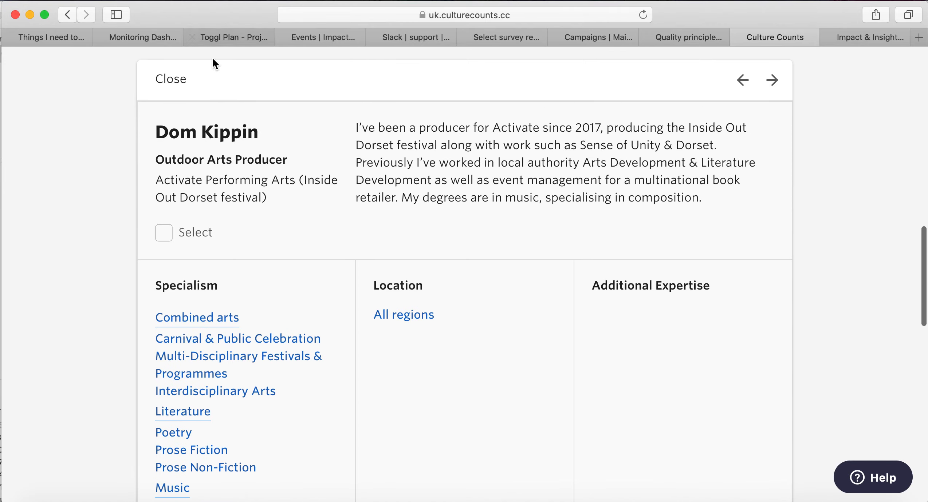
{"action": "left_click", "coordinate": [166, 235]}
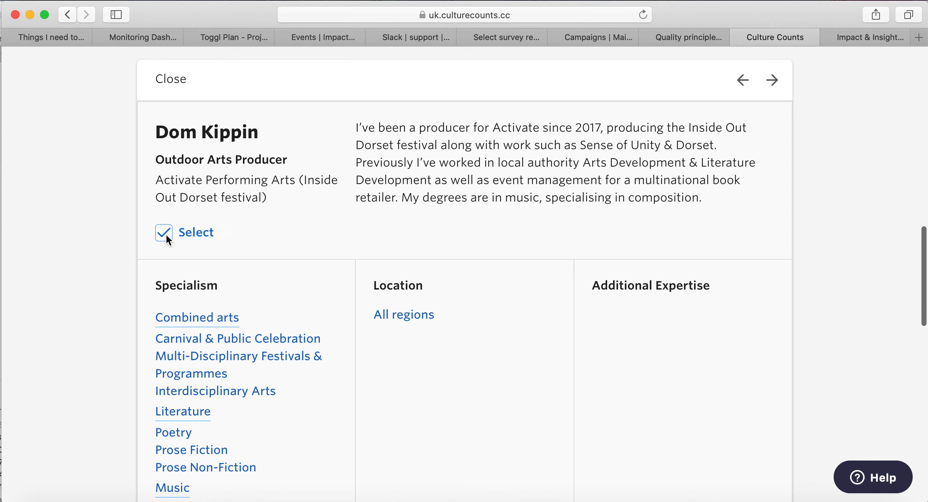
{"action": "left_click", "coordinate": [169, 79]}
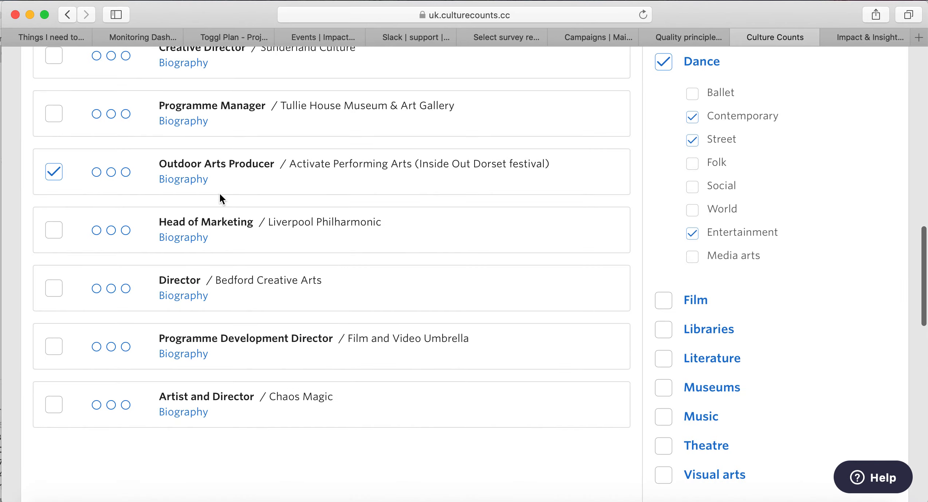
Select five more assessors: Dance4, Queen's Theatre Hornchurch, ZoieLogic, Sunderland Culture and Tullie House.
{"action": "scroll", "coordinate": [114, 205], "scroll_direction": "up", "scroll_amount": 10}
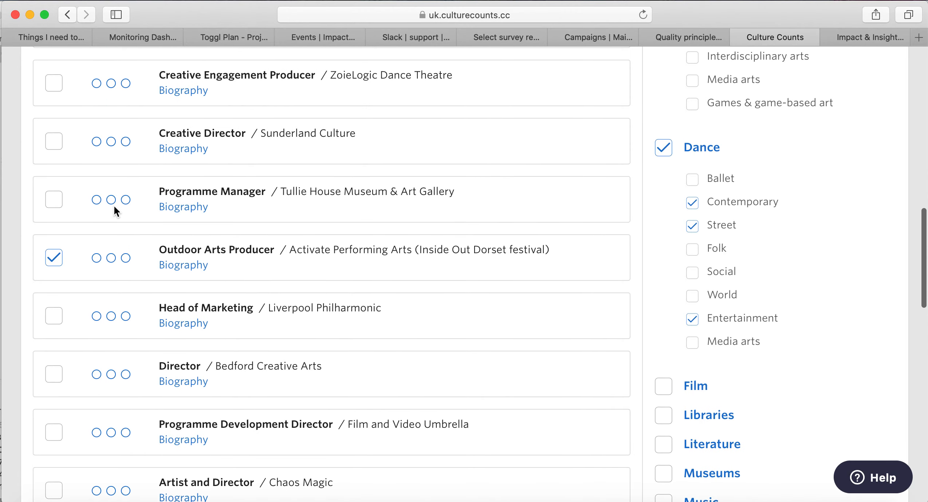
{"action": "scroll", "coordinate": [114, 205], "scroll_direction": "up", "scroll_amount": 2}
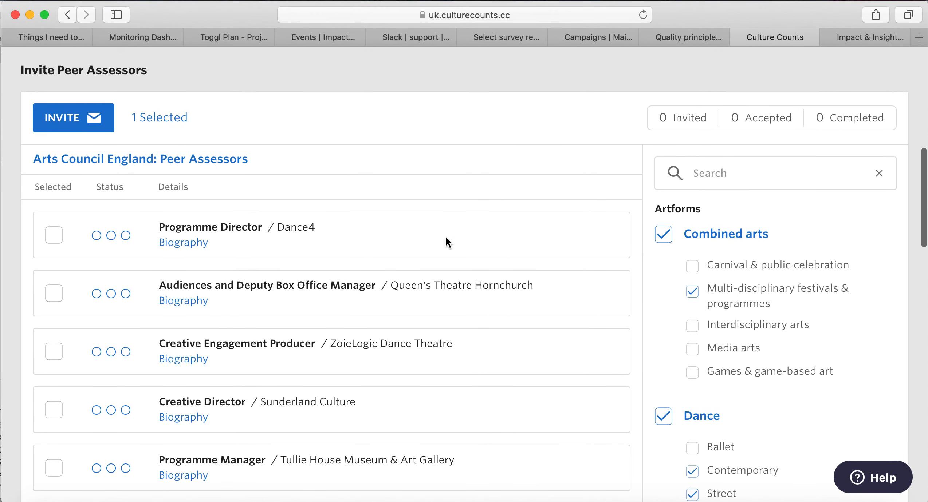
{"action": "left_click", "coordinate": [52, 238]}
{"action": "left_click", "coordinate": [53, 293]}
{"action": "left_click", "coordinate": [54, 351]}
{"action": "scroll", "coordinate": [126, 335], "scroll_direction": "down", "scroll_amount": 2}
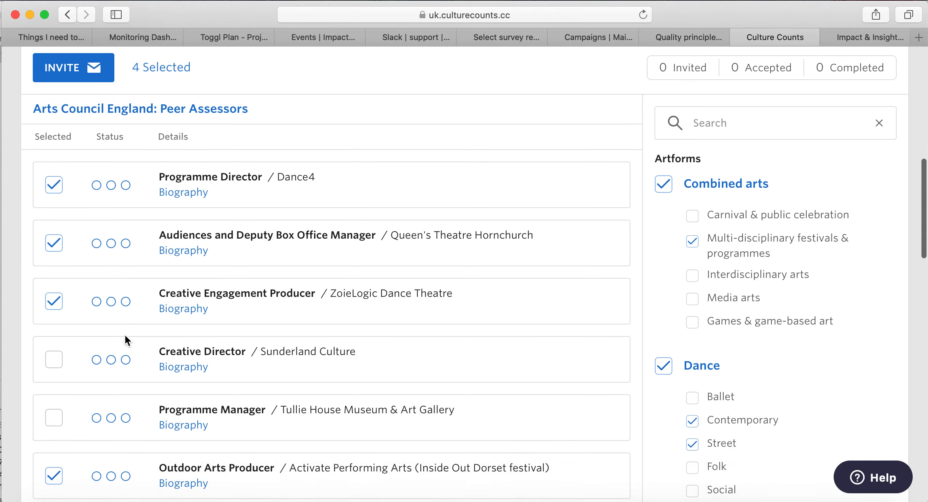
{"action": "left_click", "coordinate": [61, 362]}
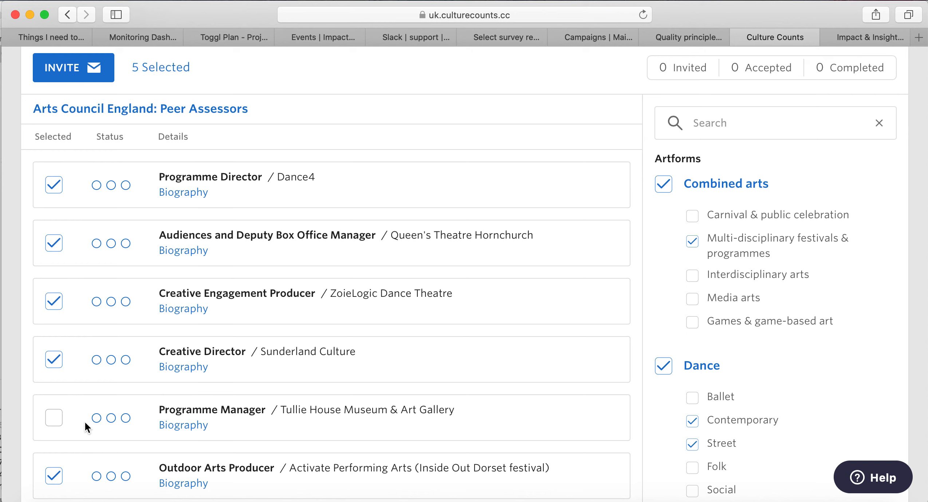
{"action": "left_click", "coordinate": [54, 417]}
Open the invitation email for the 6 selected peer assessors.
{"action": "scroll", "coordinate": [556, 365], "scroll_direction": "down", "scroll_amount": 1}
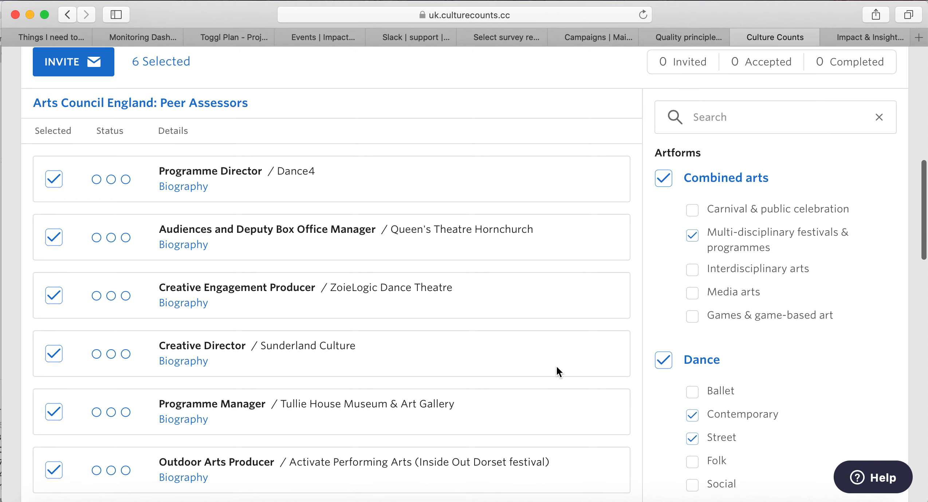
{"action": "scroll", "coordinate": [556, 365], "scroll_direction": "down", "scroll_amount": 3}
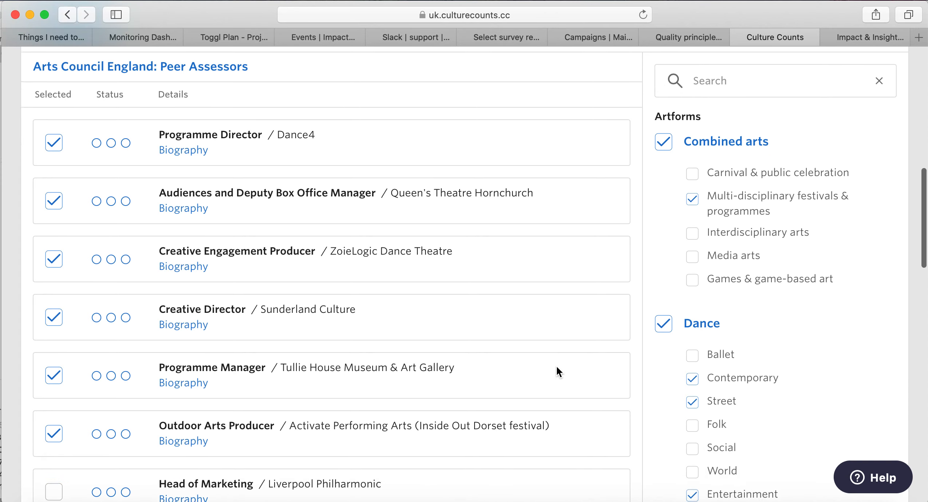
{"action": "scroll", "coordinate": [556, 365], "scroll_direction": "up", "scroll_amount": 4}
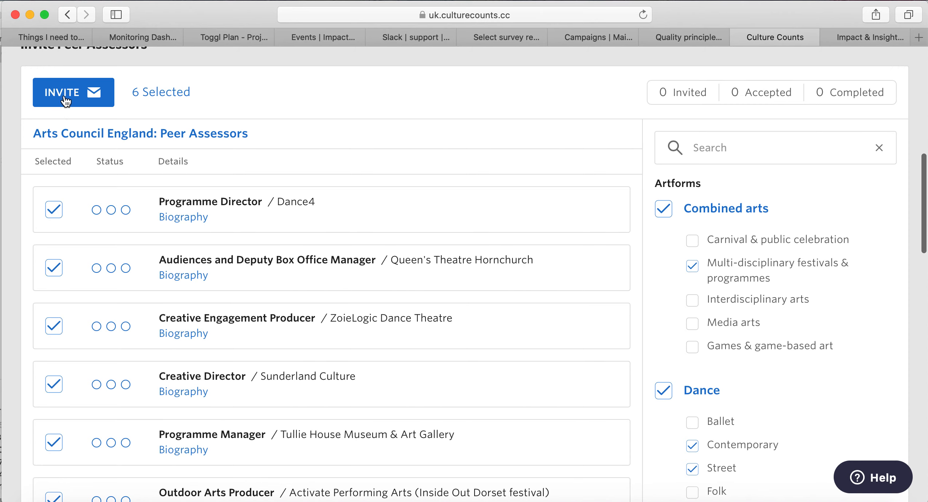
{"action": "left_click", "coordinate": [64, 94]}
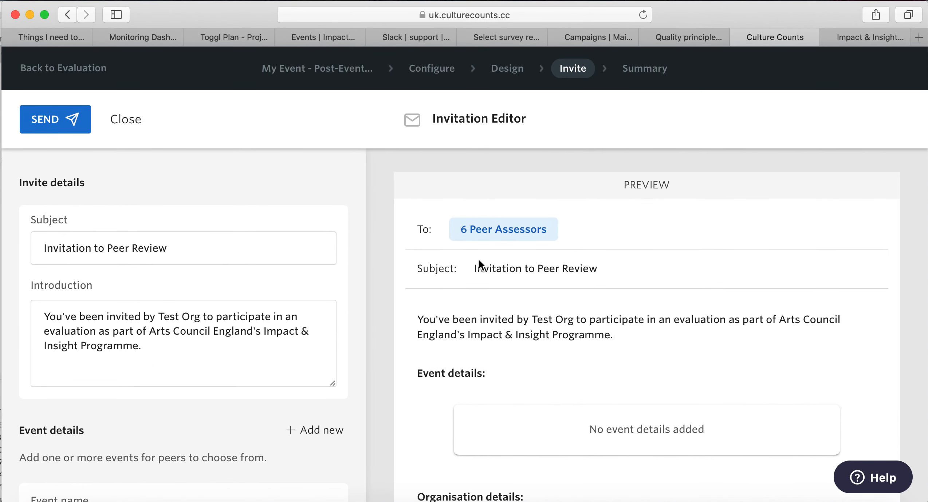
{"action": "scroll", "coordinate": [479, 260], "scroll_direction": "down", "scroll_amount": 2}
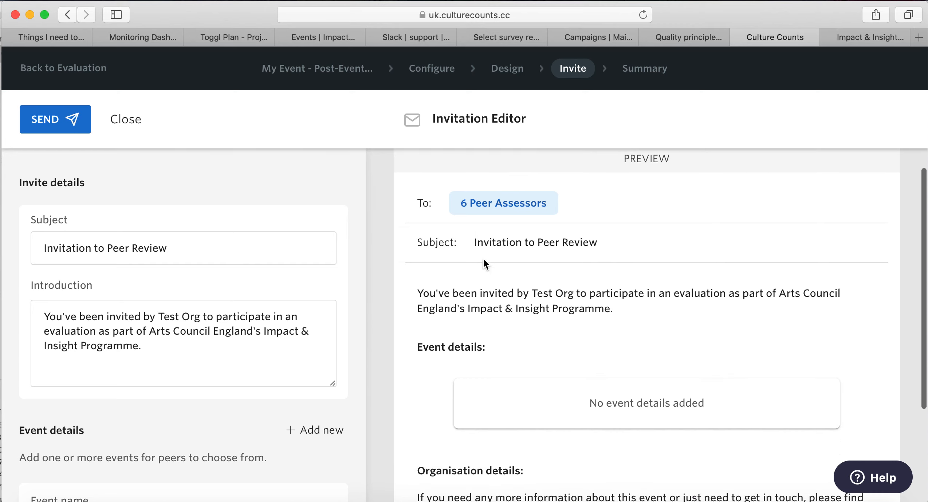
{"action": "left_click", "coordinate": [215, 244]}
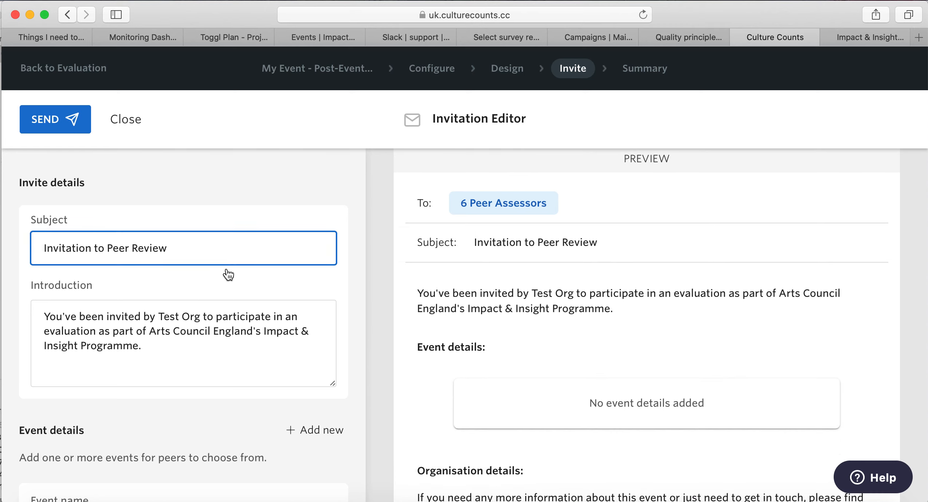
{"action": "left_click", "coordinate": [200, 342]}
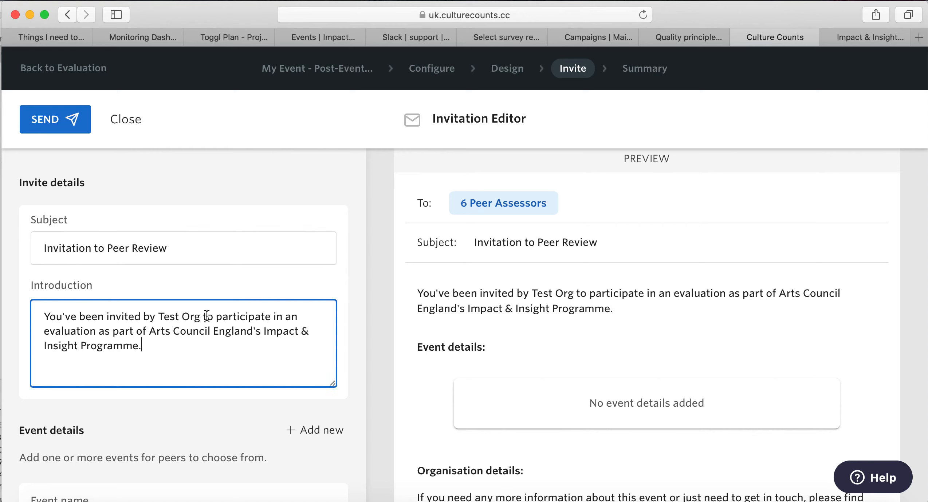
{"action": "left_click", "coordinate": [198, 247]}
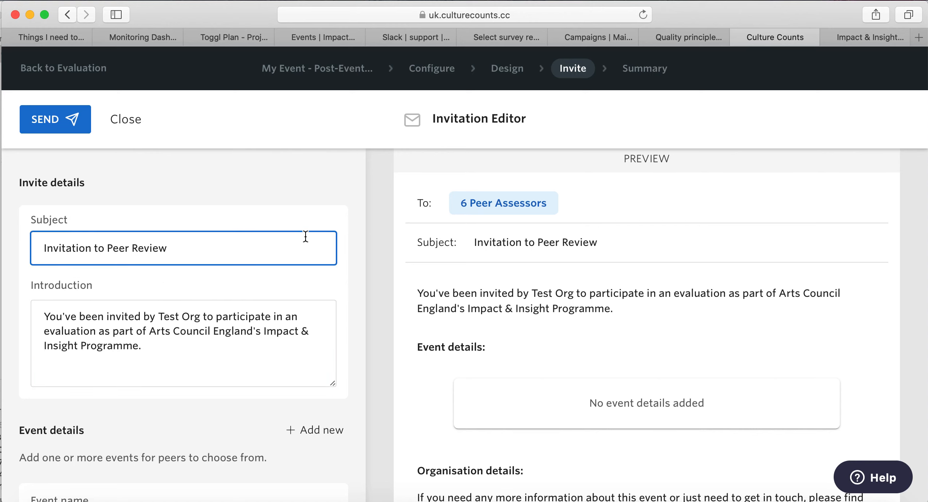
{"action": "scroll", "coordinate": [288, 356], "scroll_direction": "down", "scroll_amount": 5}
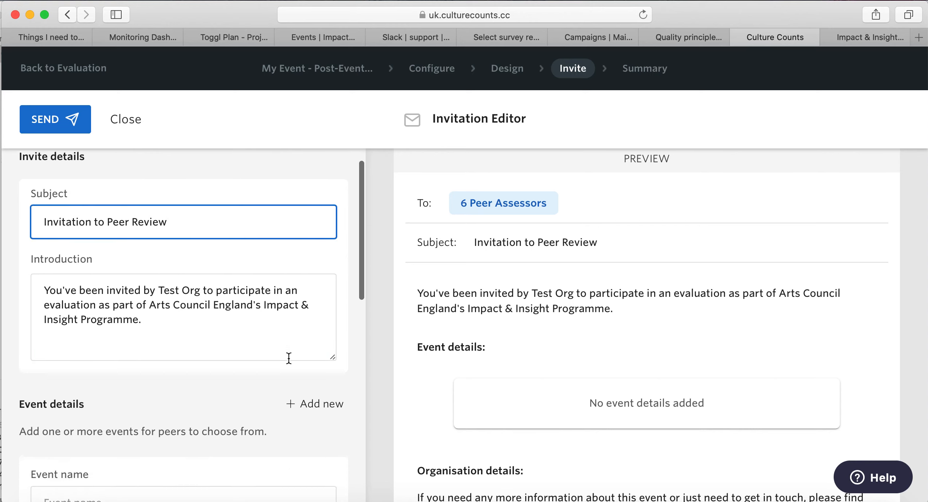
{"action": "scroll", "coordinate": [289, 358], "scroll_direction": "down", "scroll_amount": 3}
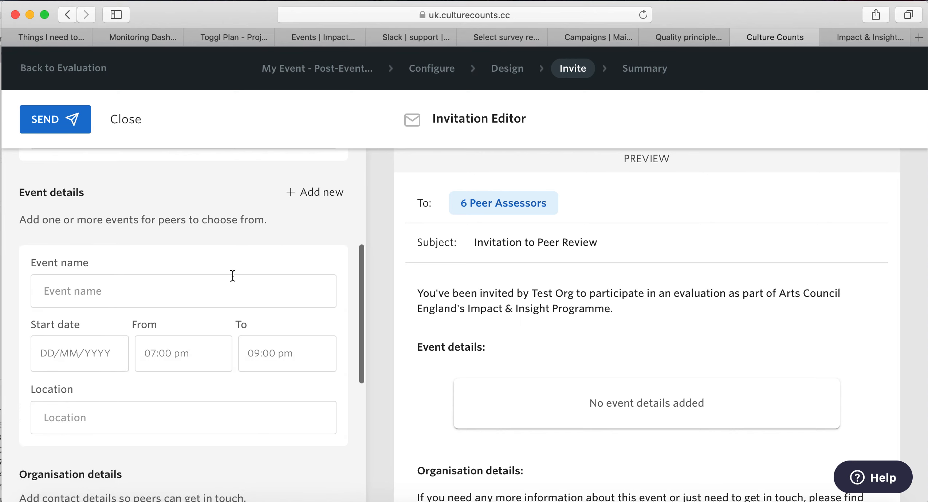
{"action": "scroll", "coordinate": [195, 360], "scroll_direction": "down", "scroll_amount": 7}
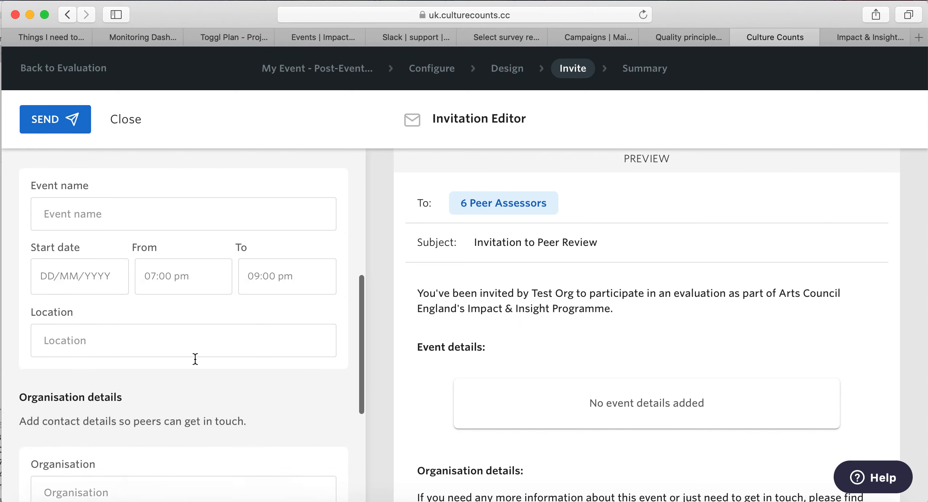
{"action": "scroll", "coordinate": [195, 360], "scroll_direction": "down", "scroll_amount": 2}
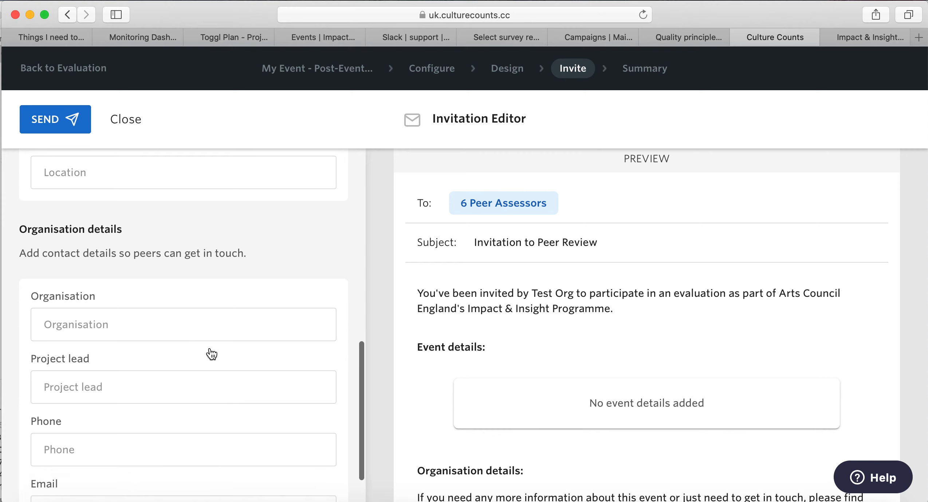
{"action": "scroll", "coordinate": [201, 458], "scroll_direction": "down", "scroll_amount": 2}
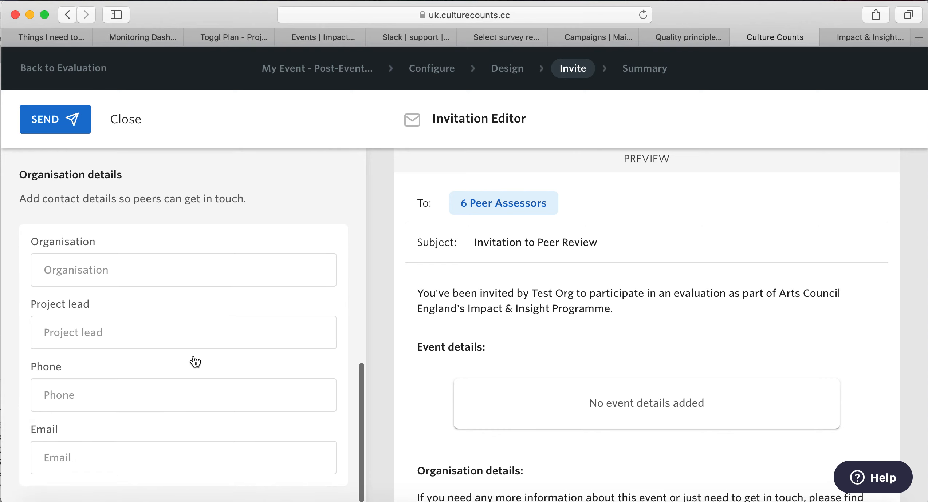
{"action": "scroll", "coordinate": [533, 456], "scroll_direction": "down", "scroll_amount": 2}
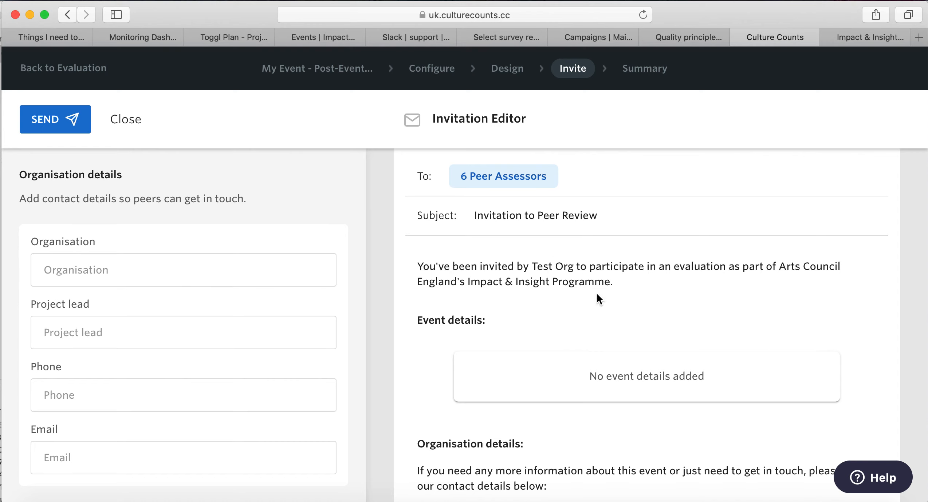
{"action": "scroll", "coordinate": [781, 439], "scroll_direction": "down", "scroll_amount": 5}
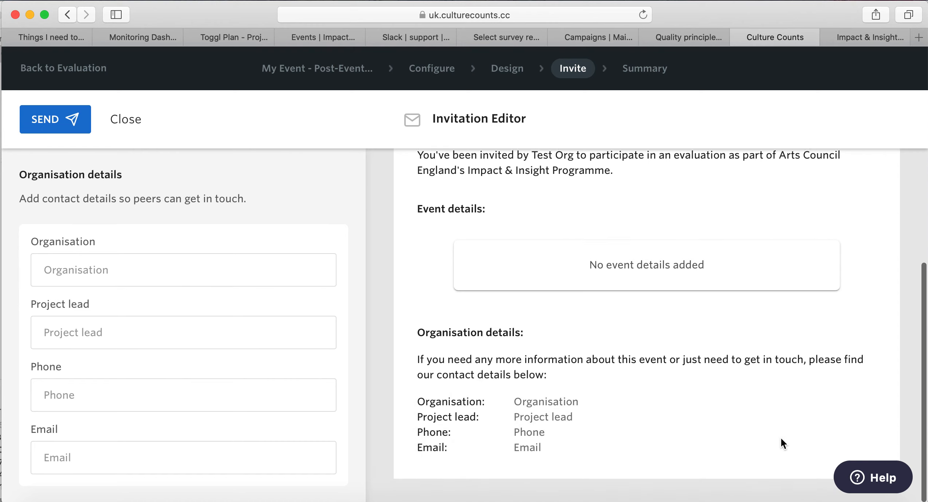
{"action": "scroll", "coordinate": [781, 437], "scroll_direction": "up", "scroll_amount": 6}
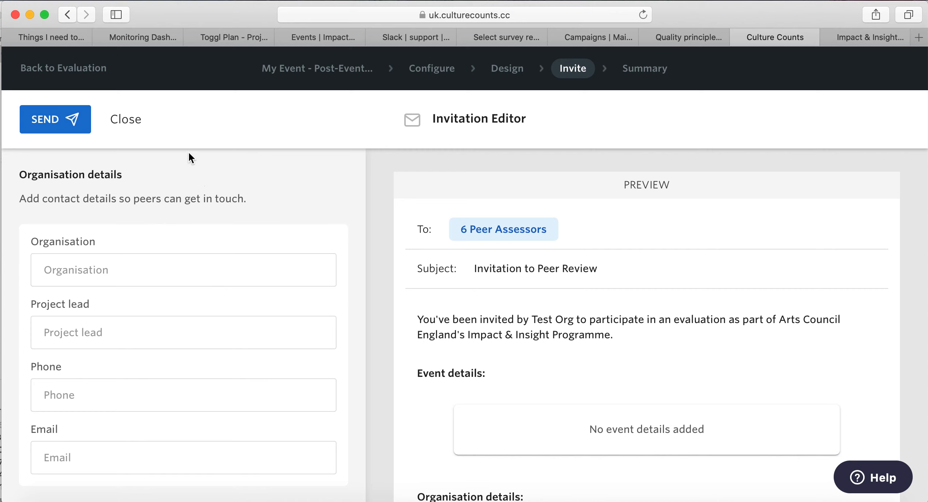
Close the Invitation Editor unsent and scroll down to the email invite box.
{"action": "left_click", "coordinate": [135, 121]}
{"action": "scroll", "coordinate": [536, 321], "scroll_direction": "down", "scroll_amount": 6}
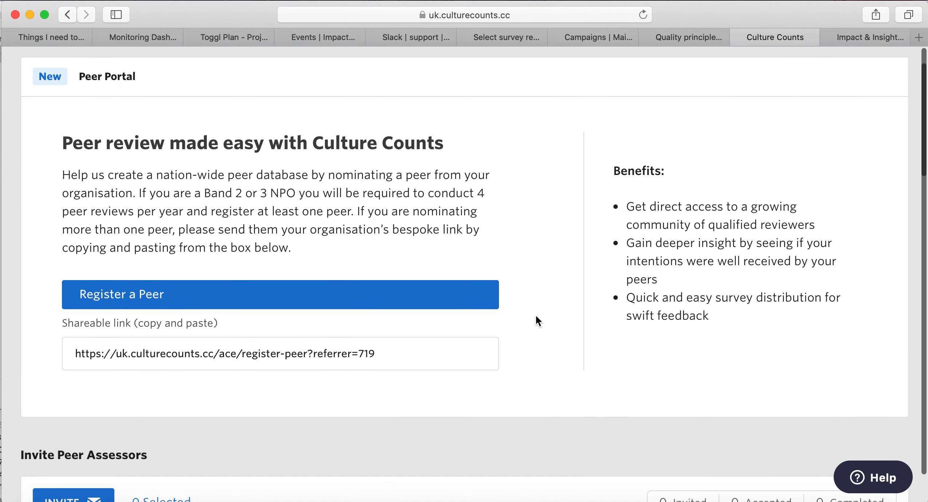
{"action": "scroll", "coordinate": [535, 317], "scroll_direction": "down", "scroll_amount": 7}
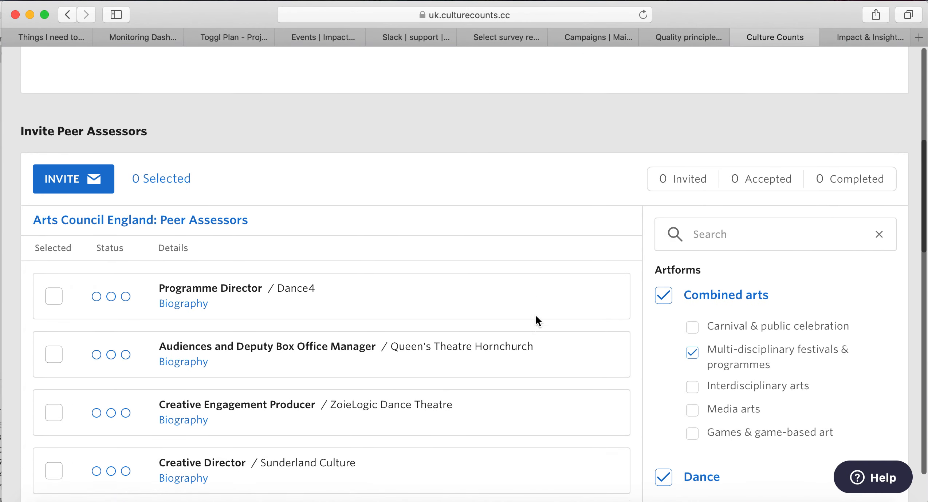
{"action": "scroll", "coordinate": [535, 320], "scroll_direction": "down", "scroll_amount": 4}
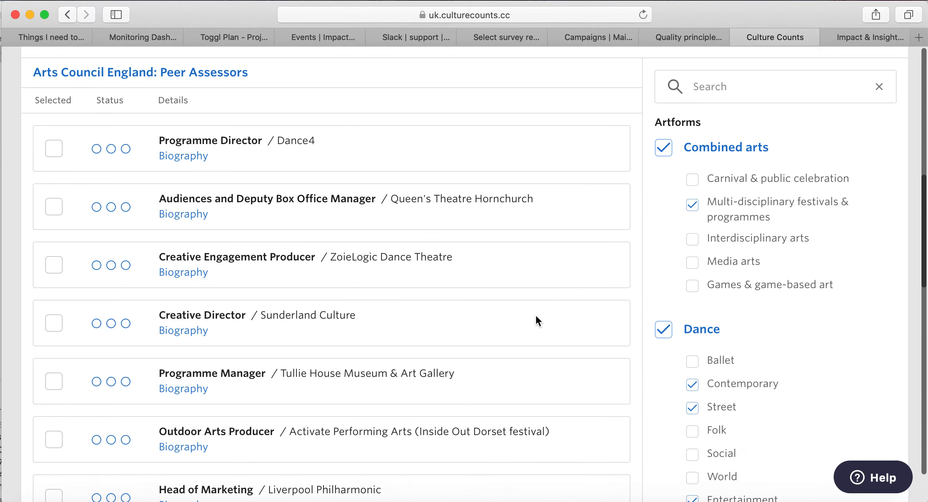
{"action": "scroll", "coordinate": [535, 316], "scroll_direction": "down", "scroll_amount": 1}
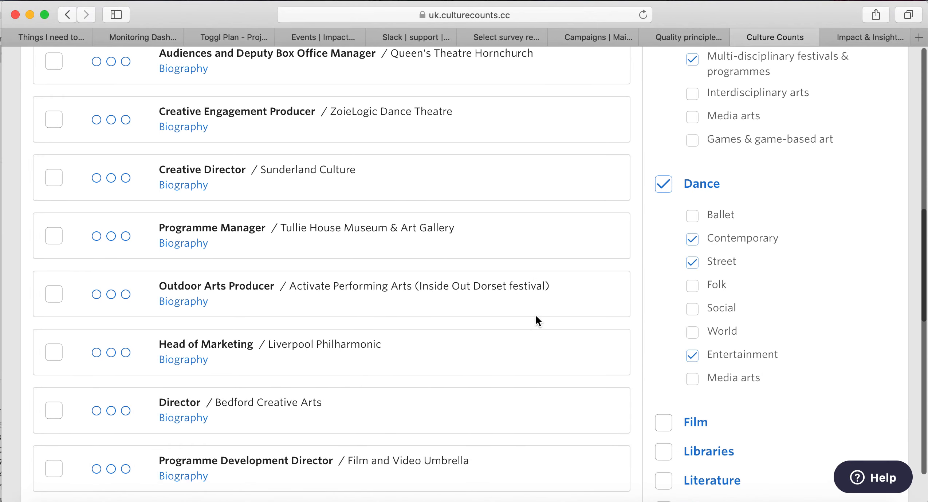
{"action": "scroll", "coordinate": [535, 315], "scroll_direction": "down", "scroll_amount": 3}
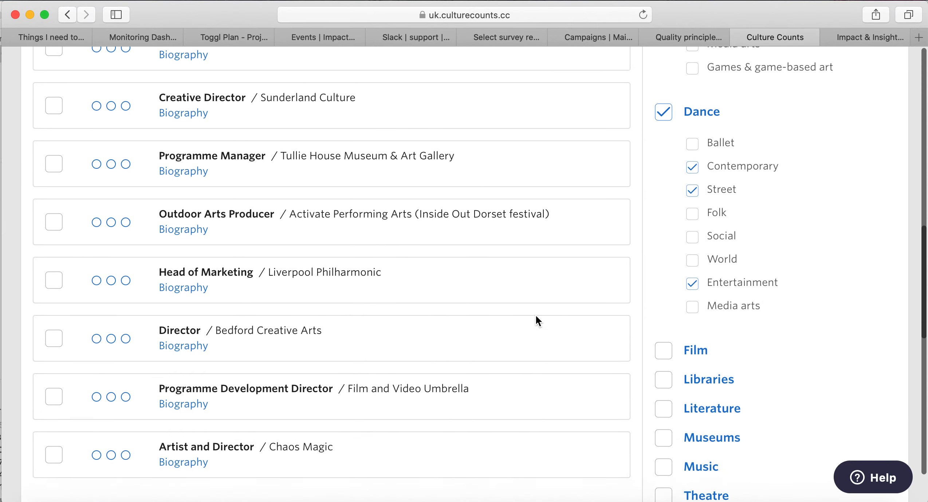
{"action": "scroll", "coordinate": [536, 317], "scroll_direction": "down", "scroll_amount": 6}
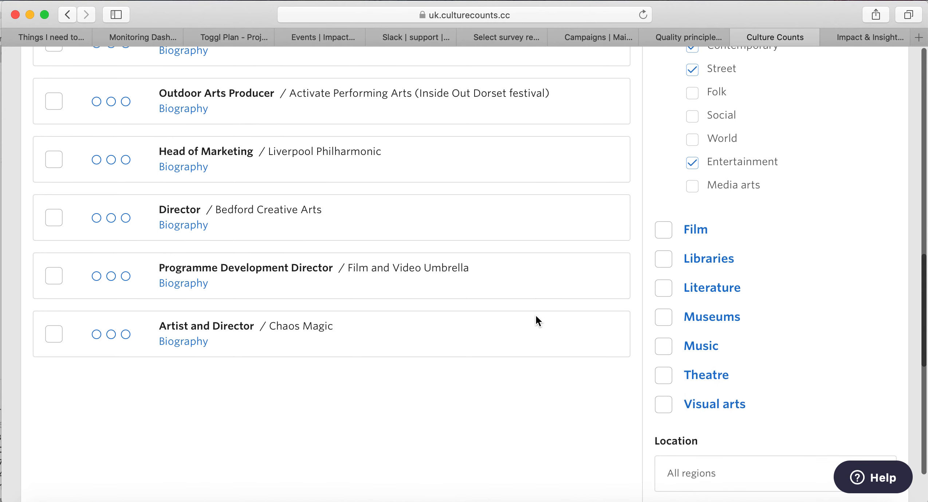
{"action": "scroll", "coordinate": [536, 318], "scroll_direction": "down", "scroll_amount": 5}
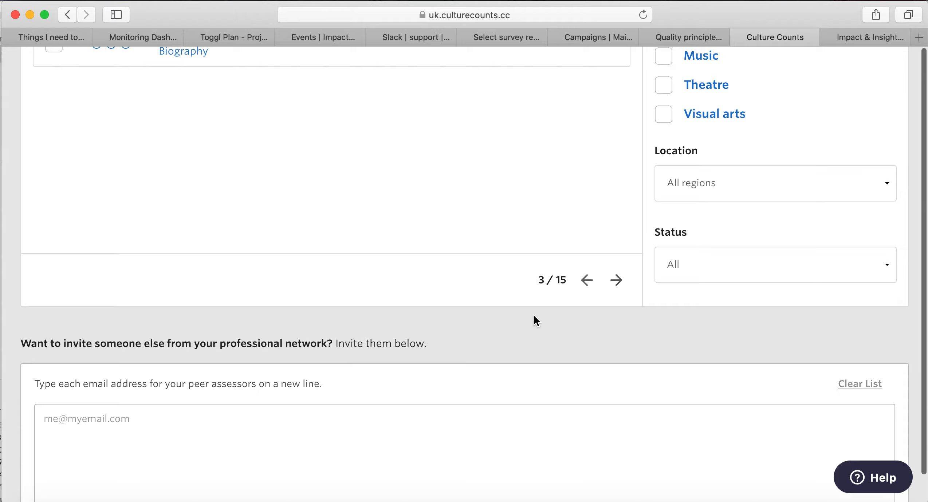
{"action": "scroll", "coordinate": [534, 318], "scroll_direction": "down", "scroll_amount": 5}
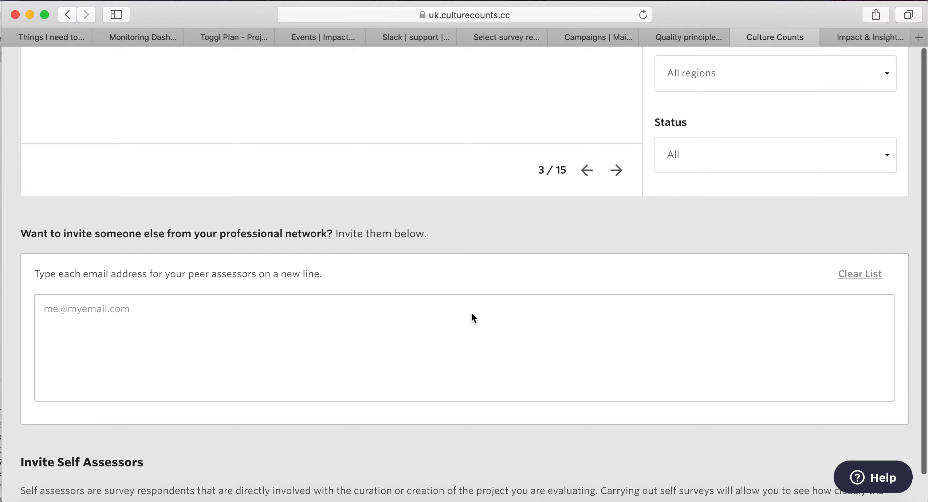
Add the external peer assessor's e-mail address to the peer invite list.
{"action": "scroll", "coordinate": [383, 317], "scroll_direction": "down", "scroll_amount": 2}
{"action": "left_click", "coordinate": [393, 297]}
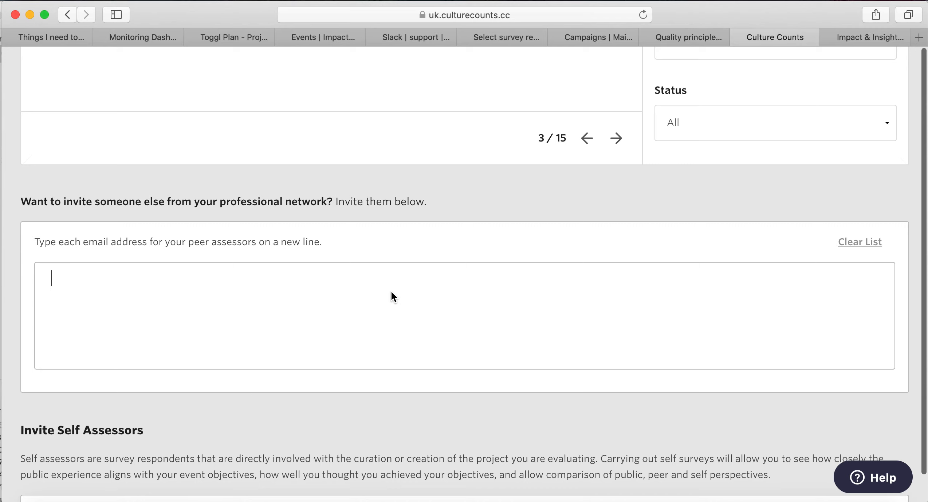
{"action": "type", "text": "external@peer.com"}
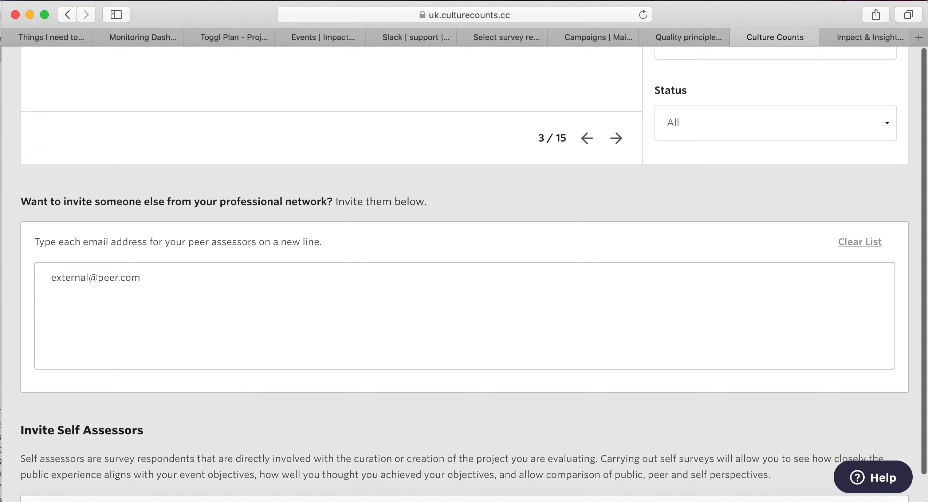
{"action": "key", "text": "Return"}
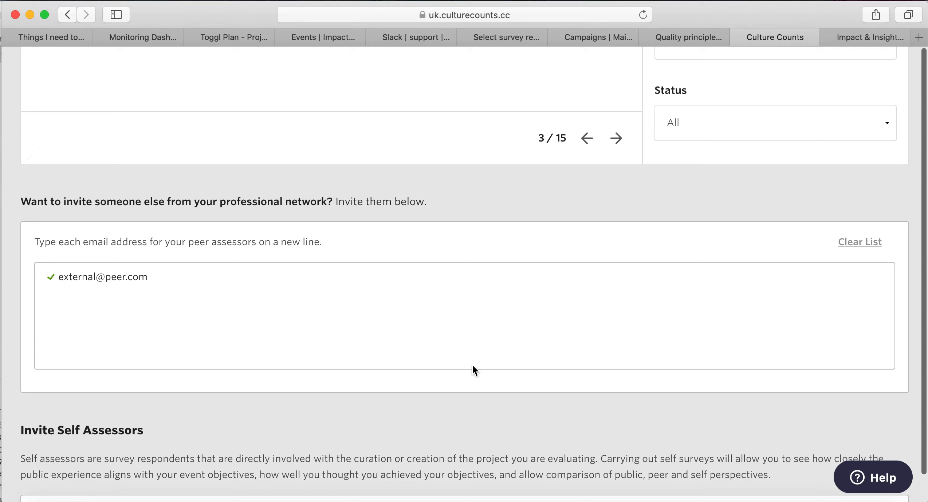
{"action": "scroll", "coordinate": [472, 366], "scroll_direction": "down", "scroll_amount": 1}
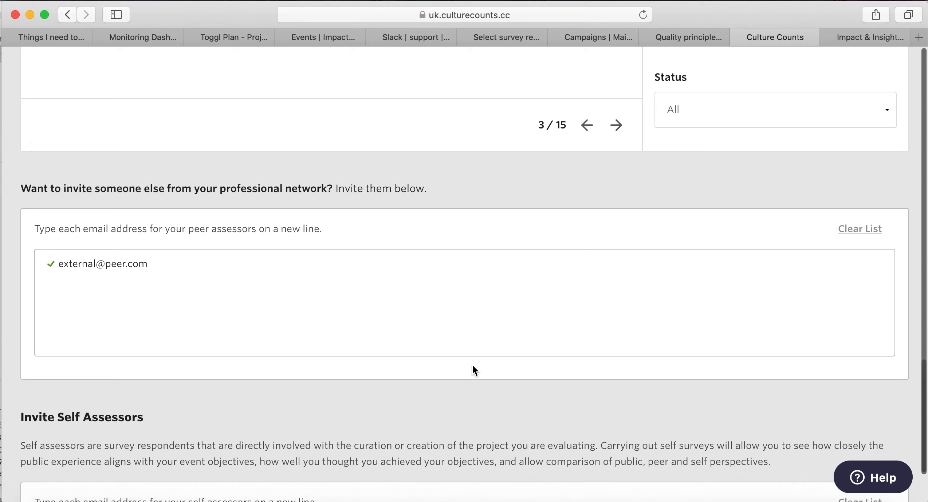
{"action": "scroll", "coordinate": [472, 365], "scroll_direction": "down", "scroll_amount": 4}
{"action": "scroll", "coordinate": [473, 365], "scroll_direction": "down", "scroll_amount": 6}
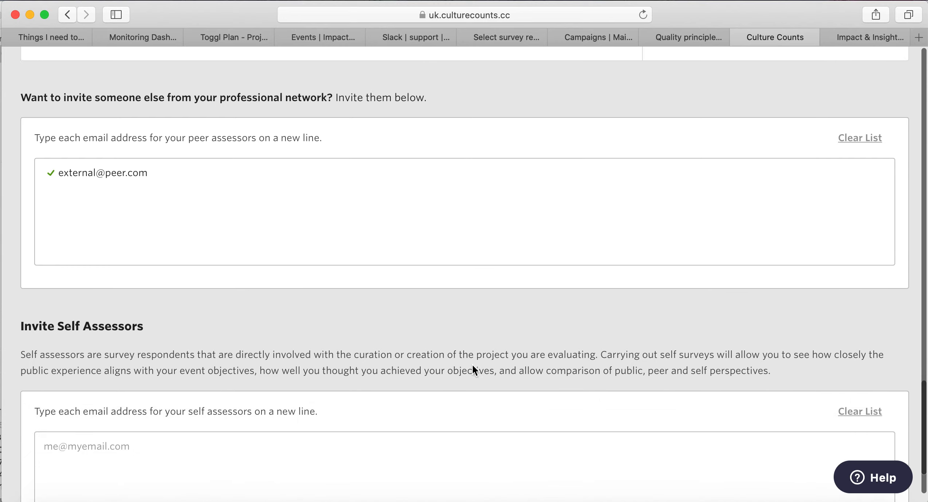
{"action": "scroll", "coordinate": [472, 363], "scroll_direction": "down", "scroll_amount": 3}
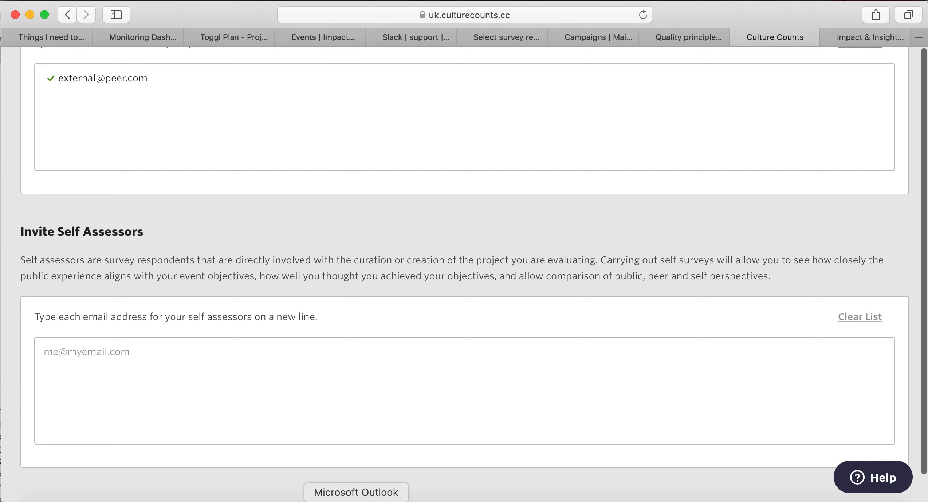
Enter the self assessor's e-mail address in the Invite Self Assessors box.
{"action": "left_click", "coordinate": [293, 351]}
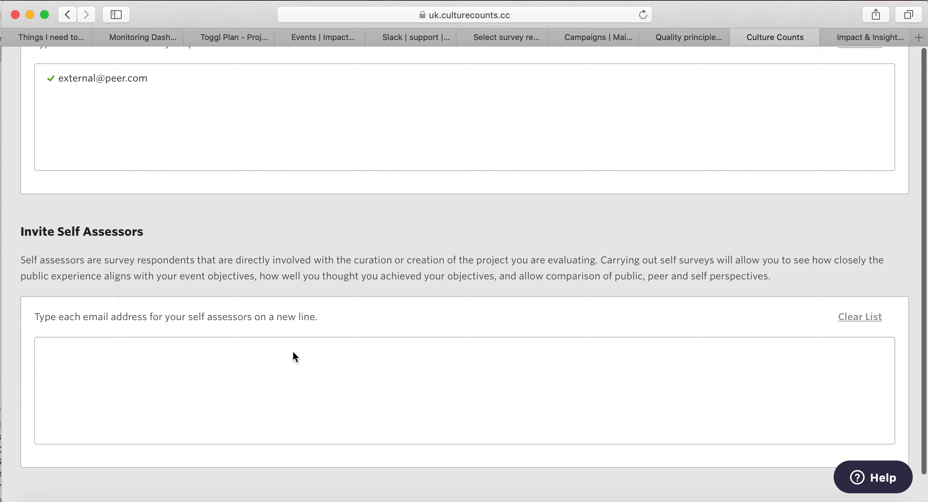
{"action": "key", "text": "Return"}
{"action": "scroll", "coordinate": [377, 149], "scroll_direction": "up", "scroll_amount": 1}
{"action": "scroll", "coordinate": [362, 382], "scroll_direction": "down", "scroll_amount": 5}
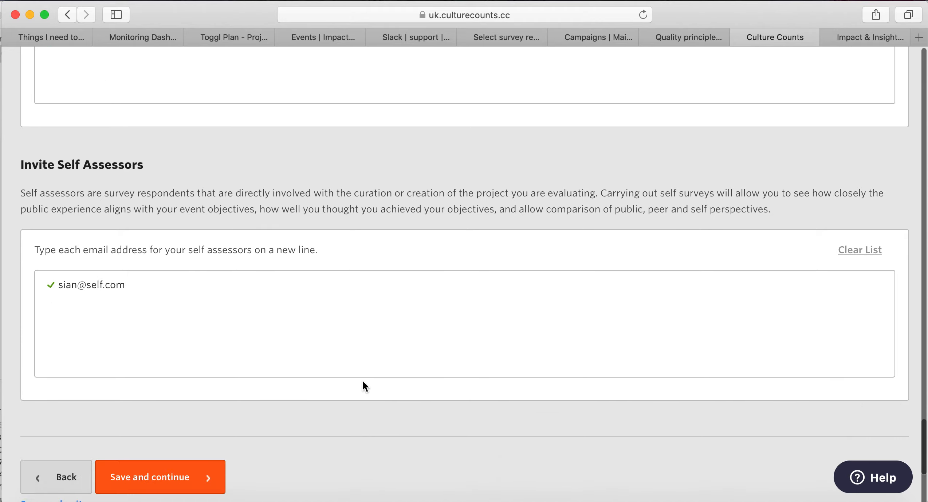
Save and continue, then review the Summary's survey links and unique peer and self-assessor links.
{"action": "left_click", "coordinate": [169, 458]}
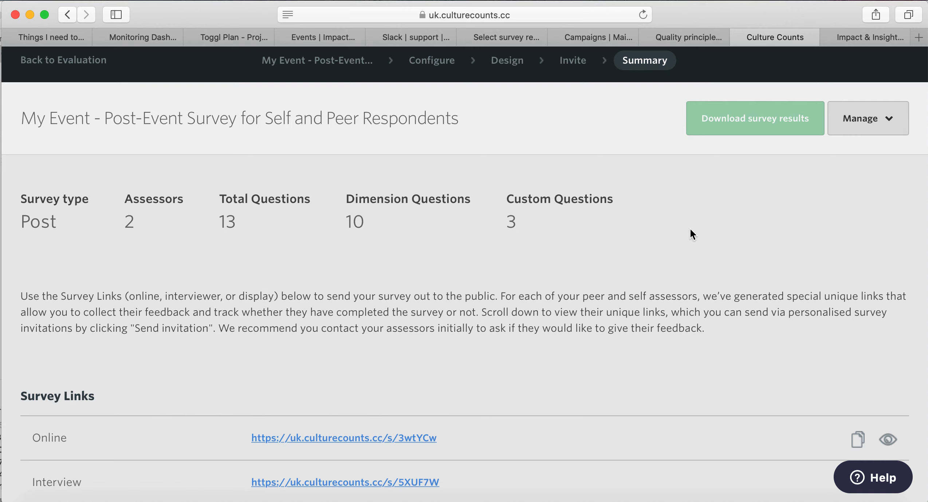
{"action": "scroll", "coordinate": [690, 230], "scroll_direction": "down", "scroll_amount": 5}
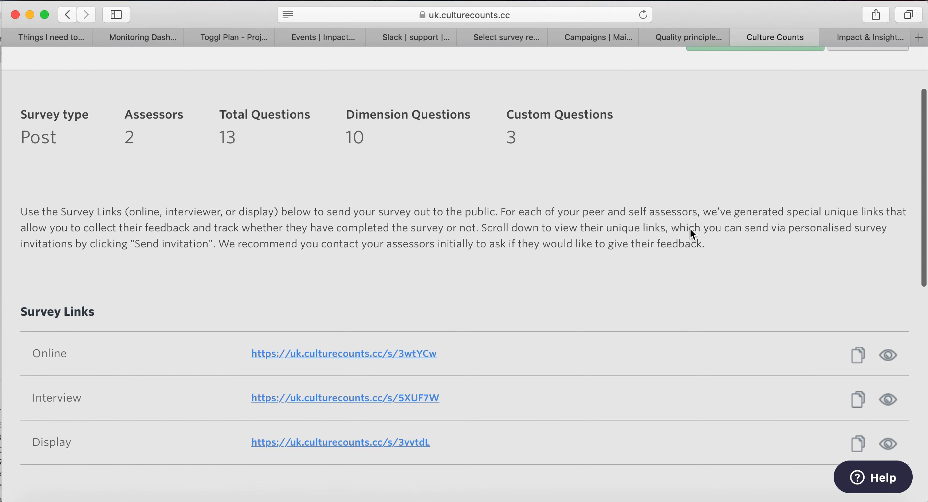
{"action": "scroll", "coordinate": [690, 230], "scroll_direction": "down", "scroll_amount": 2}
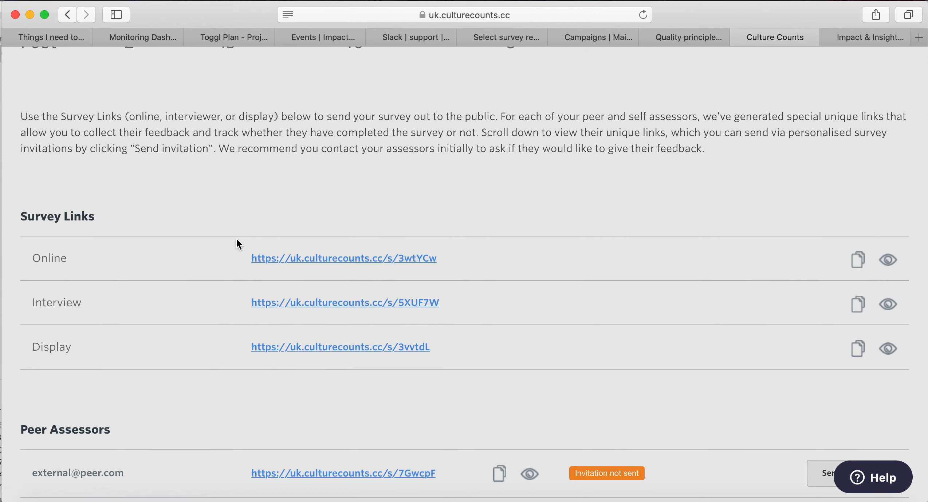
{"action": "scroll", "coordinate": [763, 240], "scroll_direction": "down", "scroll_amount": 3}
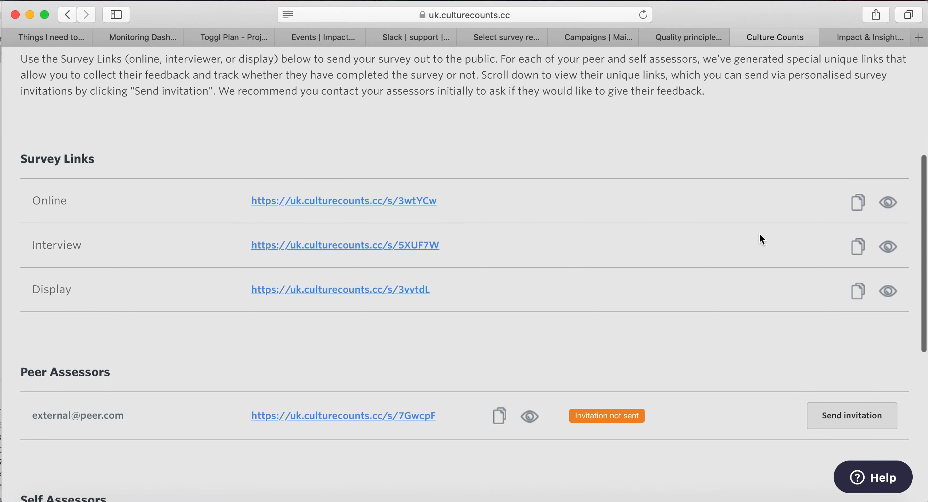
{"action": "scroll", "coordinate": [761, 237], "scroll_direction": "down", "scroll_amount": 5}
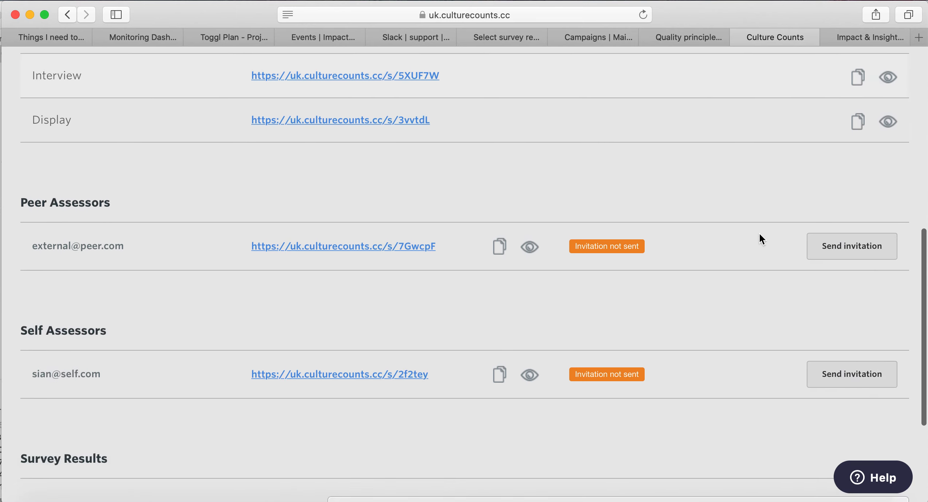
{"action": "scroll", "coordinate": [760, 237], "scroll_direction": "down", "scroll_amount": 2}
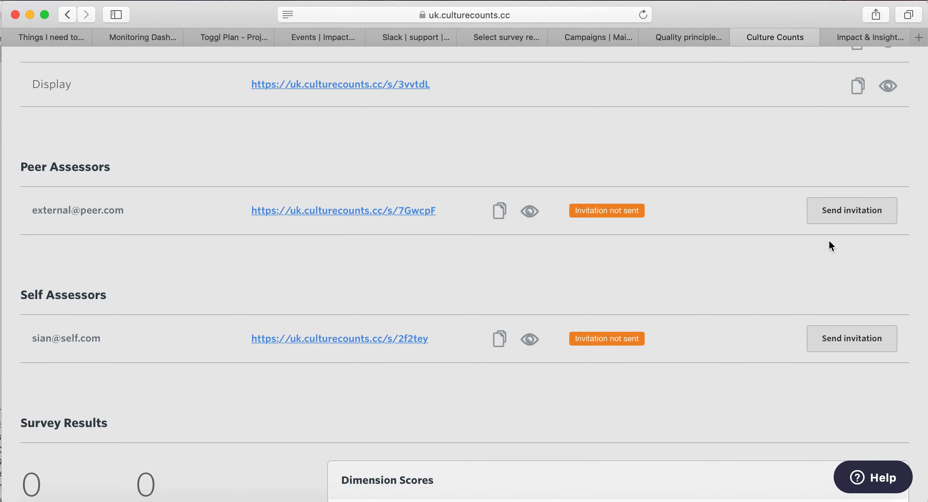
Read the peer assessor's invitation email, then close it without sending.
{"action": "left_click", "coordinate": [870, 216]}
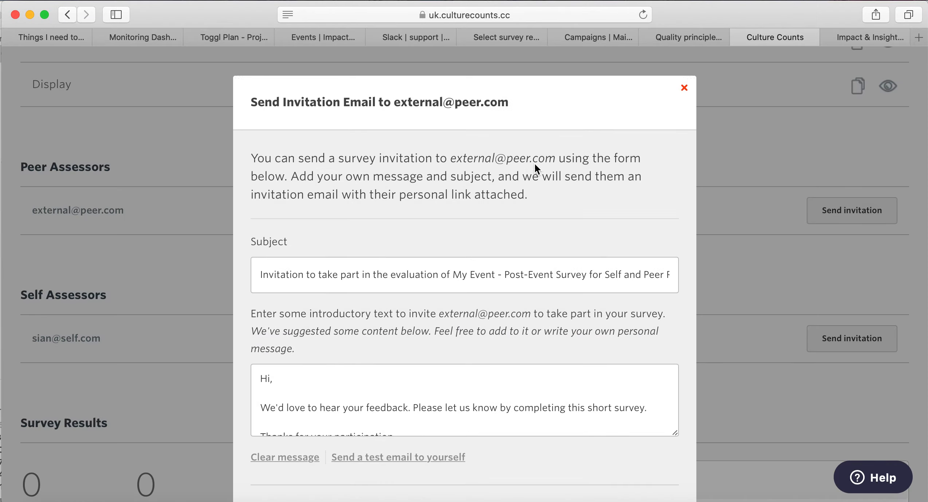
{"action": "scroll", "coordinate": [522, 390], "scroll_direction": "down", "scroll_amount": 1}
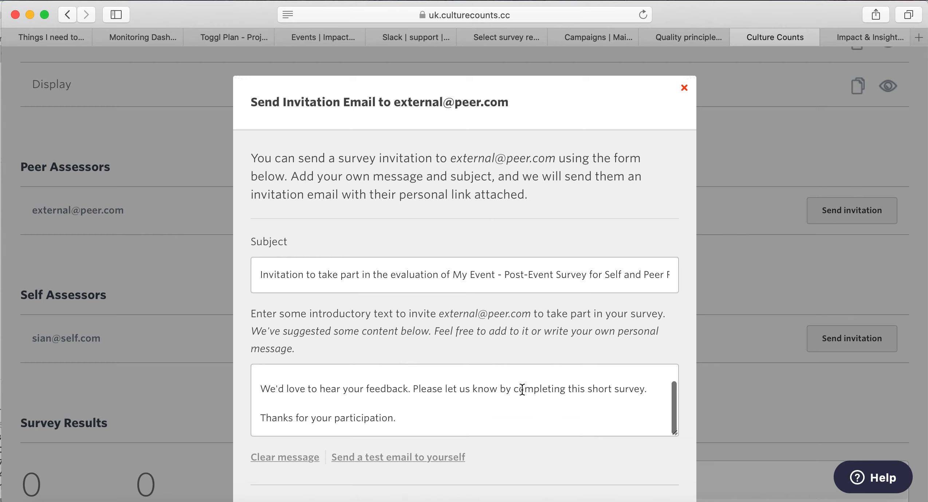
{"action": "scroll", "coordinate": [522, 390], "scroll_direction": "up", "scroll_amount": 1}
{"action": "scroll", "coordinate": [515, 447], "scroll_direction": "down", "scroll_amount": 4}
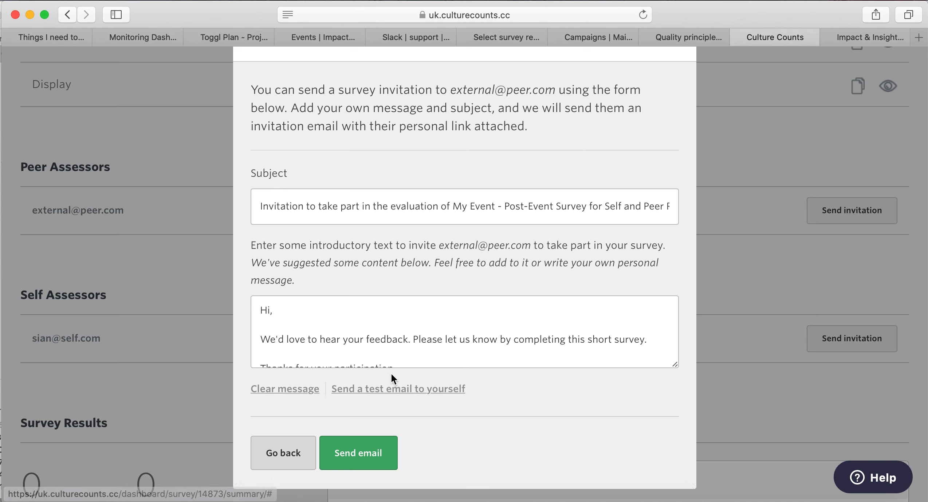
{"action": "scroll", "coordinate": [469, 373], "scroll_direction": "up", "scroll_amount": 4}
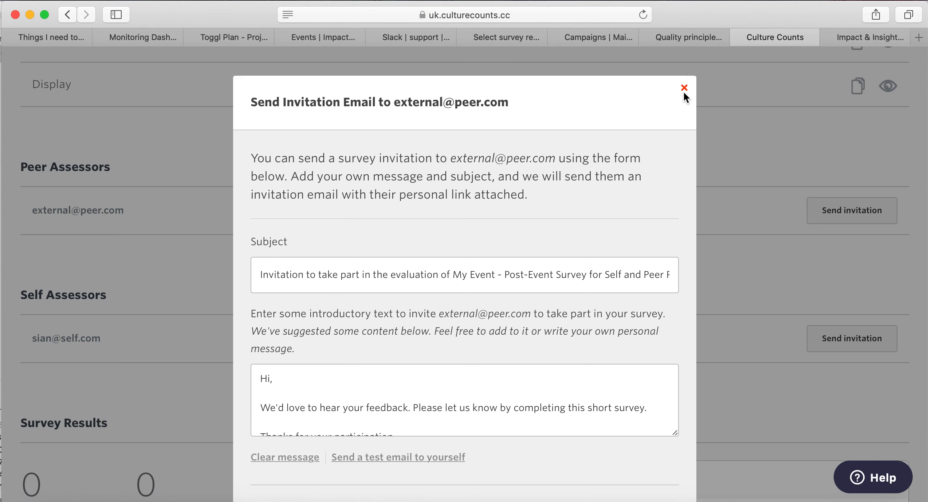
{"action": "left_click", "coordinate": [684, 89]}
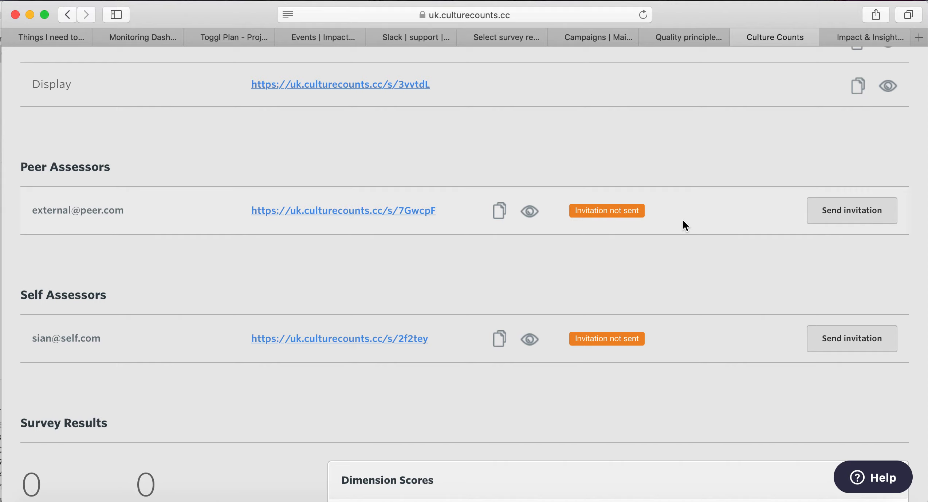
Review the Summary links and open the peer assessor's survey preview in a new tab.
{"action": "scroll", "coordinate": [684, 225], "scroll_direction": "down", "scroll_amount": 1}
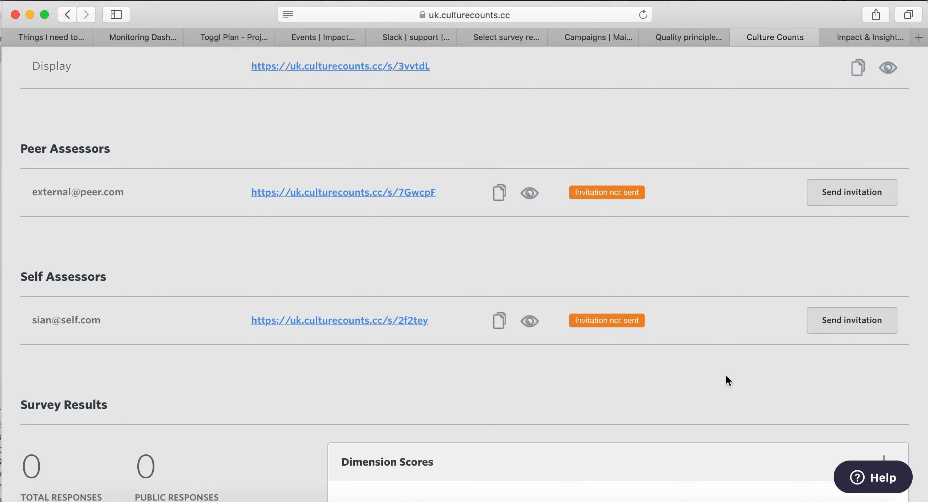
{"action": "scroll", "coordinate": [725, 375], "scroll_direction": "down", "scroll_amount": 5}
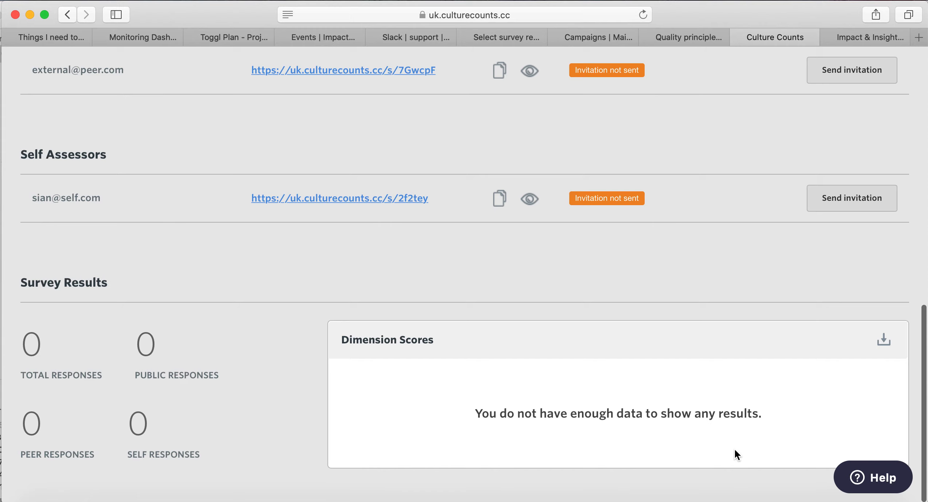
{"action": "scroll", "coordinate": [736, 217], "scroll_direction": "up", "scroll_amount": 10}
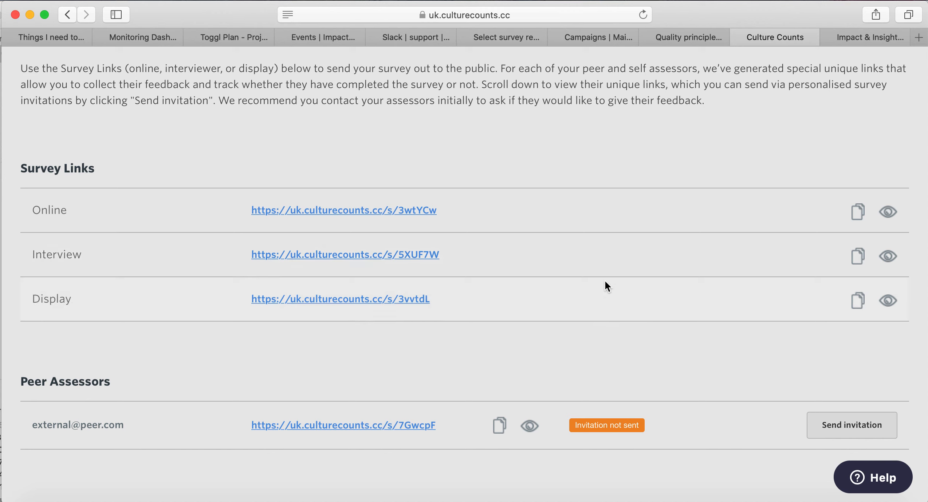
{"action": "scroll", "coordinate": [636, 205], "scroll_direction": "up", "scroll_amount": 10}
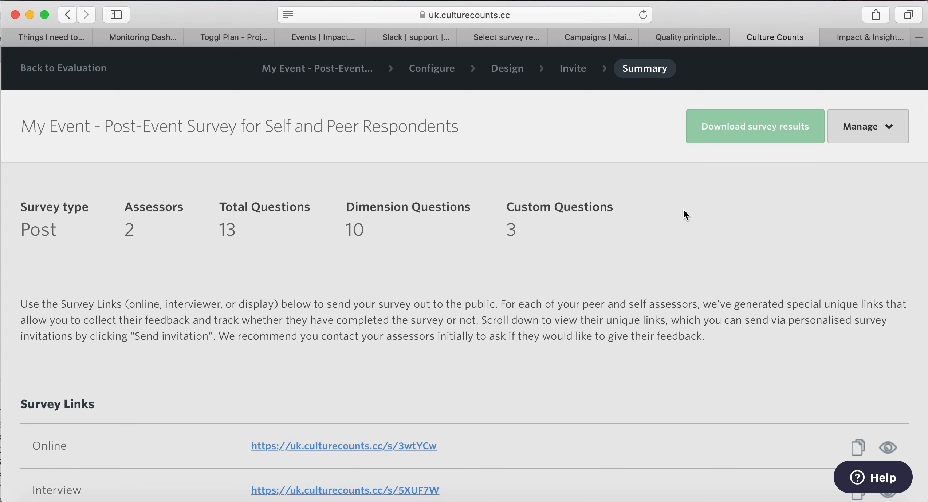
{"action": "scroll", "coordinate": [683, 210], "scroll_direction": "down", "scroll_amount": 1}
{"action": "scroll", "coordinate": [683, 210], "scroll_direction": "up", "scroll_amount": 1}
{"action": "scroll", "coordinate": [686, 215], "scroll_direction": "down", "scroll_amount": 5}
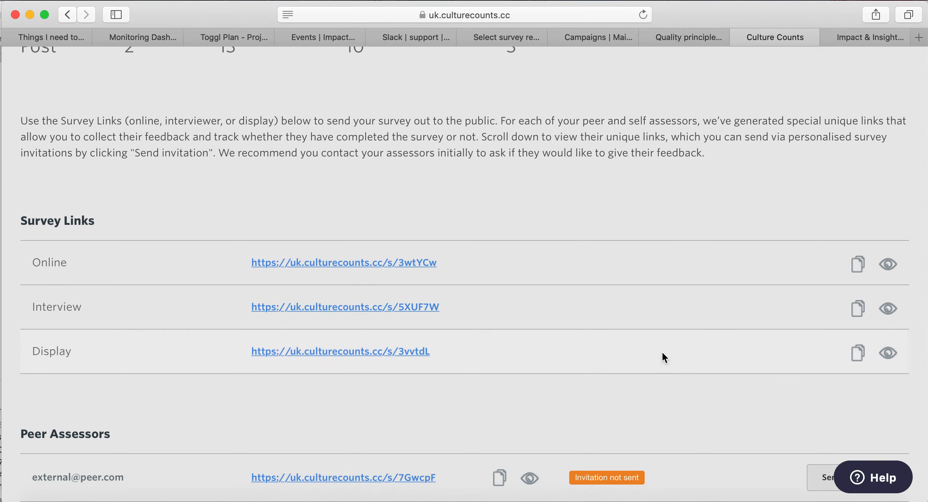
{"action": "scroll", "coordinate": [657, 346], "scroll_direction": "down", "scroll_amount": 3}
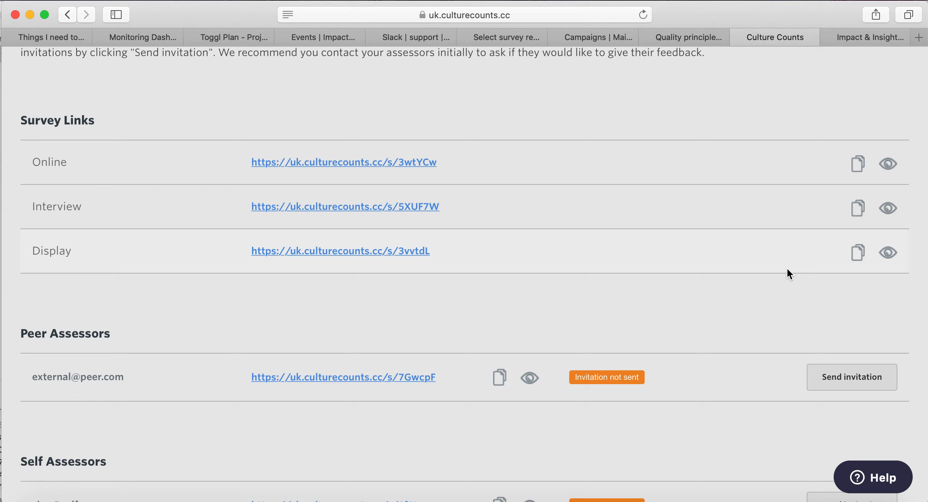
{"action": "scroll", "coordinate": [789, 274], "scroll_direction": "down", "scroll_amount": 5}
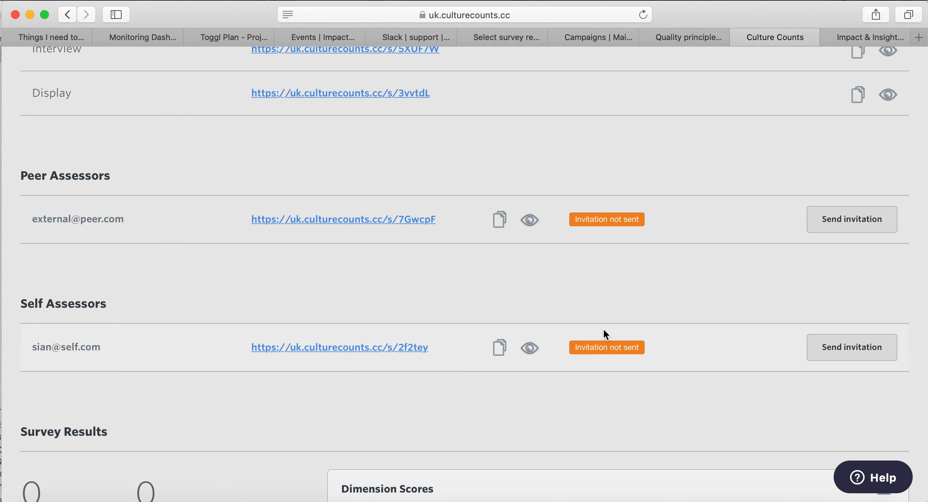
{"action": "scroll", "coordinate": [606, 335], "scroll_direction": "up", "scroll_amount": 3}
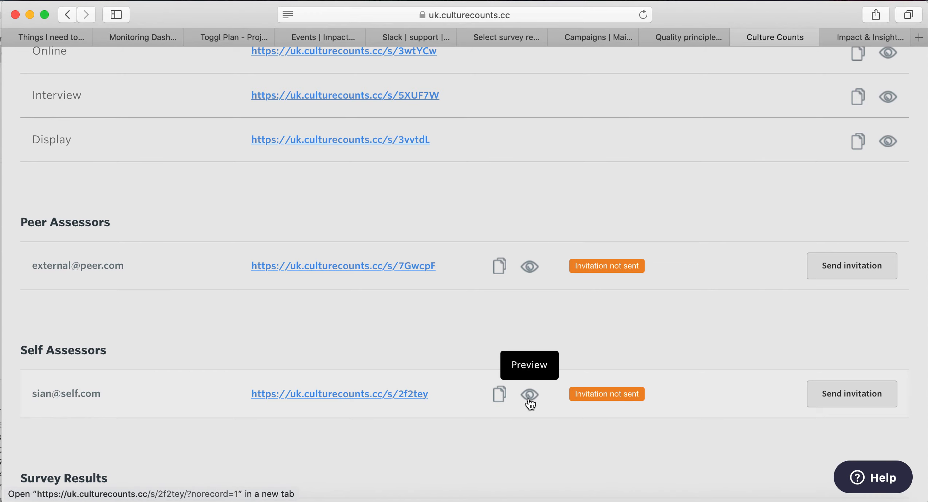
{"action": "scroll", "coordinate": [774, 186], "scroll_direction": "up", "scroll_amount": 5}
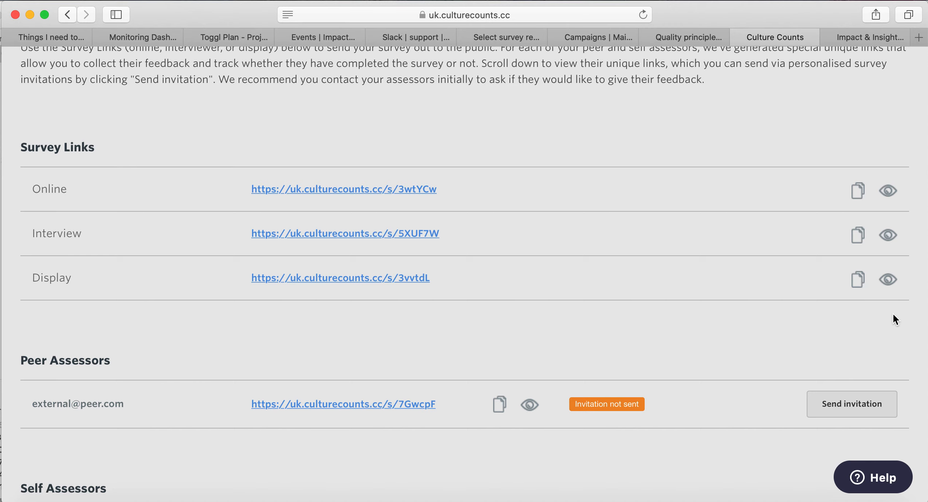
{"action": "scroll", "coordinate": [746, 278], "scroll_direction": "down", "scroll_amount": 5}
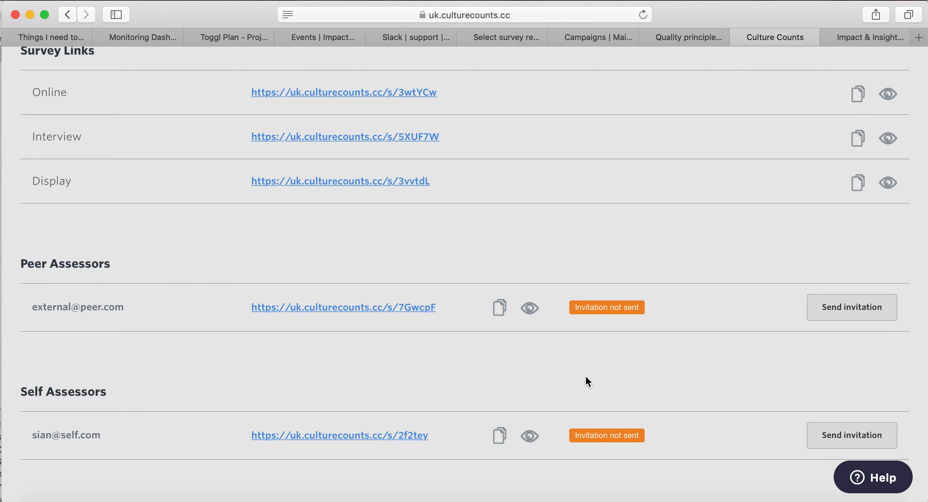
{"action": "left_click", "coordinate": [532, 310]}
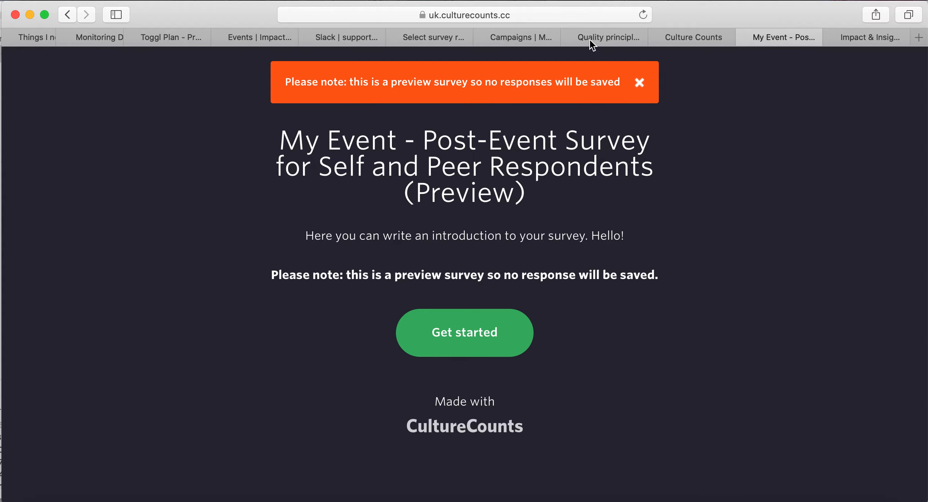
{"action": "left_click", "coordinate": [576, 8]}
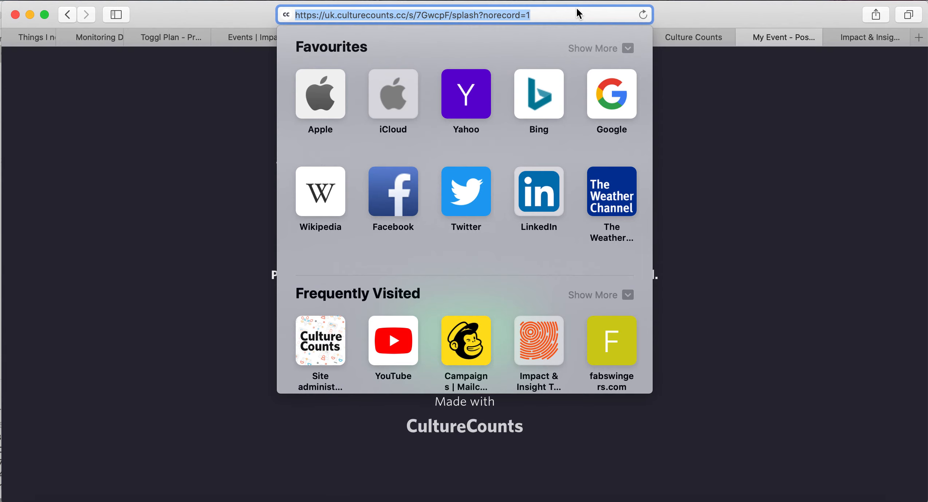
{"action": "left_click", "coordinate": [821, 260]}
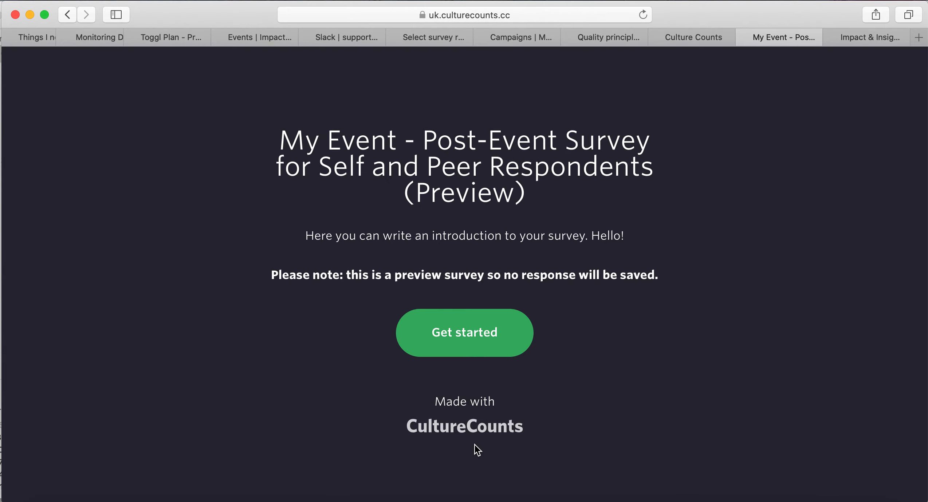
Run through the peer survey preview, skipping every question from Captivation to comments, then close it.
{"action": "left_click", "coordinate": [507, 350]}
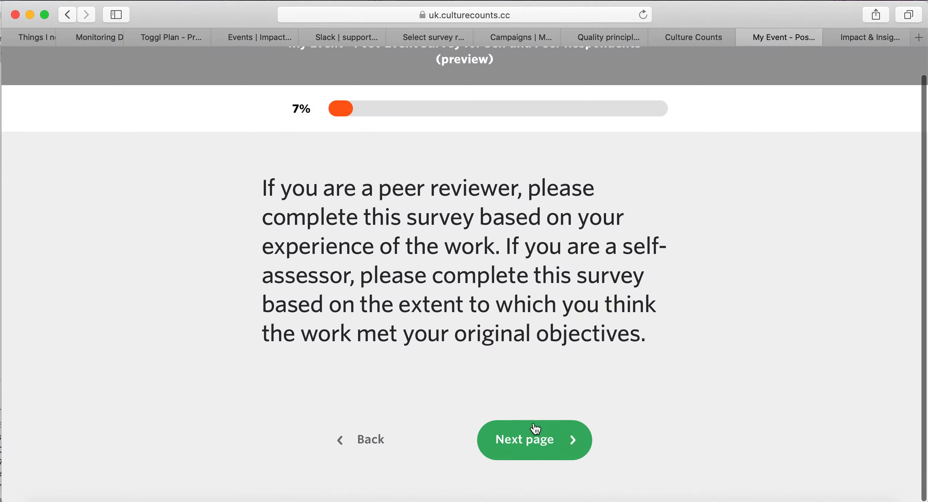
{"action": "left_click", "coordinate": [534, 429]}
{"action": "left_click", "coordinate": [532, 441]}
{"action": "left_click", "coordinate": [532, 441]}
{"action": "left_click", "coordinate": [532, 440]}
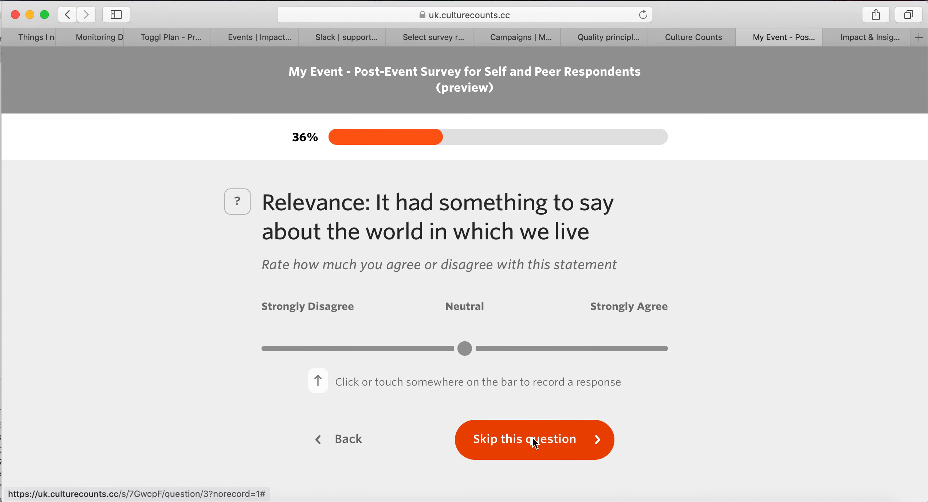
{"action": "left_click", "coordinate": [532, 439]}
{"action": "left_click", "coordinate": [532, 440]}
{"action": "left_click", "coordinate": [532, 441]}
{"action": "left_click", "coordinate": [532, 442]}
{"action": "left_click", "coordinate": [532, 442]}
{"action": "left_click", "coordinate": [532, 442]}
{"action": "left_click", "coordinate": [532, 441]}
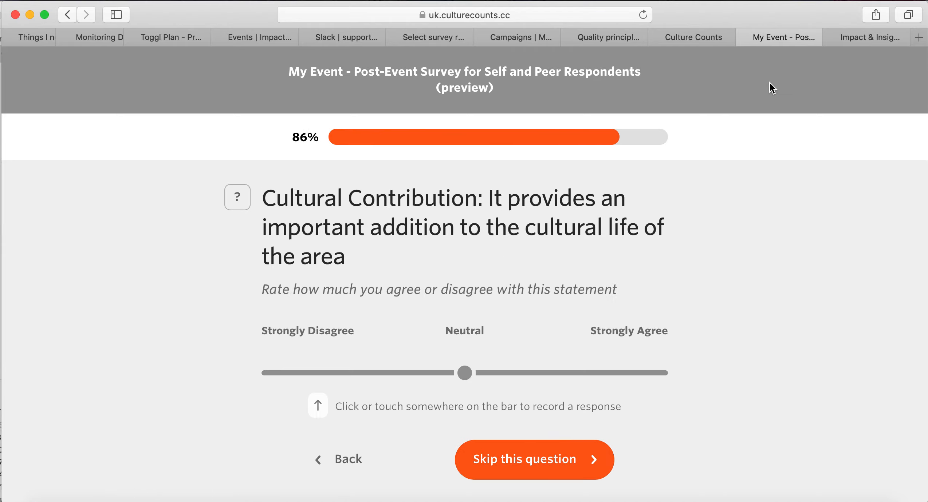
{"action": "left_click", "coordinate": [744, 38]}
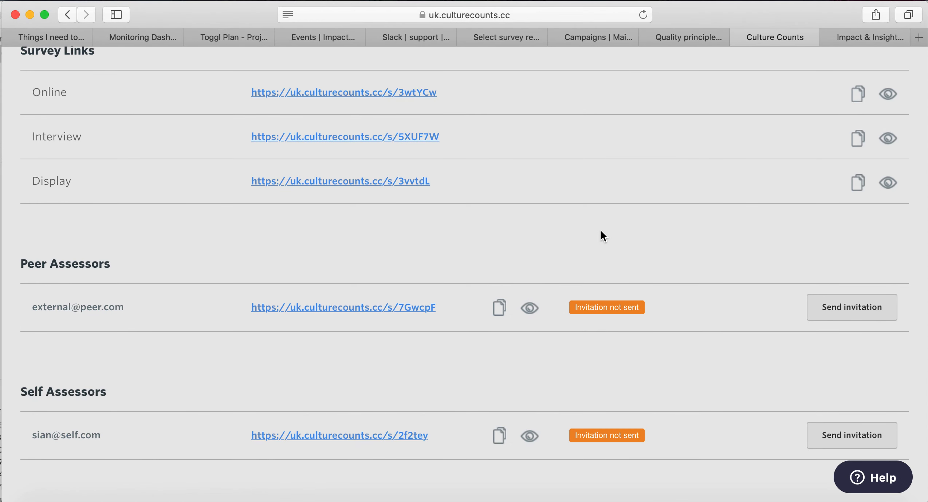
Return to the My Event 123 evaluation, log out, and fill in the saved login details.
{"action": "scroll", "coordinate": [601, 230], "scroll_direction": "up", "scroll_amount": 5}
{"action": "scroll", "coordinate": [600, 229], "scroll_direction": "up", "scroll_amount": 6}
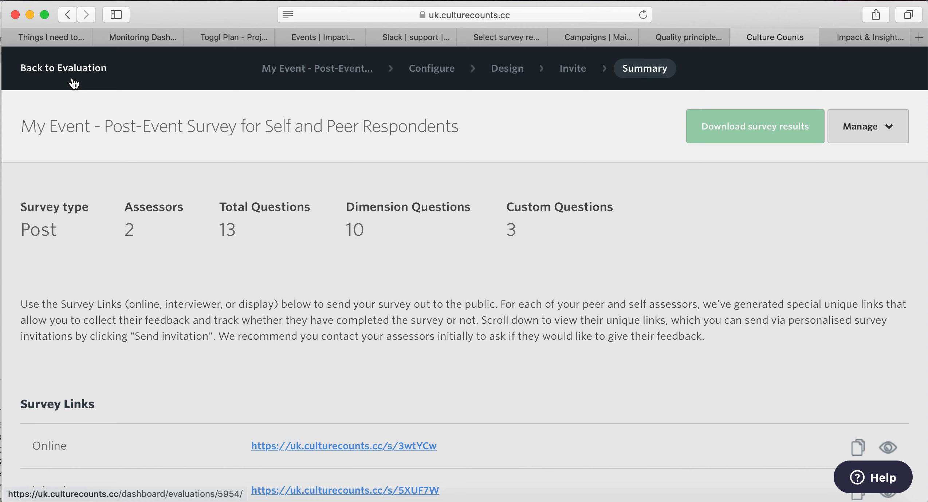
{"action": "left_click", "coordinate": [69, 68]}
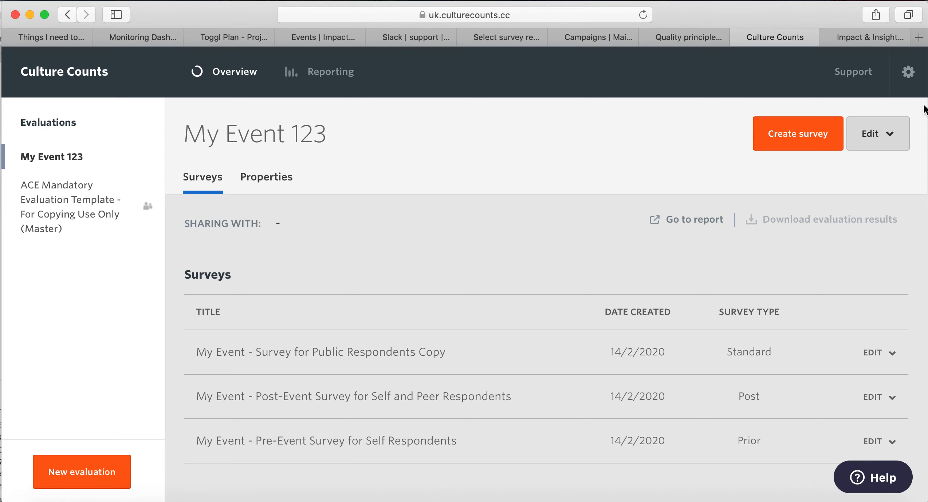
{"action": "left_click", "coordinate": [911, 74]}
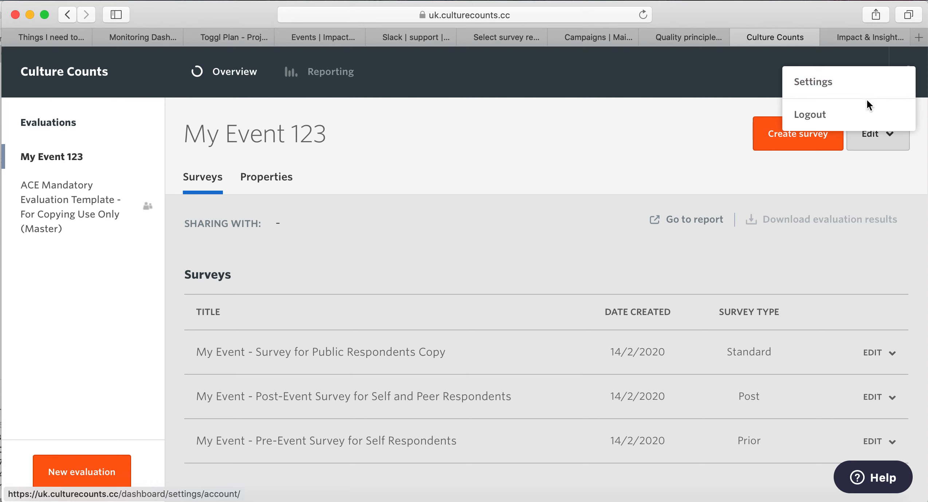
{"action": "left_click", "coordinate": [861, 120]}
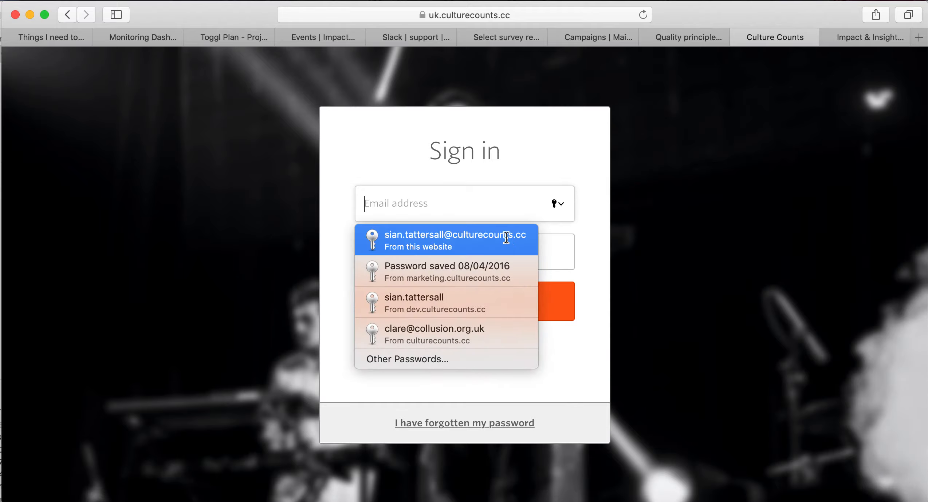
{"action": "left_click", "coordinate": [506, 238]}
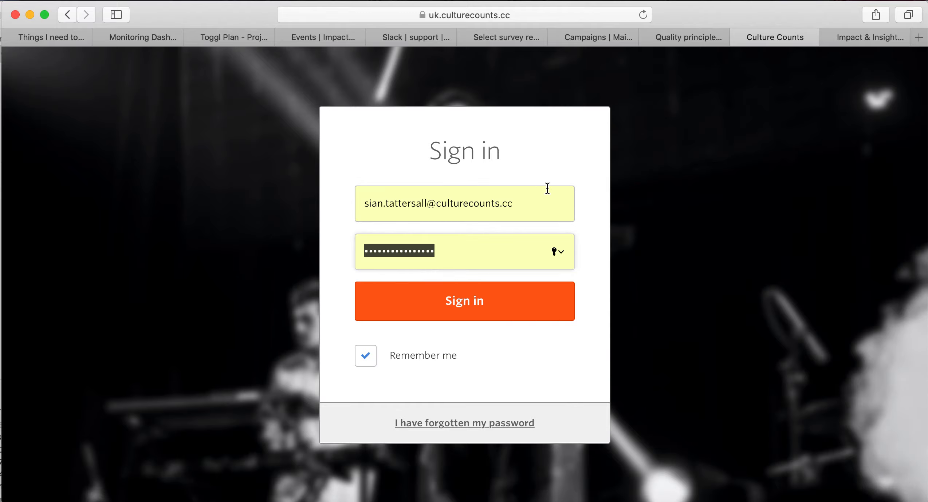
Sign in with the saved details and choose the Culture Counts UK organisation.
{"action": "left_click", "coordinate": [477, 307]}
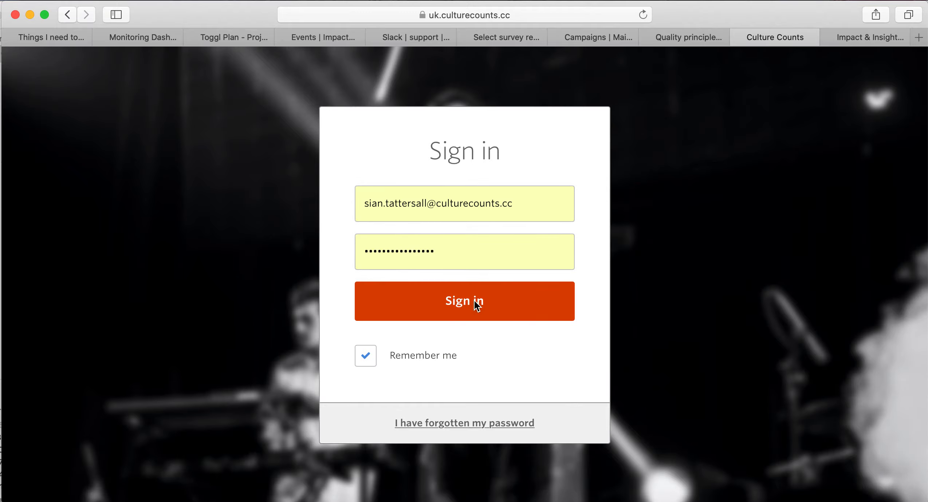
{"action": "left_click", "coordinate": [548, 332]}
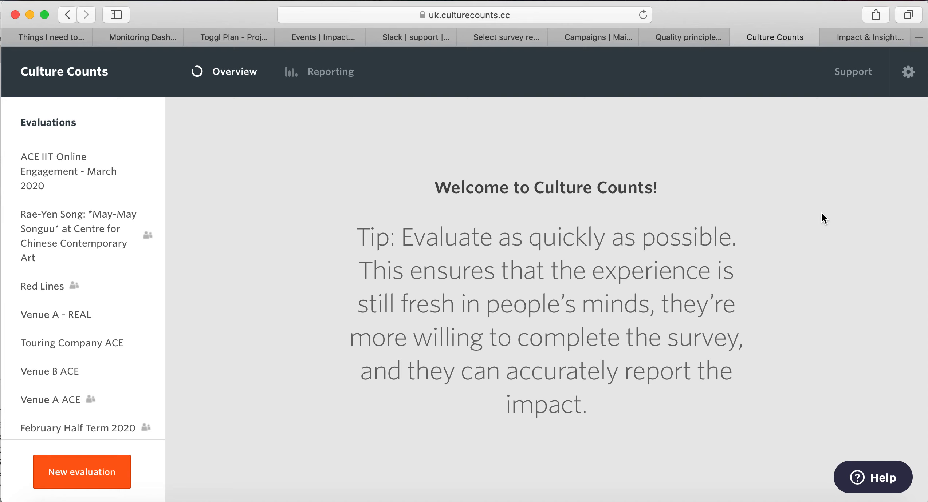
Find 'lizzy' on the page and open the New Tester - Lizzy Wears Red evaluation.
{"action": "key", "text": "super+f"}
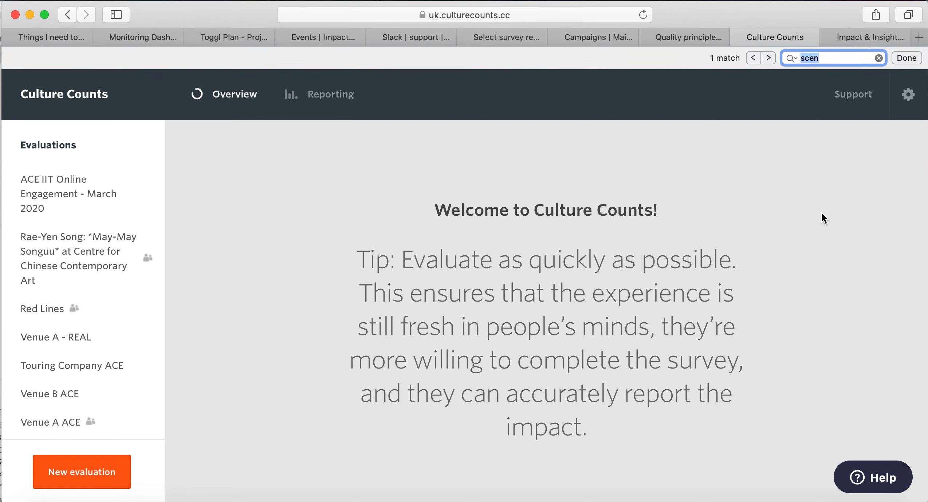
{"action": "type", "text": "lizzy"}
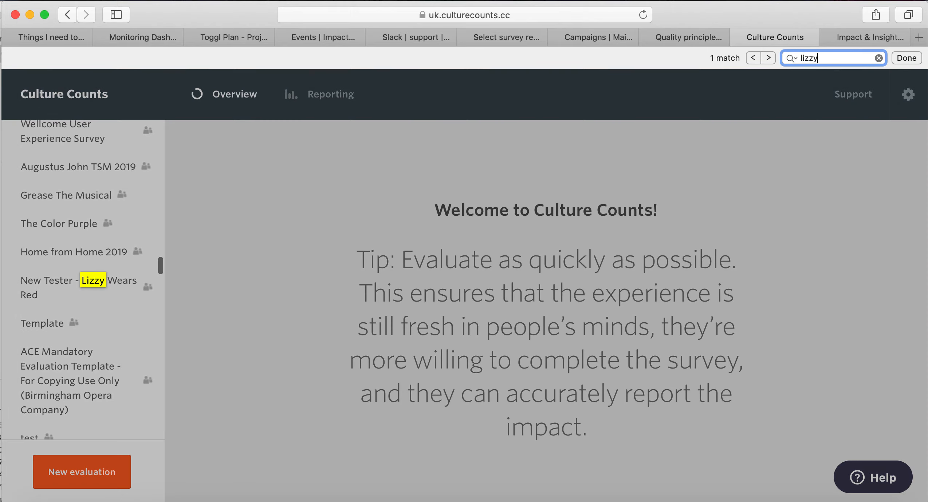
{"action": "left_click", "coordinate": [50, 283]}
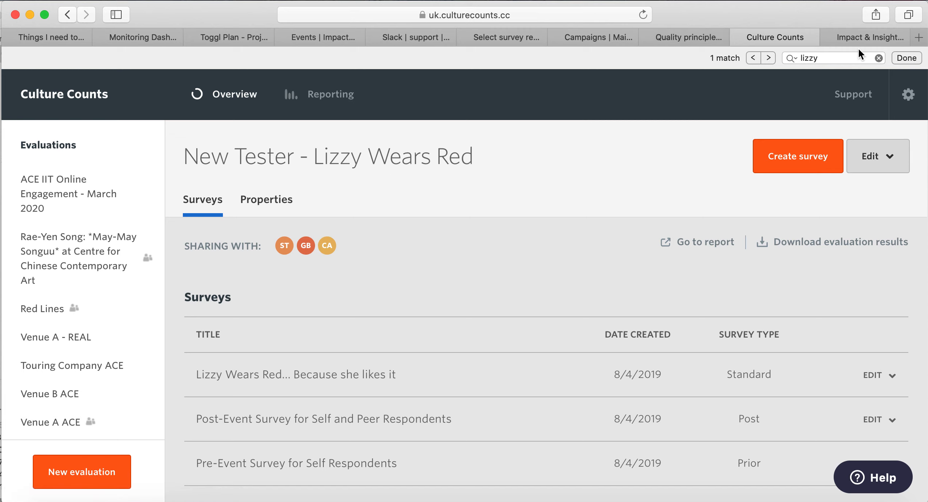
{"action": "left_click", "coordinate": [906, 58]}
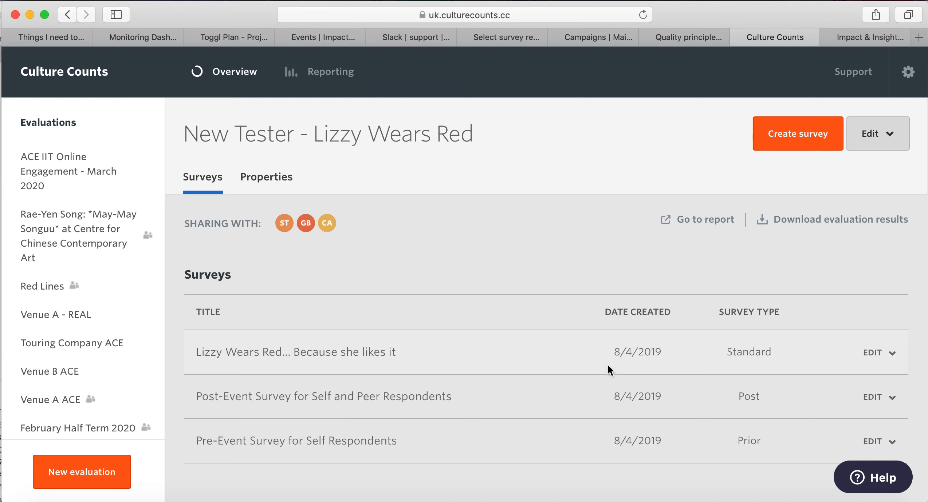
Open the report and review its summary: 13 public responses, 9 dimensions, 3 surveys, with charts.
{"action": "left_click", "coordinate": [710, 221]}
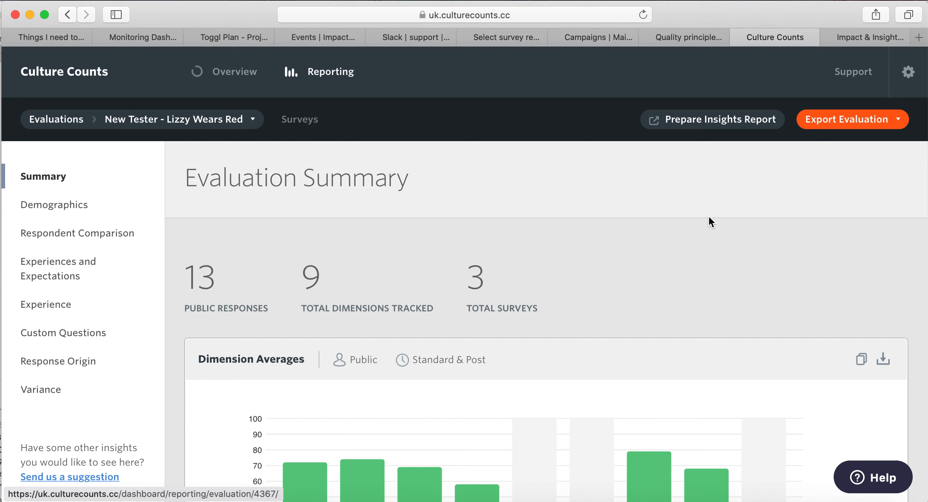
{"action": "scroll", "coordinate": [708, 217], "scroll_direction": "down", "scroll_amount": 2}
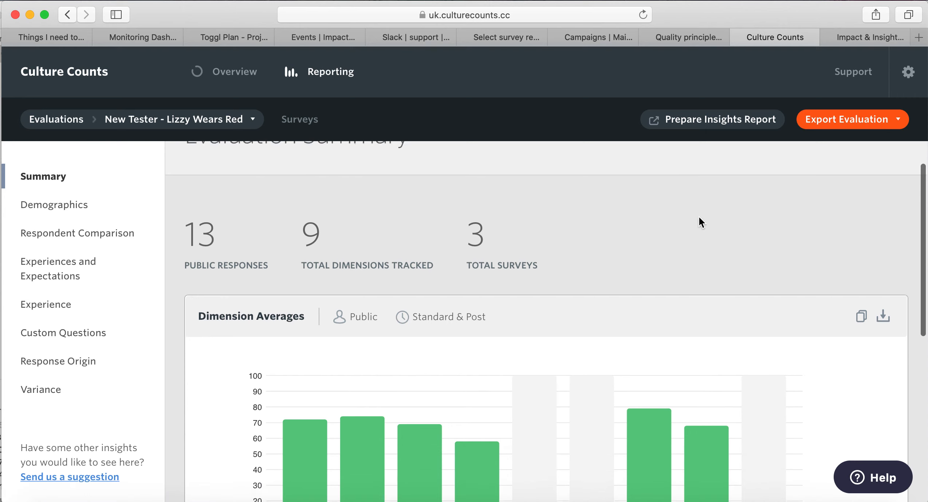
{"action": "scroll", "coordinate": [699, 218], "scroll_direction": "down", "scroll_amount": 5}
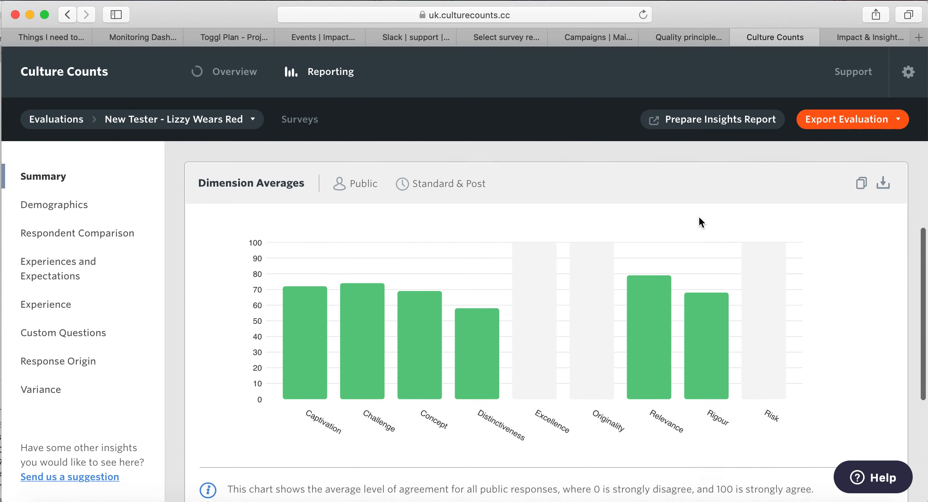
{"action": "scroll", "coordinate": [699, 219], "scroll_direction": "down", "scroll_amount": 2}
{"action": "scroll", "coordinate": [543, 359], "scroll_direction": "down", "scroll_amount": 2}
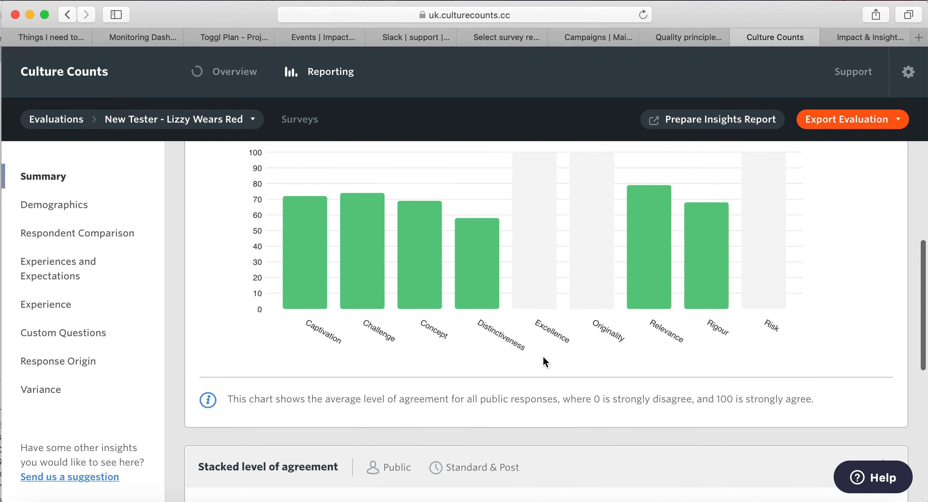
{"action": "scroll", "coordinate": [543, 358], "scroll_direction": "down", "scroll_amount": 5}
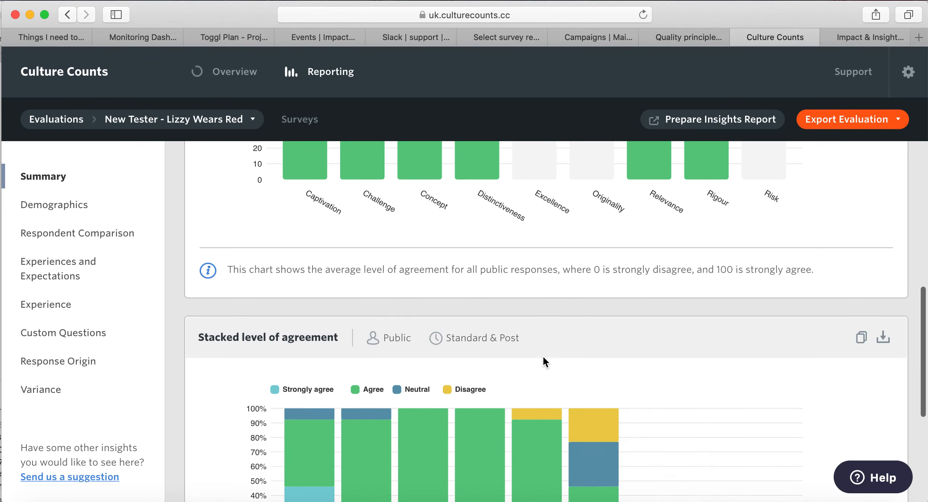
{"action": "scroll", "coordinate": [543, 358], "scroll_direction": "down", "scroll_amount": 3}
{"action": "scroll", "coordinate": [543, 355], "scroll_direction": "down", "scroll_amount": 2}
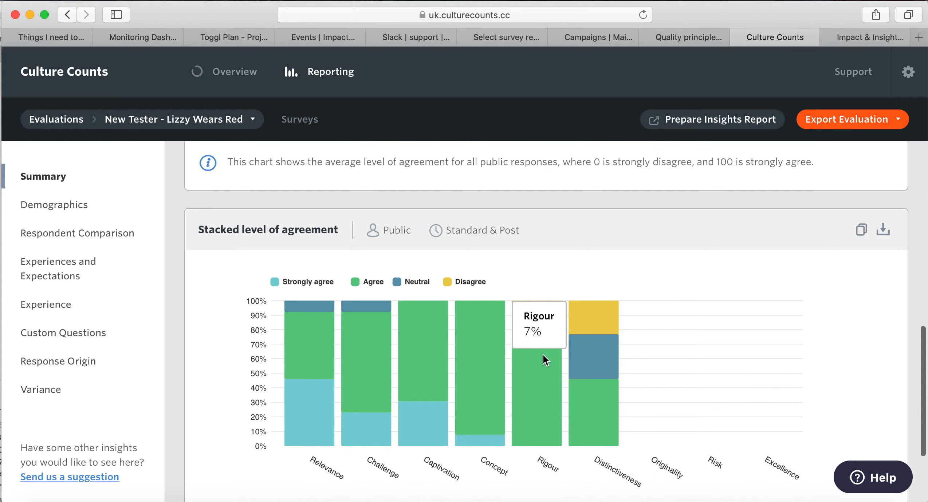
{"action": "scroll", "coordinate": [711, 226], "scroll_direction": "down", "scroll_amount": 2}
{"action": "scroll", "coordinate": [711, 232], "scroll_direction": "down", "scroll_amount": 2}
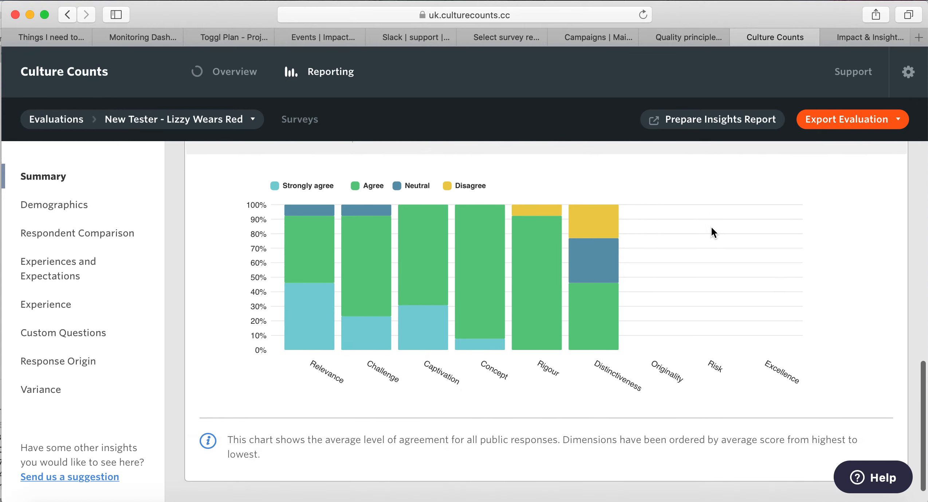
Show the Demographics Gender Breakdown: 69.23% female, 23.08% male.
{"action": "left_click", "coordinate": [67, 211]}
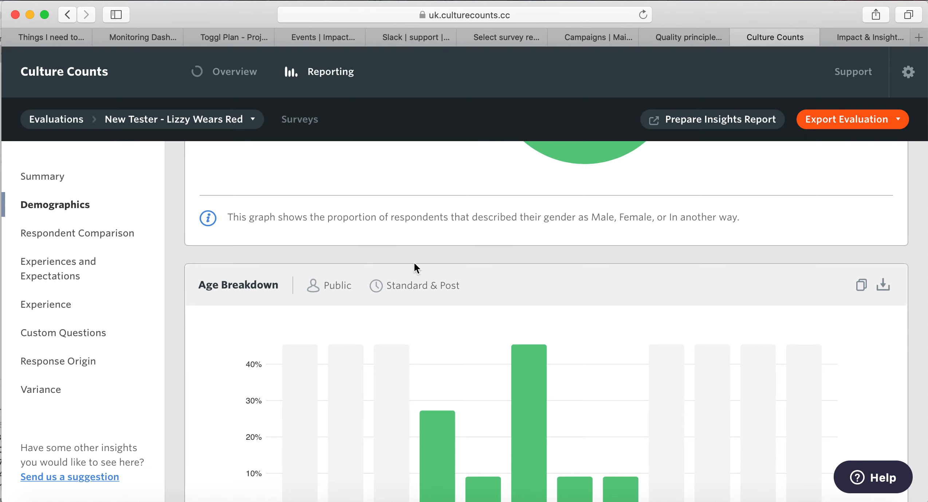
{"action": "scroll", "coordinate": [414, 263], "scroll_direction": "down", "scroll_amount": 1}
{"action": "scroll", "coordinate": [414, 262], "scroll_direction": "up", "scroll_amount": 8}
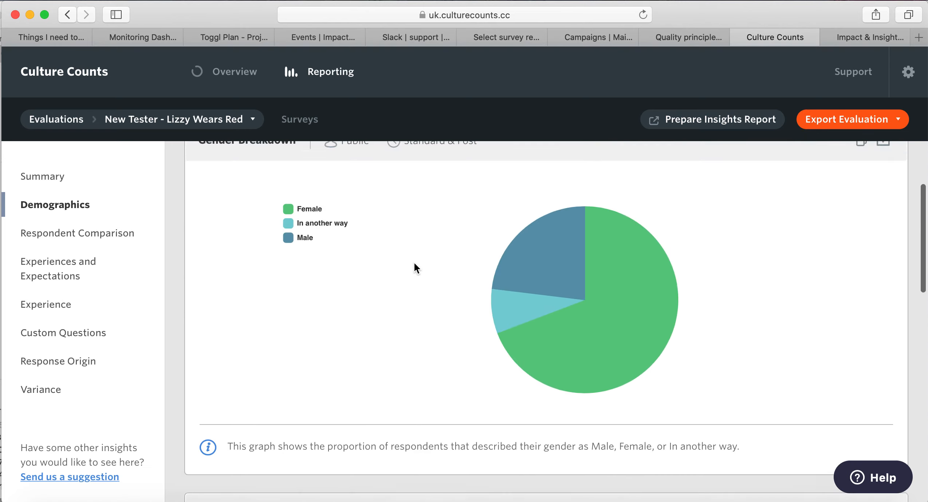
{"action": "mouse_move", "coordinate": [630, 335]}
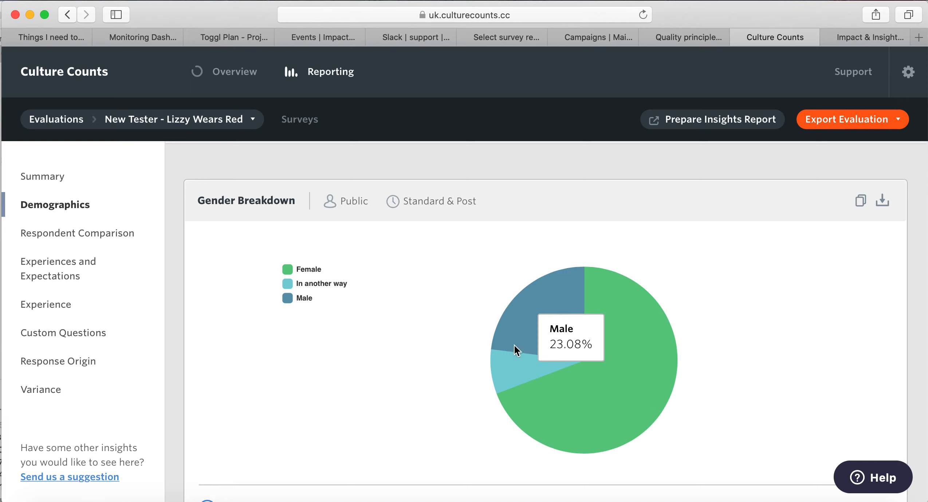
{"action": "mouse_move", "coordinate": [505, 366]}
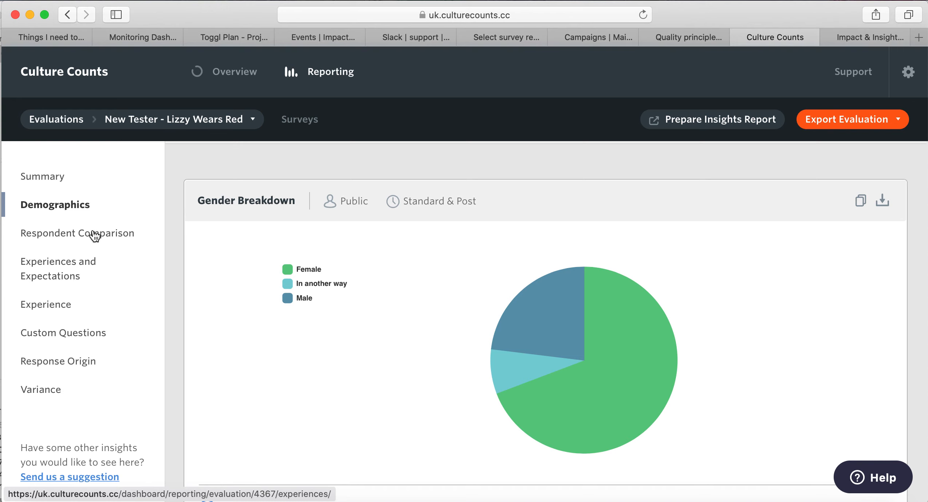
View Respondent Comparison (13 public, 2 peer, 1 self), dismissing the slow-server banner.
{"action": "left_click", "coordinate": [104, 234]}
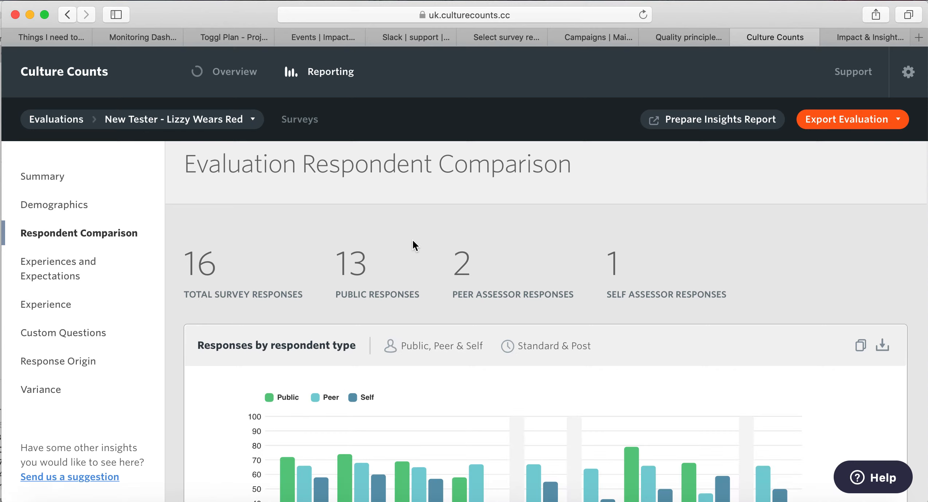
{"action": "scroll", "coordinate": [412, 240], "scroll_direction": "down", "scroll_amount": 1}
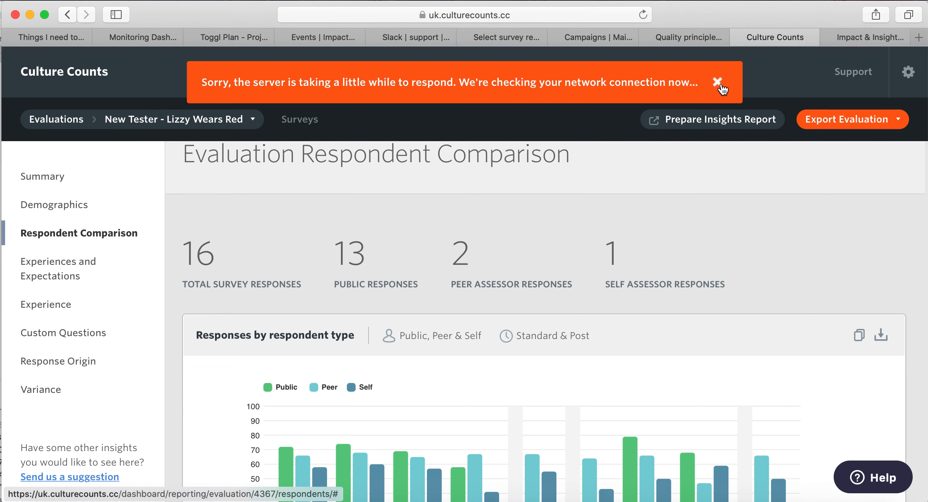
{"action": "left_click", "coordinate": [720, 85]}
{"action": "scroll", "coordinate": [758, 306], "scroll_direction": "down", "scroll_amount": 3}
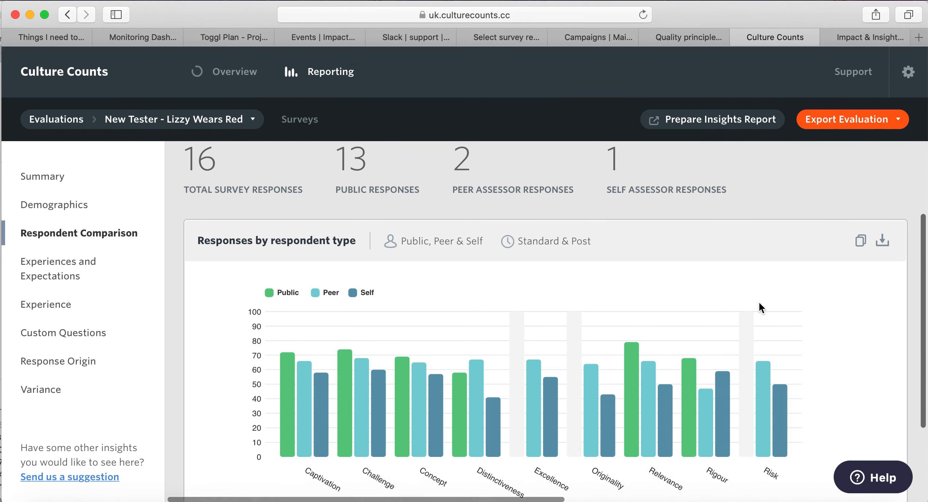
{"action": "scroll", "coordinate": [758, 308], "scroll_direction": "down", "scroll_amount": 2}
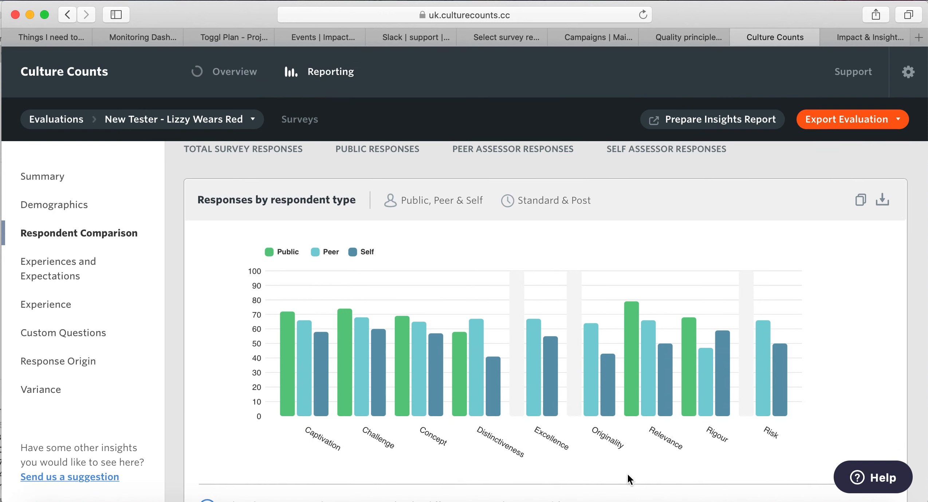
{"action": "mouse_move", "coordinate": [293, 408]}
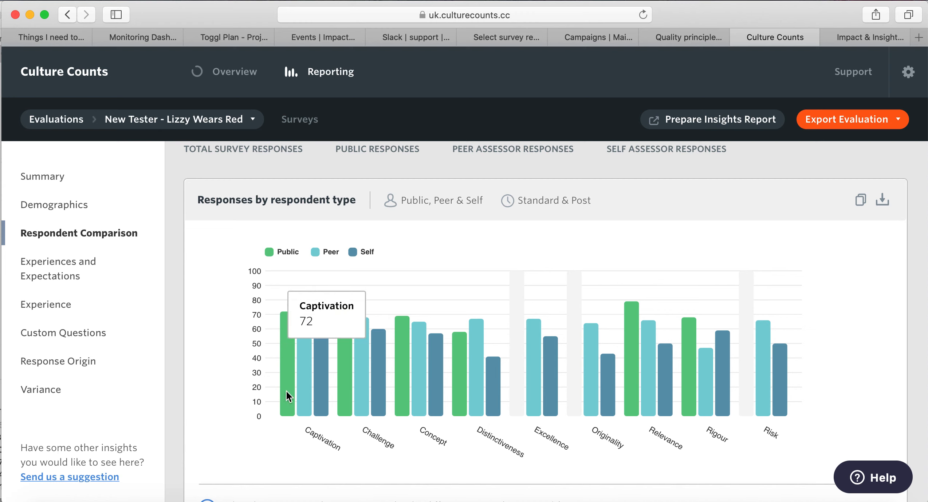
{"action": "mouse_move", "coordinate": [299, 389]}
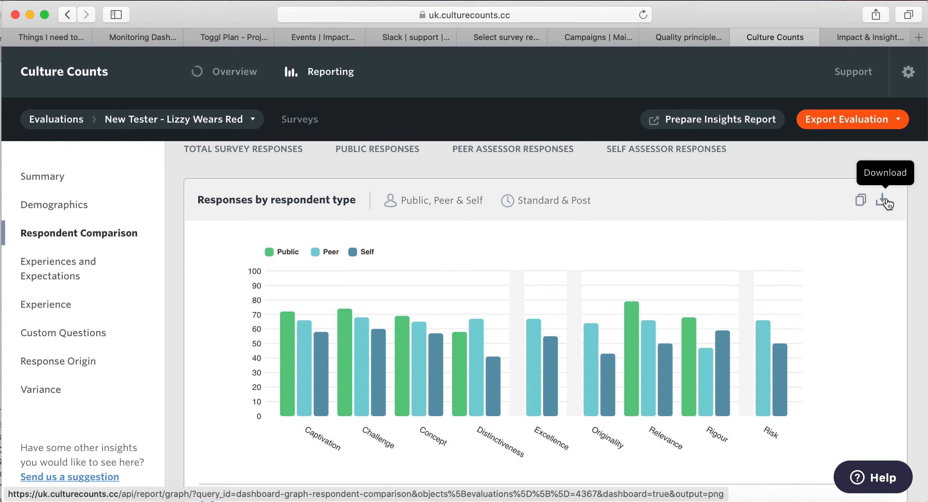
{"action": "scroll", "coordinate": [878, 283], "scroll_direction": "up", "scroll_amount": 3}
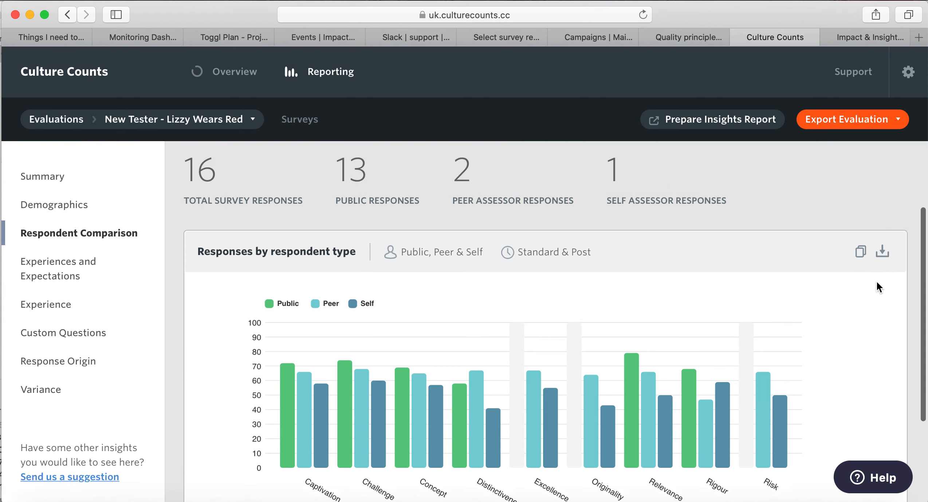
{"action": "scroll", "coordinate": [877, 283], "scroll_direction": "up", "scroll_amount": 2}
Check the Export Evaluation options, then prepare the Insights Report instead.
{"action": "left_click", "coordinate": [890, 123]}
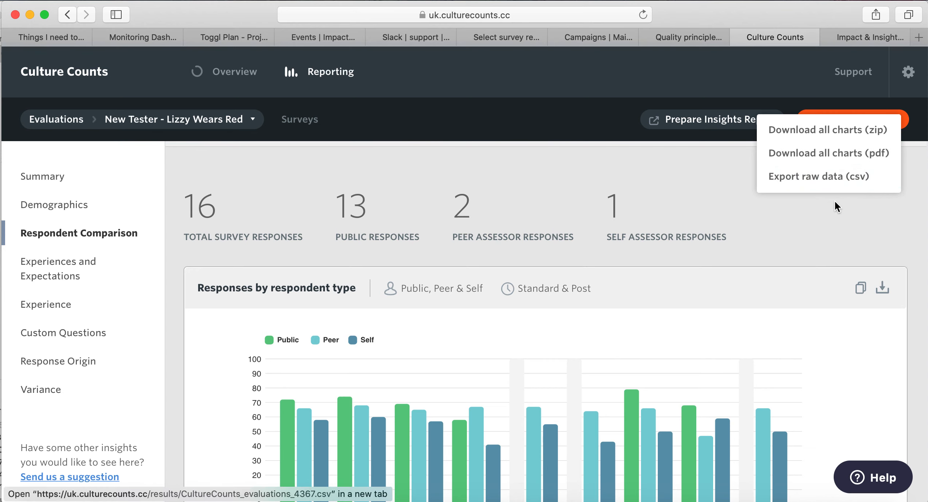
{"action": "left_click", "coordinate": [823, 234]}
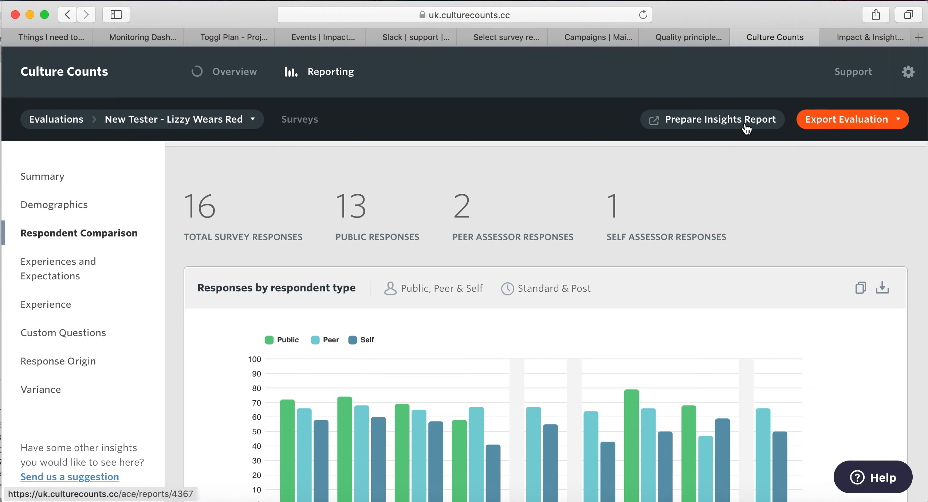
{"action": "left_click", "coordinate": [760, 124]}
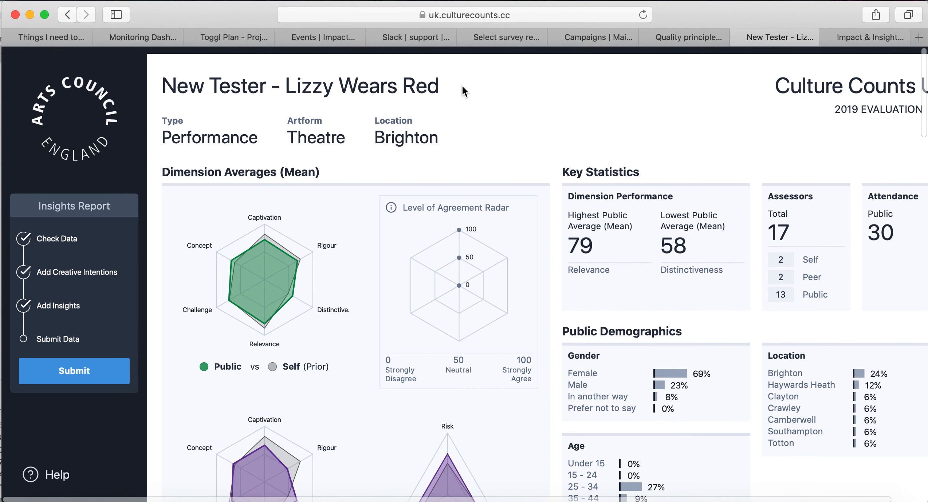
Scroll to the Intention vs Outcome page comparing self, peer and public scores.
{"action": "scroll", "coordinate": [482, 112], "scroll_direction": "down", "scroll_amount": 2}
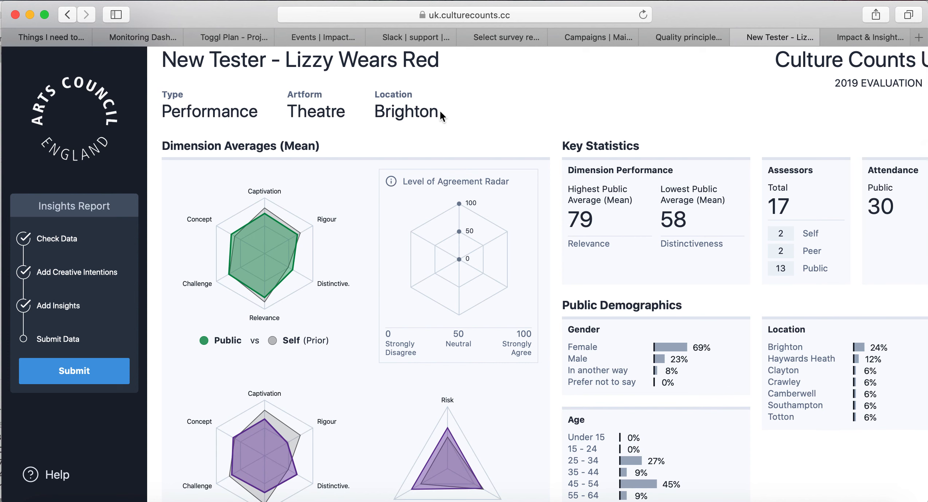
{"action": "scroll", "coordinate": [548, 131], "scroll_direction": "down", "scroll_amount": 1}
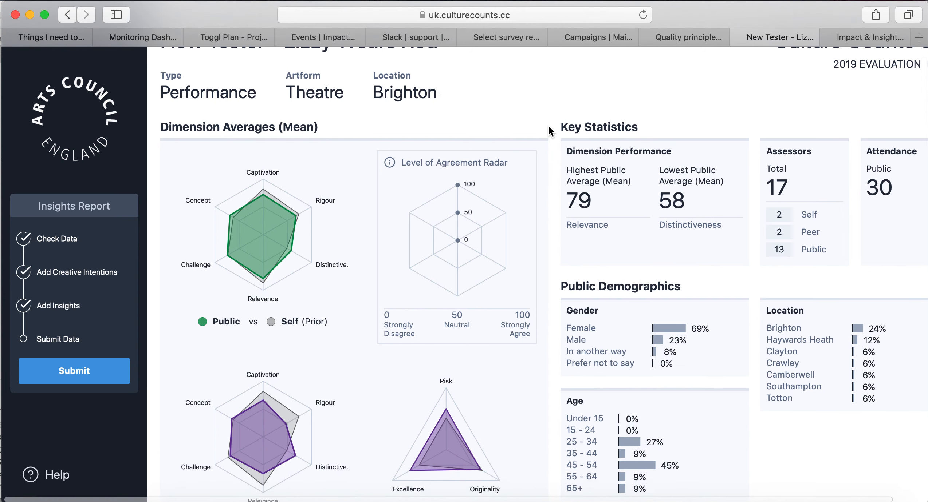
{"action": "scroll", "coordinate": [692, 54], "scroll_direction": "right", "scroll_amount": 2}
{"action": "scroll", "coordinate": [692, 54], "scroll_direction": "down", "scroll_amount": 1}
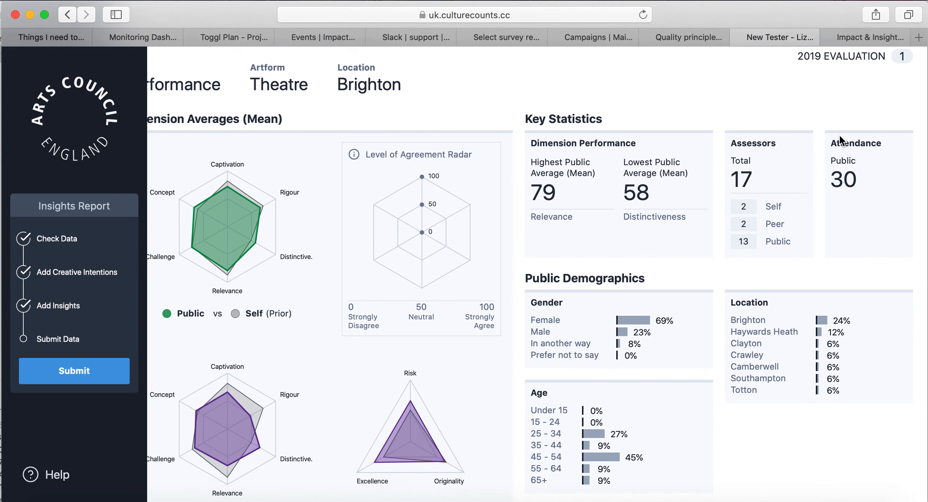
{"action": "scroll", "coordinate": [728, 141], "scroll_direction": "down", "scroll_amount": 4}
{"action": "scroll", "coordinate": [728, 140], "scroll_direction": "left", "scroll_amount": 2}
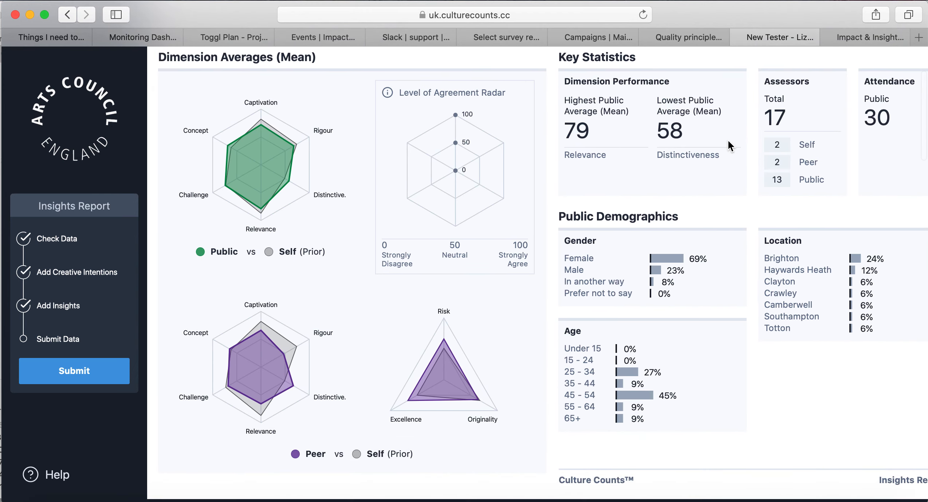
{"action": "scroll", "coordinate": [728, 139], "scroll_direction": "down", "scroll_amount": 1}
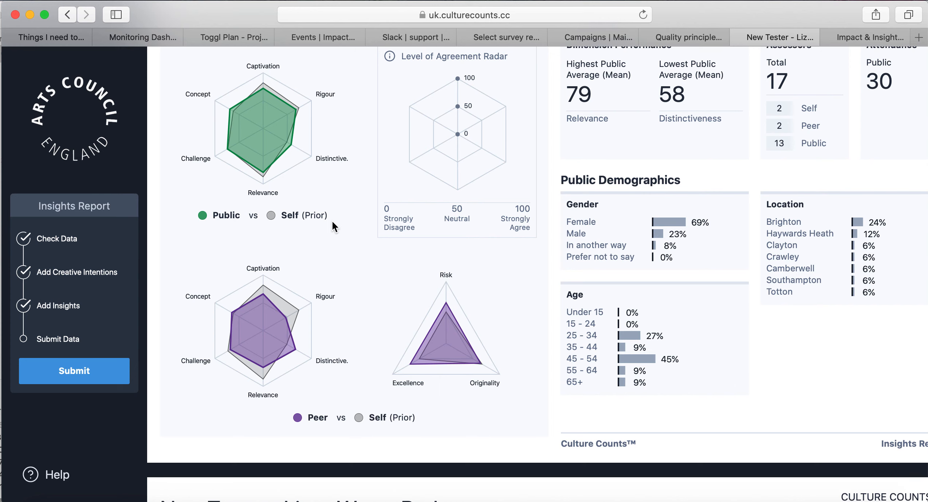
{"action": "scroll", "coordinate": [332, 221], "scroll_direction": "up", "scroll_amount": 3}
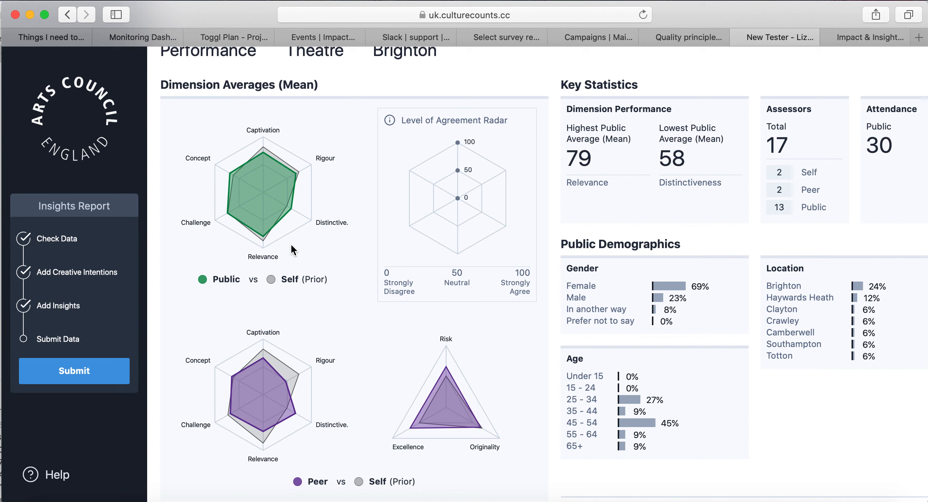
{"action": "scroll", "coordinate": [609, 91], "scroll_direction": "down", "scroll_amount": 5}
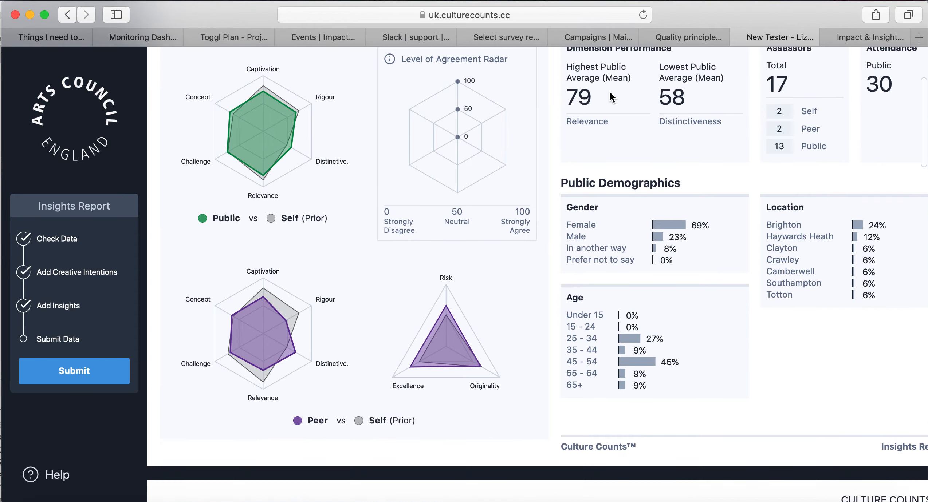
{"action": "scroll", "coordinate": [609, 91], "scroll_direction": "down", "scroll_amount": 10}
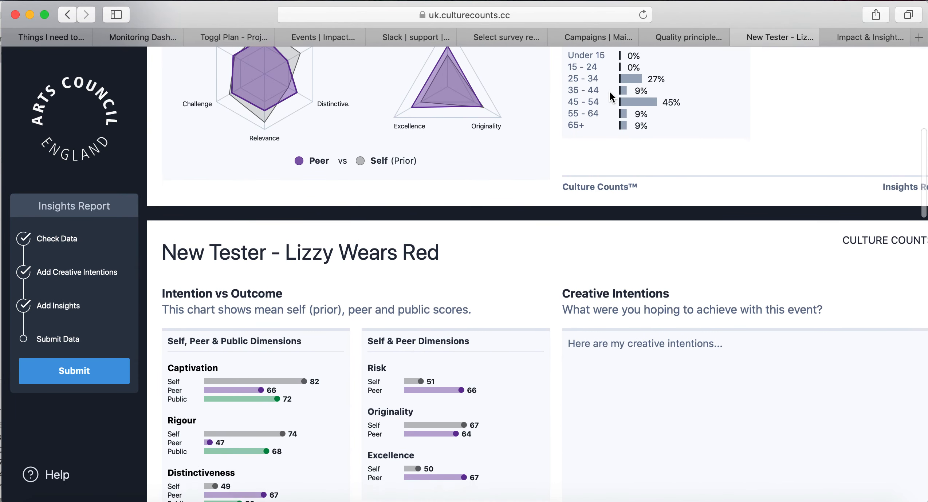
Scroll on to the Variation in Public Scores page, e.g. Captivation 72 within 65–81.
{"action": "scroll", "coordinate": [609, 92], "scroll_direction": "down", "scroll_amount": 1}
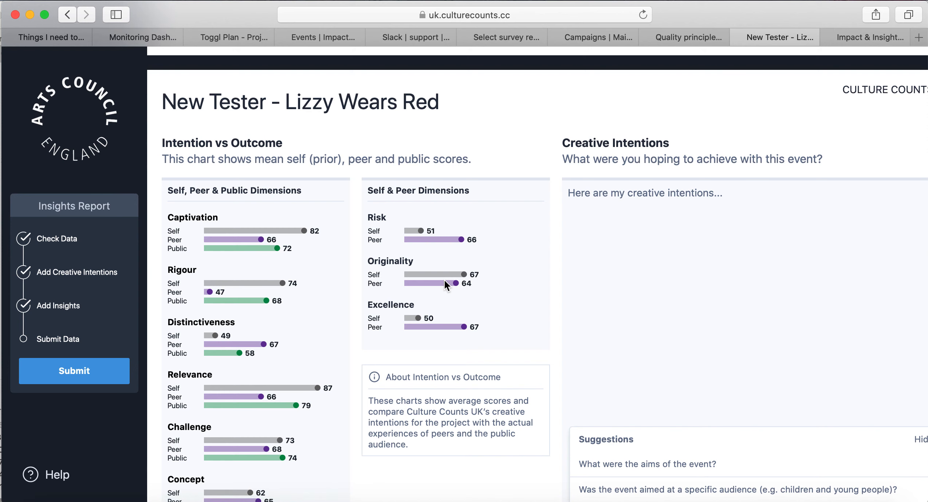
{"action": "scroll", "coordinate": [444, 284], "scroll_direction": "down", "scroll_amount": 5}
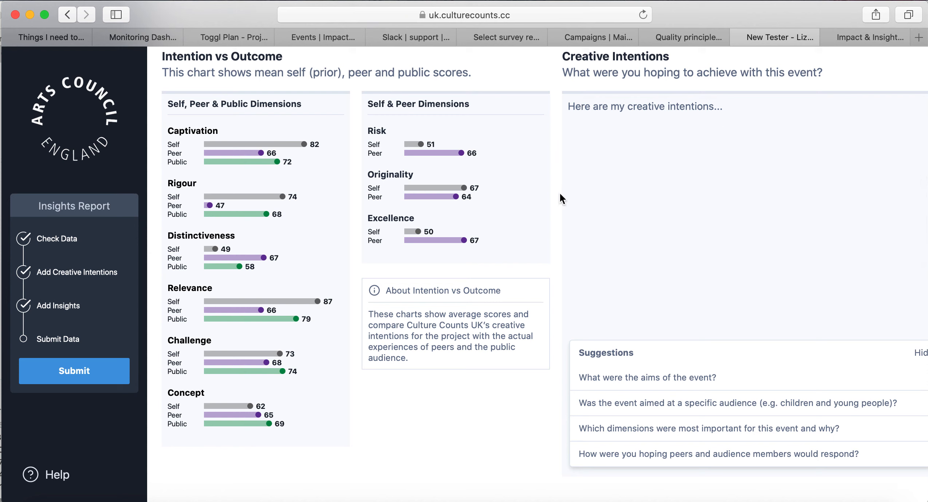
{"action": "scroll", "coordinate": [741, 197], "scroll_direction": "down", "scroll_amount": 5}
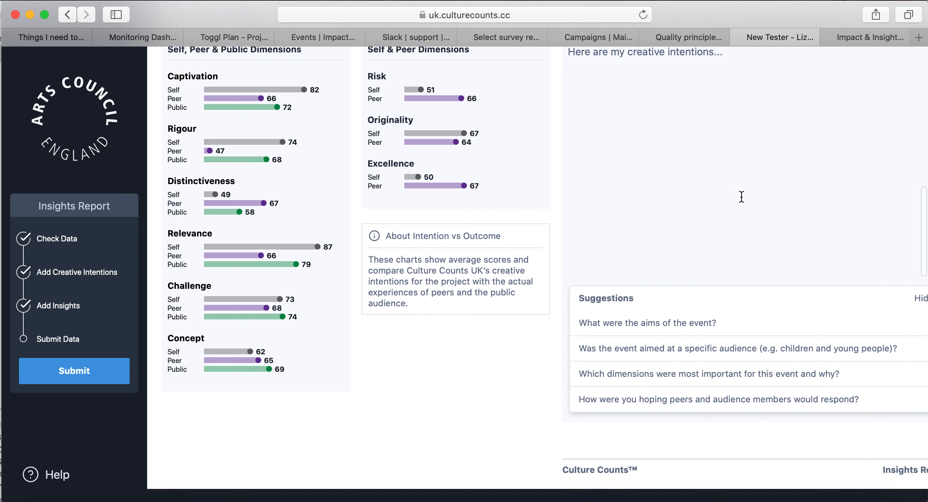
{"action": "scroll", "coordinate": [741, 197], "scroll_direction": "down", "scroll_amount": 7}
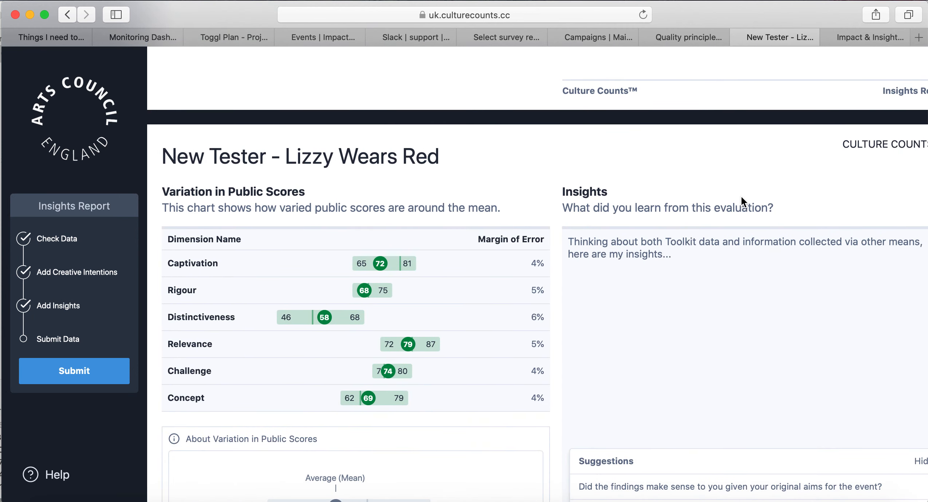
Scroll on to the Appendix with dimension statements, glossary and radar charts.
{"action": "scroll", "coordinate": [740, 200], "scroll_direction": "down", "scroll_amount": 3}
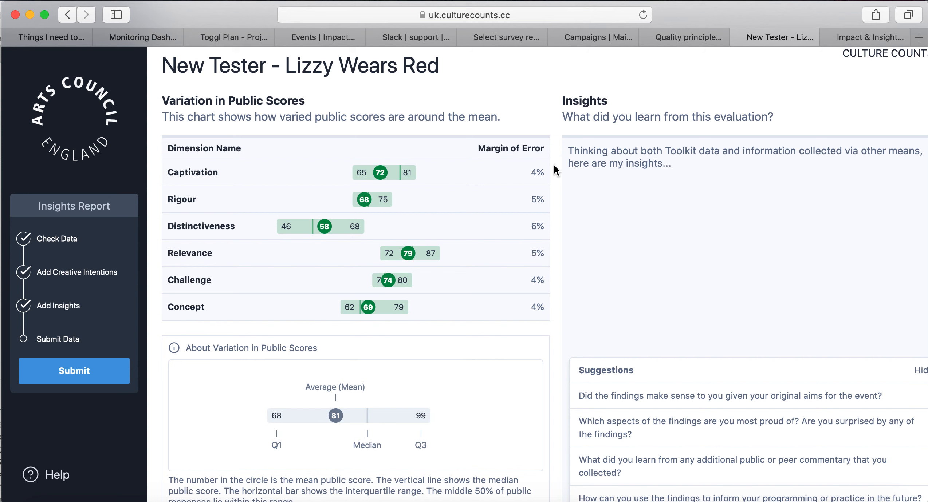
{"action": "scroll", "coordinate": [554, 168], "scroll_direction": "down", "scroll_amount": 2}
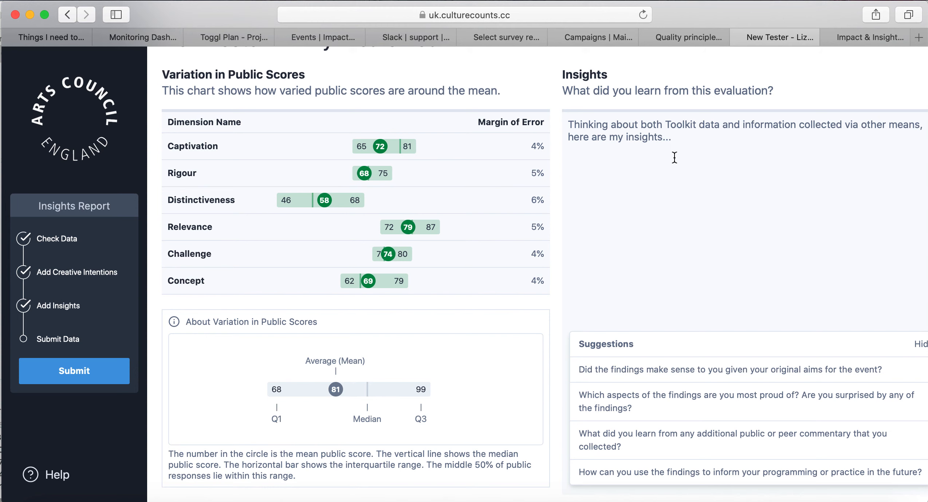
{"action": "scroll", "coordinate": [674, 157], "scroll_direction": "down", "scroll_amount": 1}
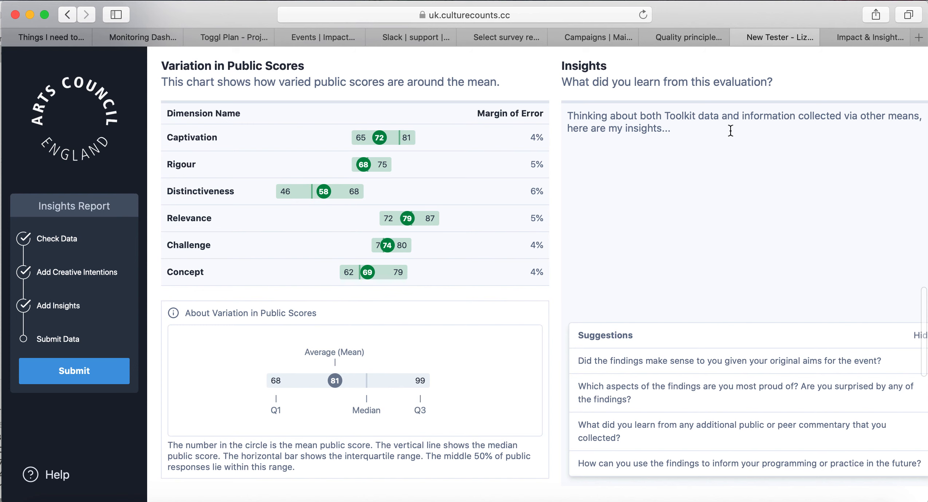
{"action": "scroll", "coordinate": [662, 379], "scroll_direction": "down", "scroll_amount": 10}
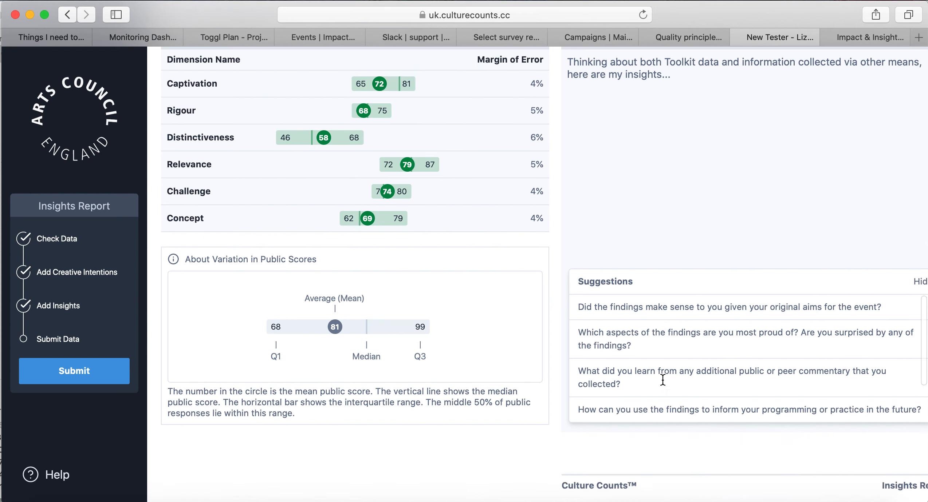
{"action": "scroll", "coordinate": [664, 367], "scroll_direction": "down", "scroll_amount": 7}
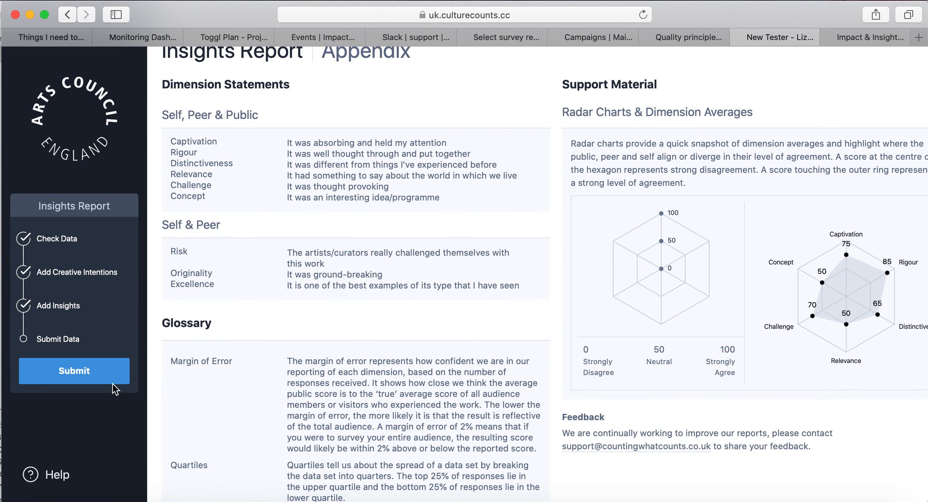
{"action": "left_click", "coordinate": [80, 379]}
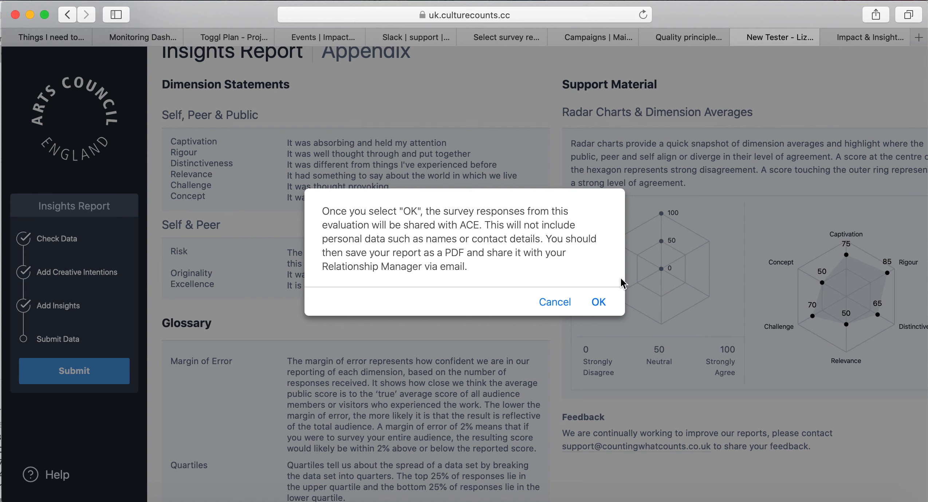
Decline sharing the survey data with ACE and scroll back up to the Dimension Averages and Key Statistics.
{"action": "left_click", "coordinate": [552, 303]}
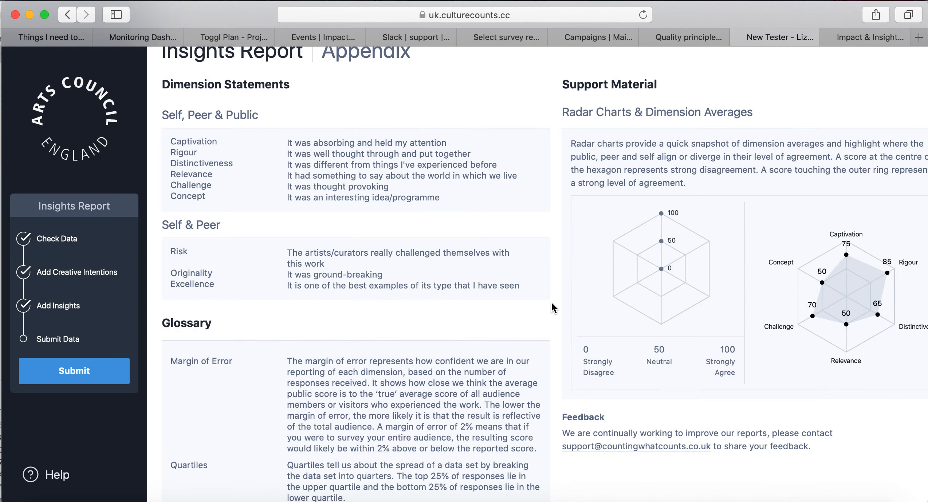
{"action": "scroll", "coordinate": [482, 255], "scroll_direction": "up", "scroll_amount": 8}
{"action": "scroll", "coordinate": [481, 255], "scroll_direction": "up", "scroll_amount": 15}
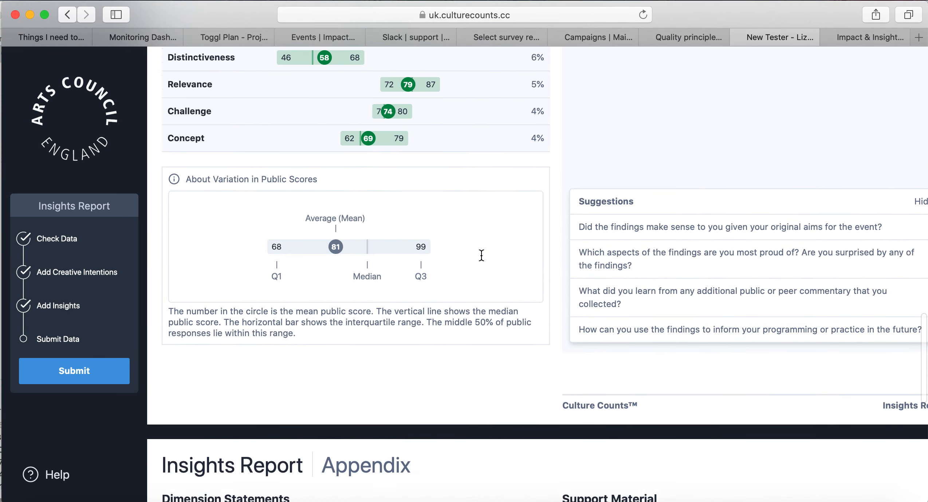
{"action": "scroll", "coordinate": [481, 260], "scroll_direction": "up", "scroll_amount": 10}
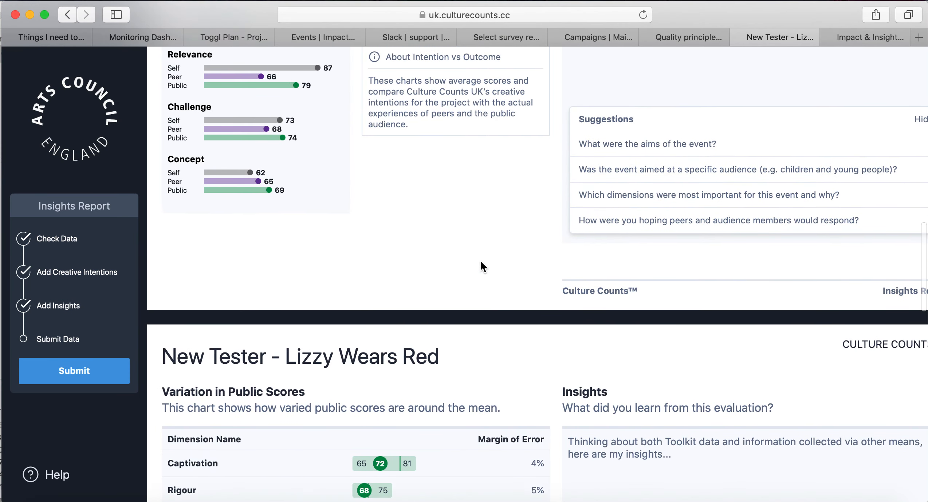
{"action": "scroll", "coordinate": [481, 261], "scroll_direction": "up", "scroll_amount": 9}
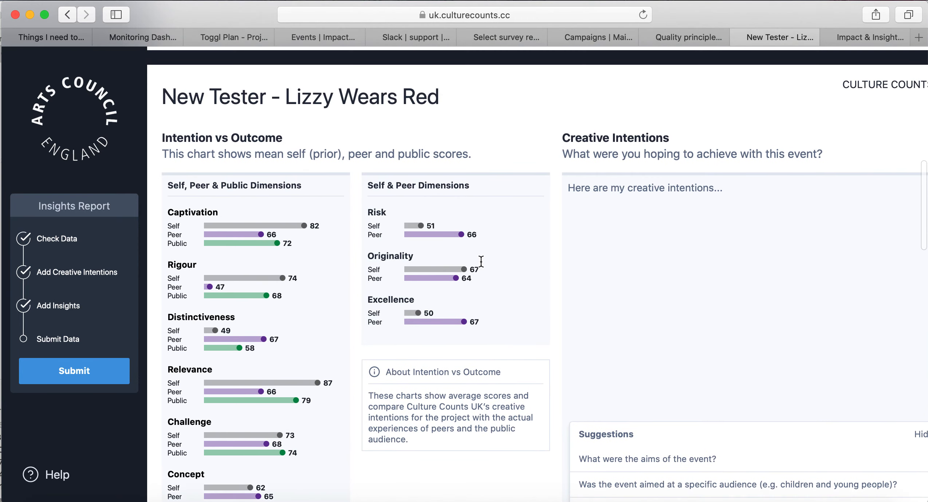
{"action": "scroll", "coordinate": [481, 262], "scroll_direction": "up", "scroll_amount": 8}
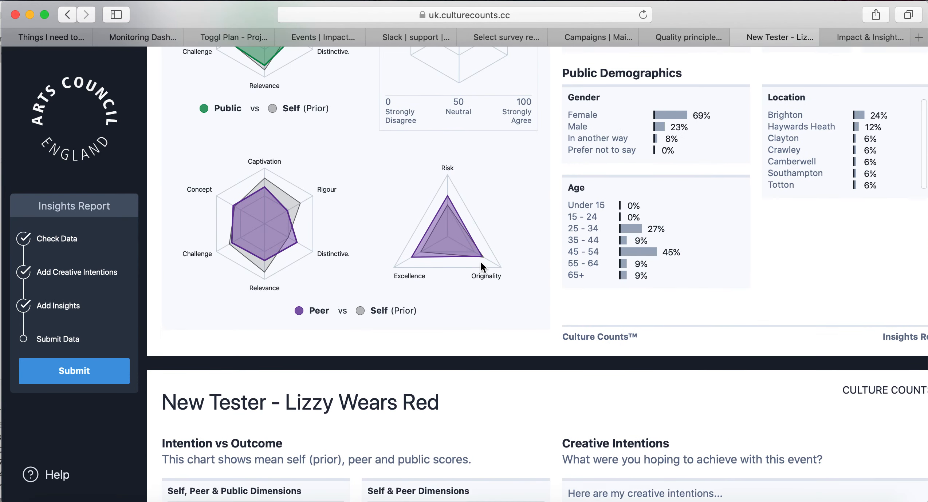
{"action": "scroll", "coordinate": [481, 268], "scroll_direction": "up", "scroll_amount": 1}
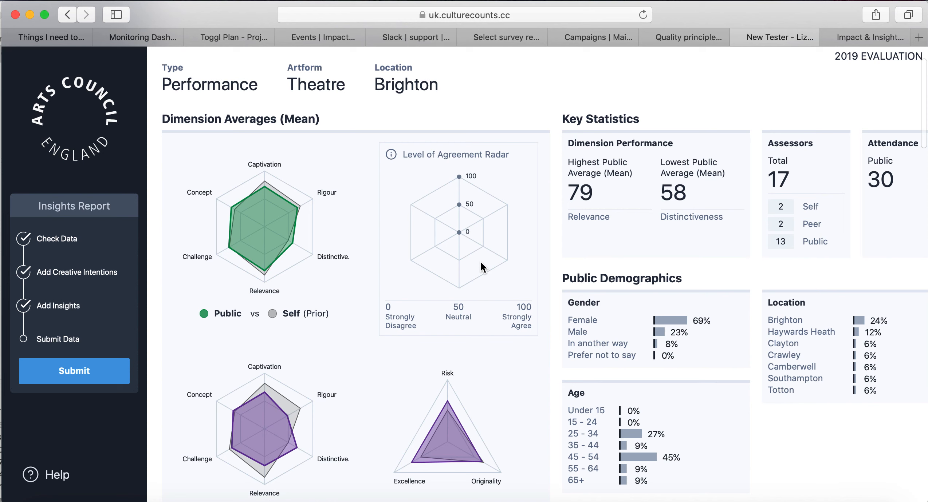
{"action": "scroll", "coordinate": [482, 268], "scroll_direction": "up", "scroll_amount": 2}
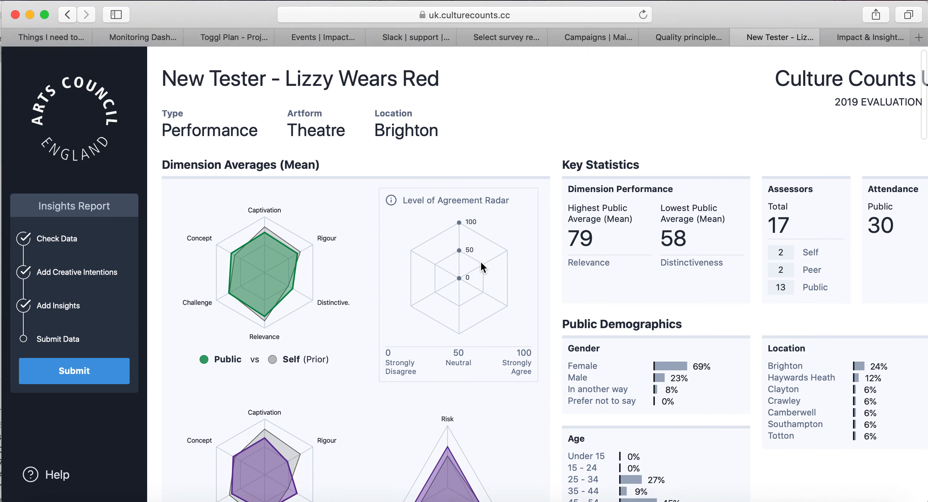